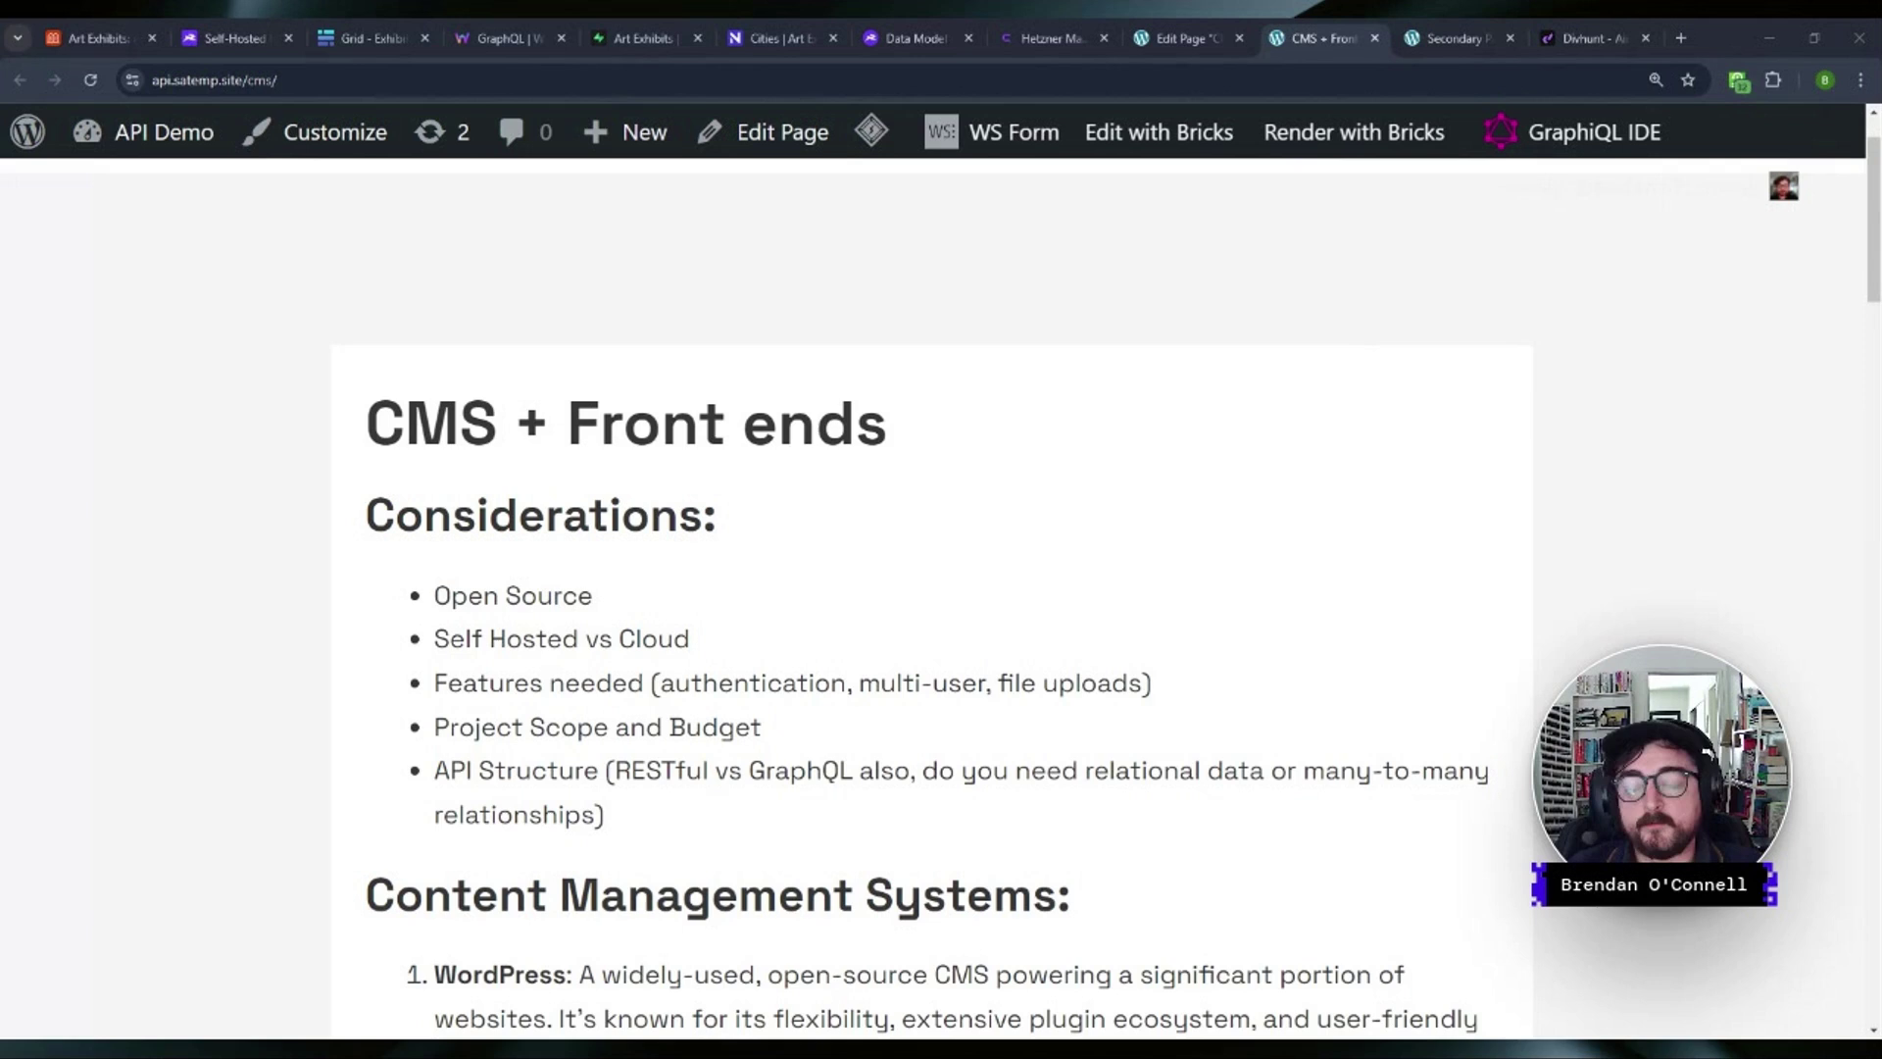
- Scroll down the notes and highlight the WPGraphQL sub-bullet line, then just the word WPGraphQL
scroll(998, 500, "down", 1)
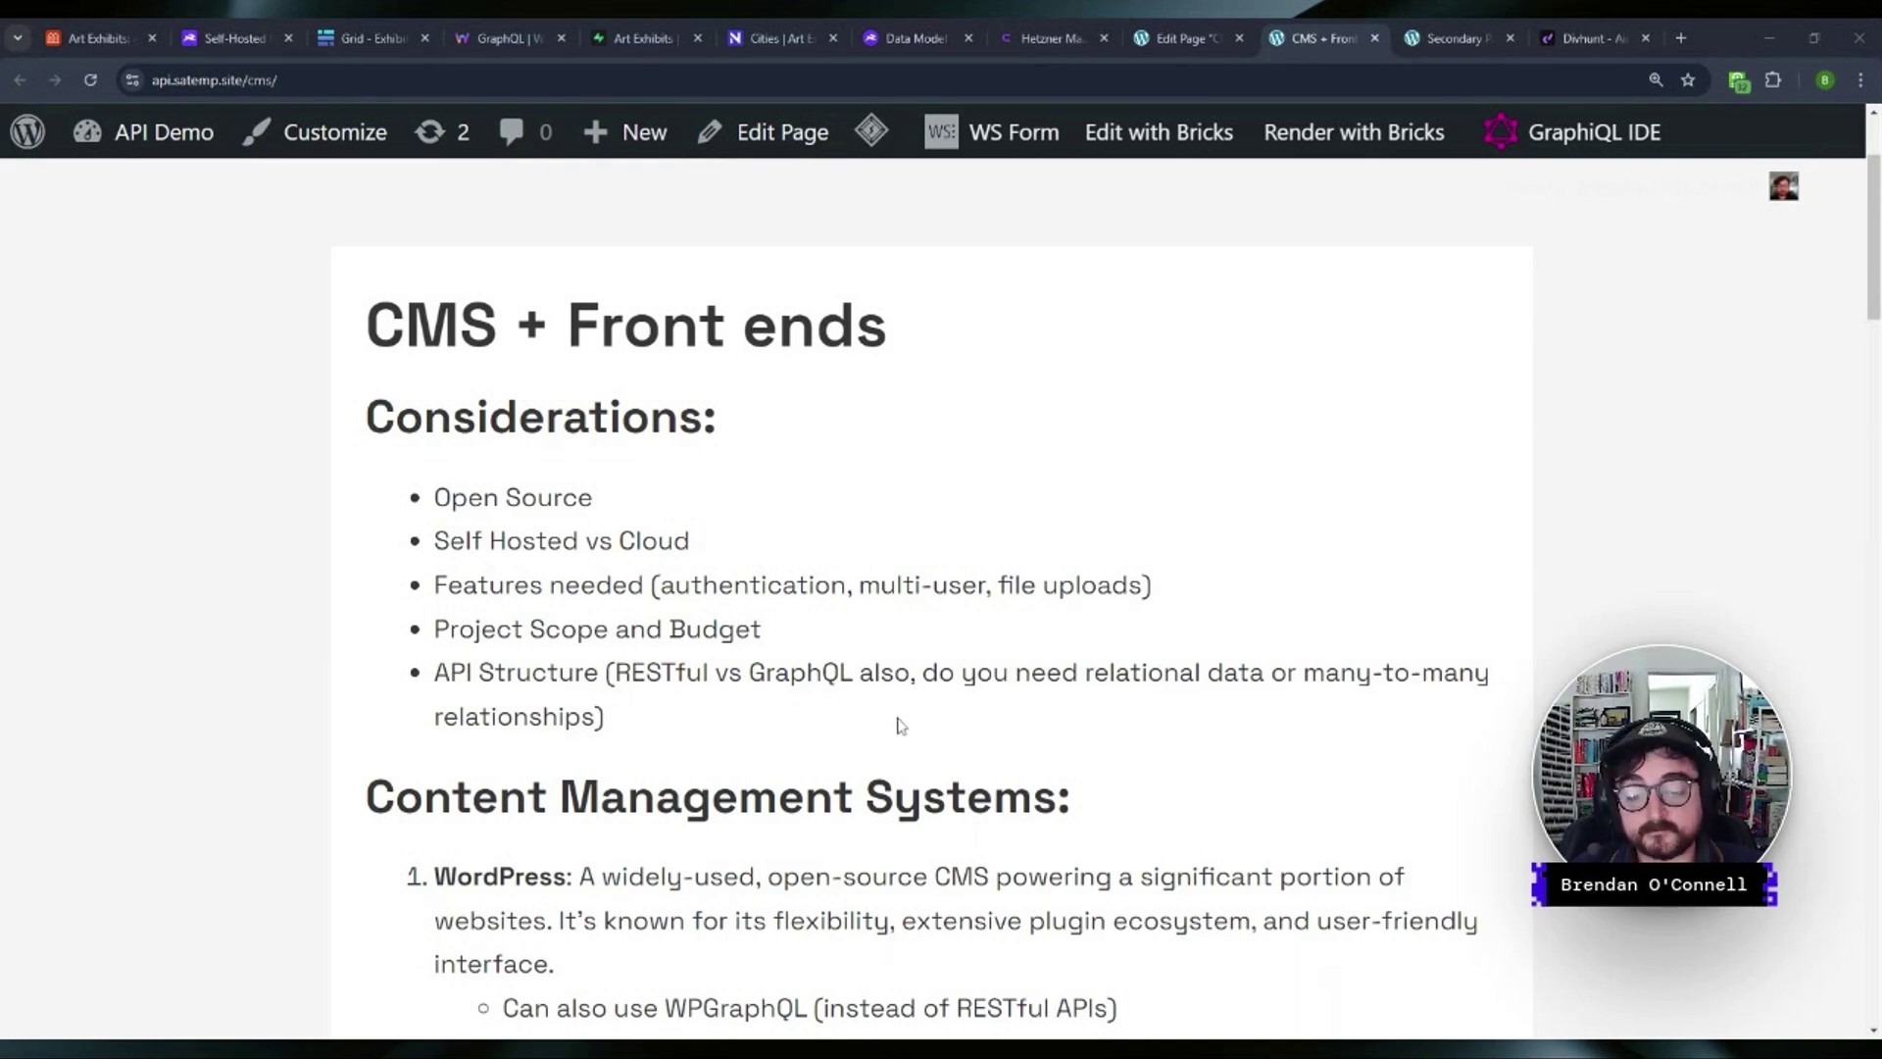
scroll(895, 722, "down", 2)
scroll(932, 588, "down", 4)
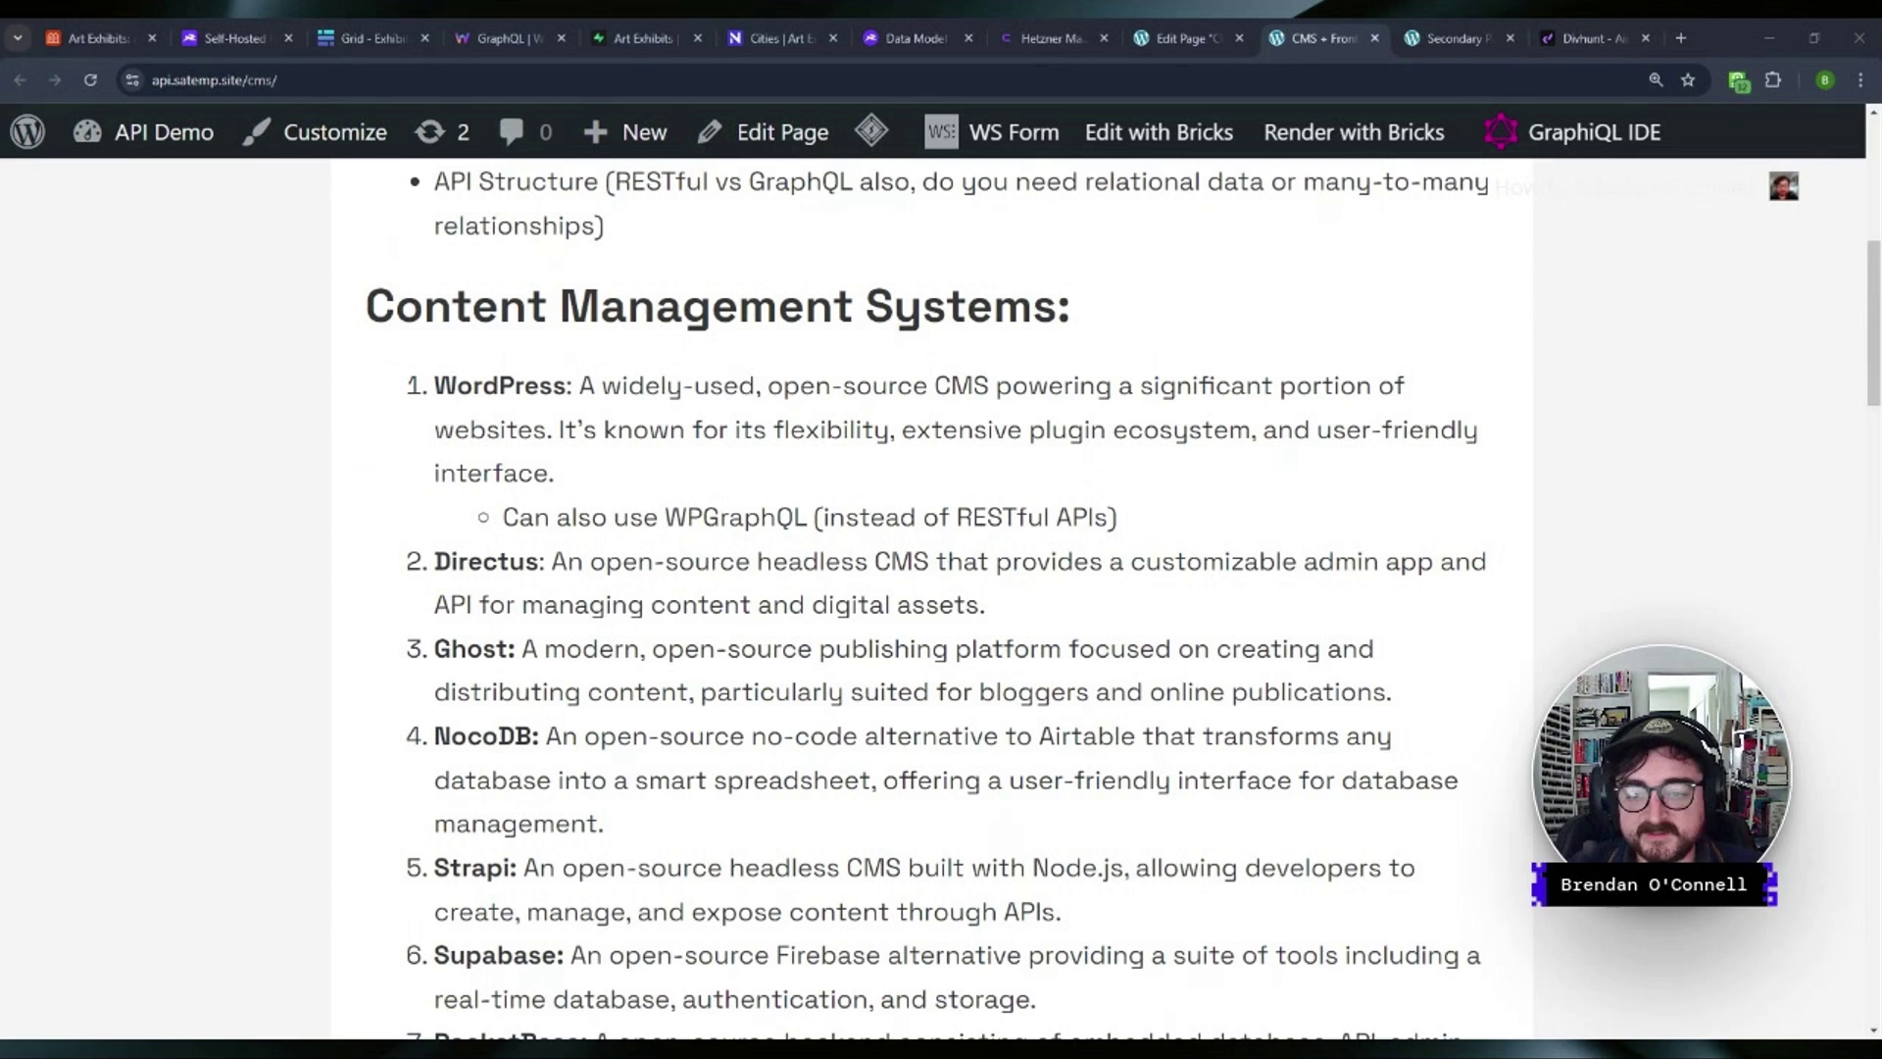
left_click_drag(502, 516, 1152, 538)
left_click_drag(807, 517, 664, 516)
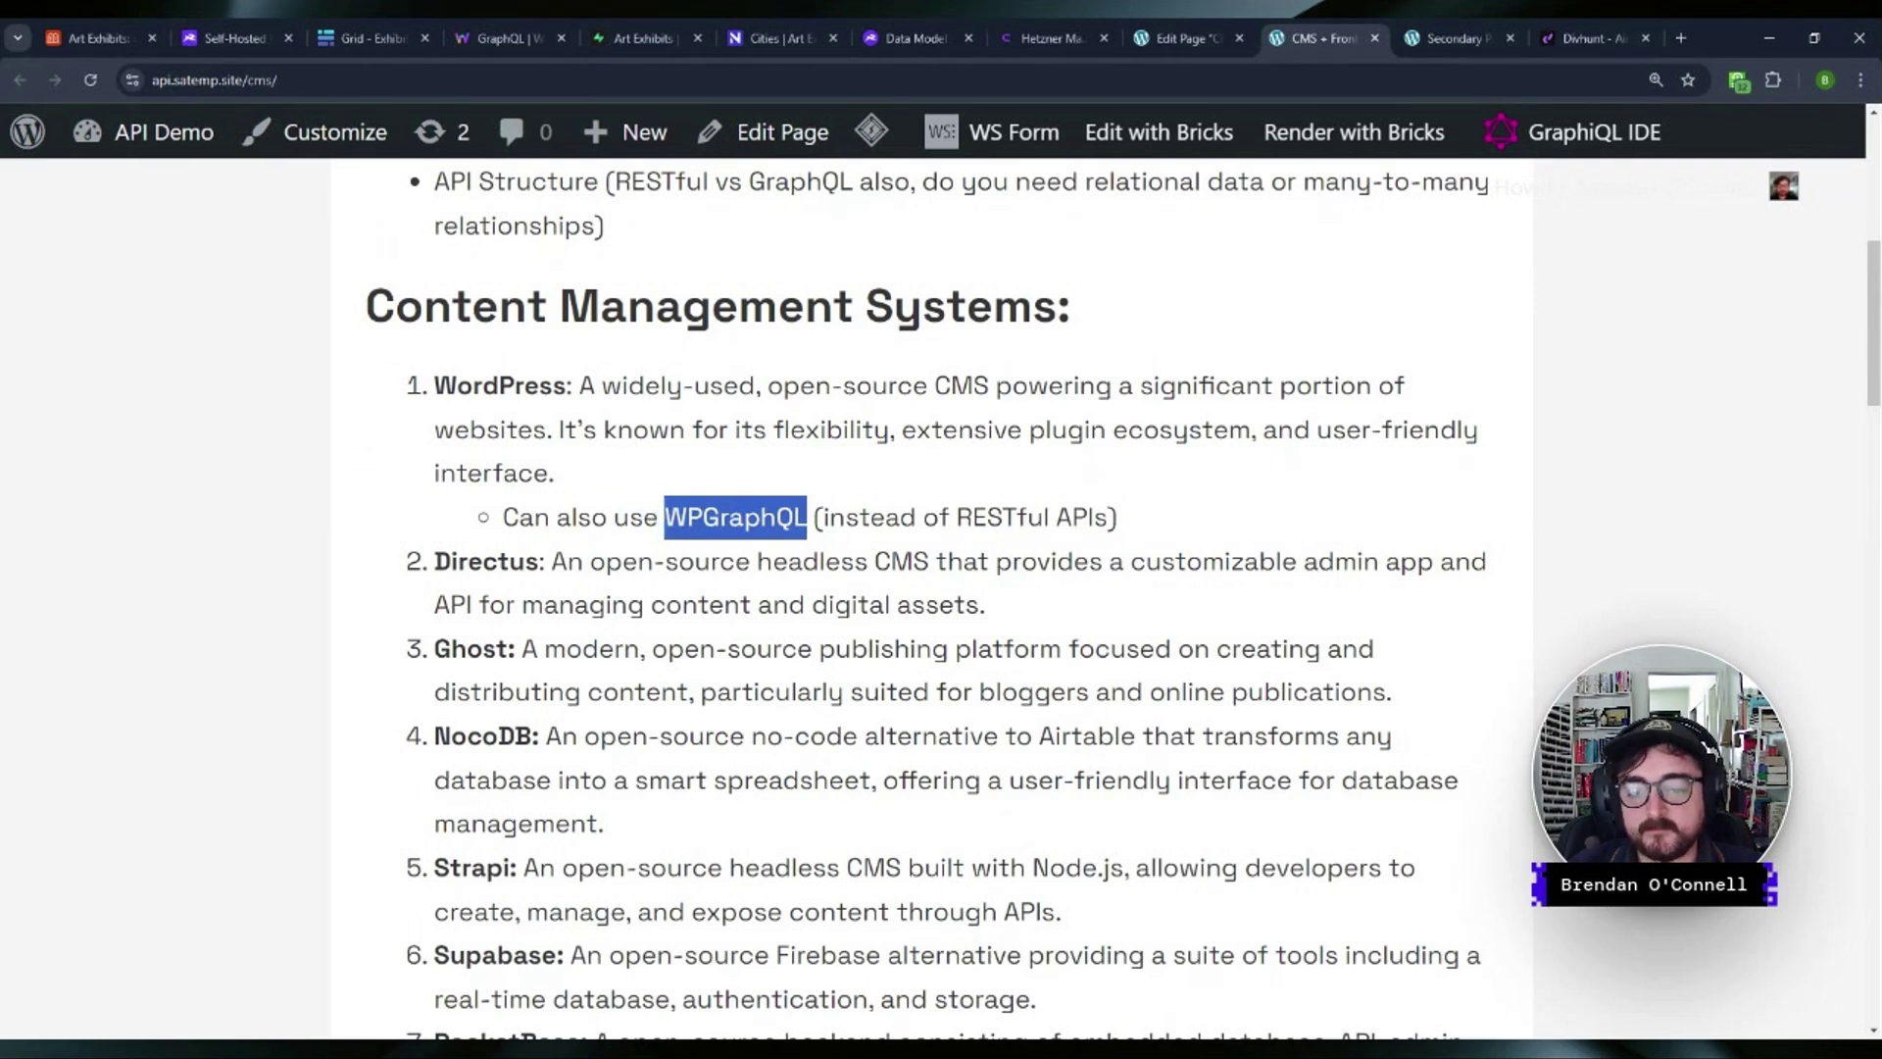
- Re-highlight WPGraphQL, highlight RESTful APIs, then scroll further through the notes
left_click(1180, 511)
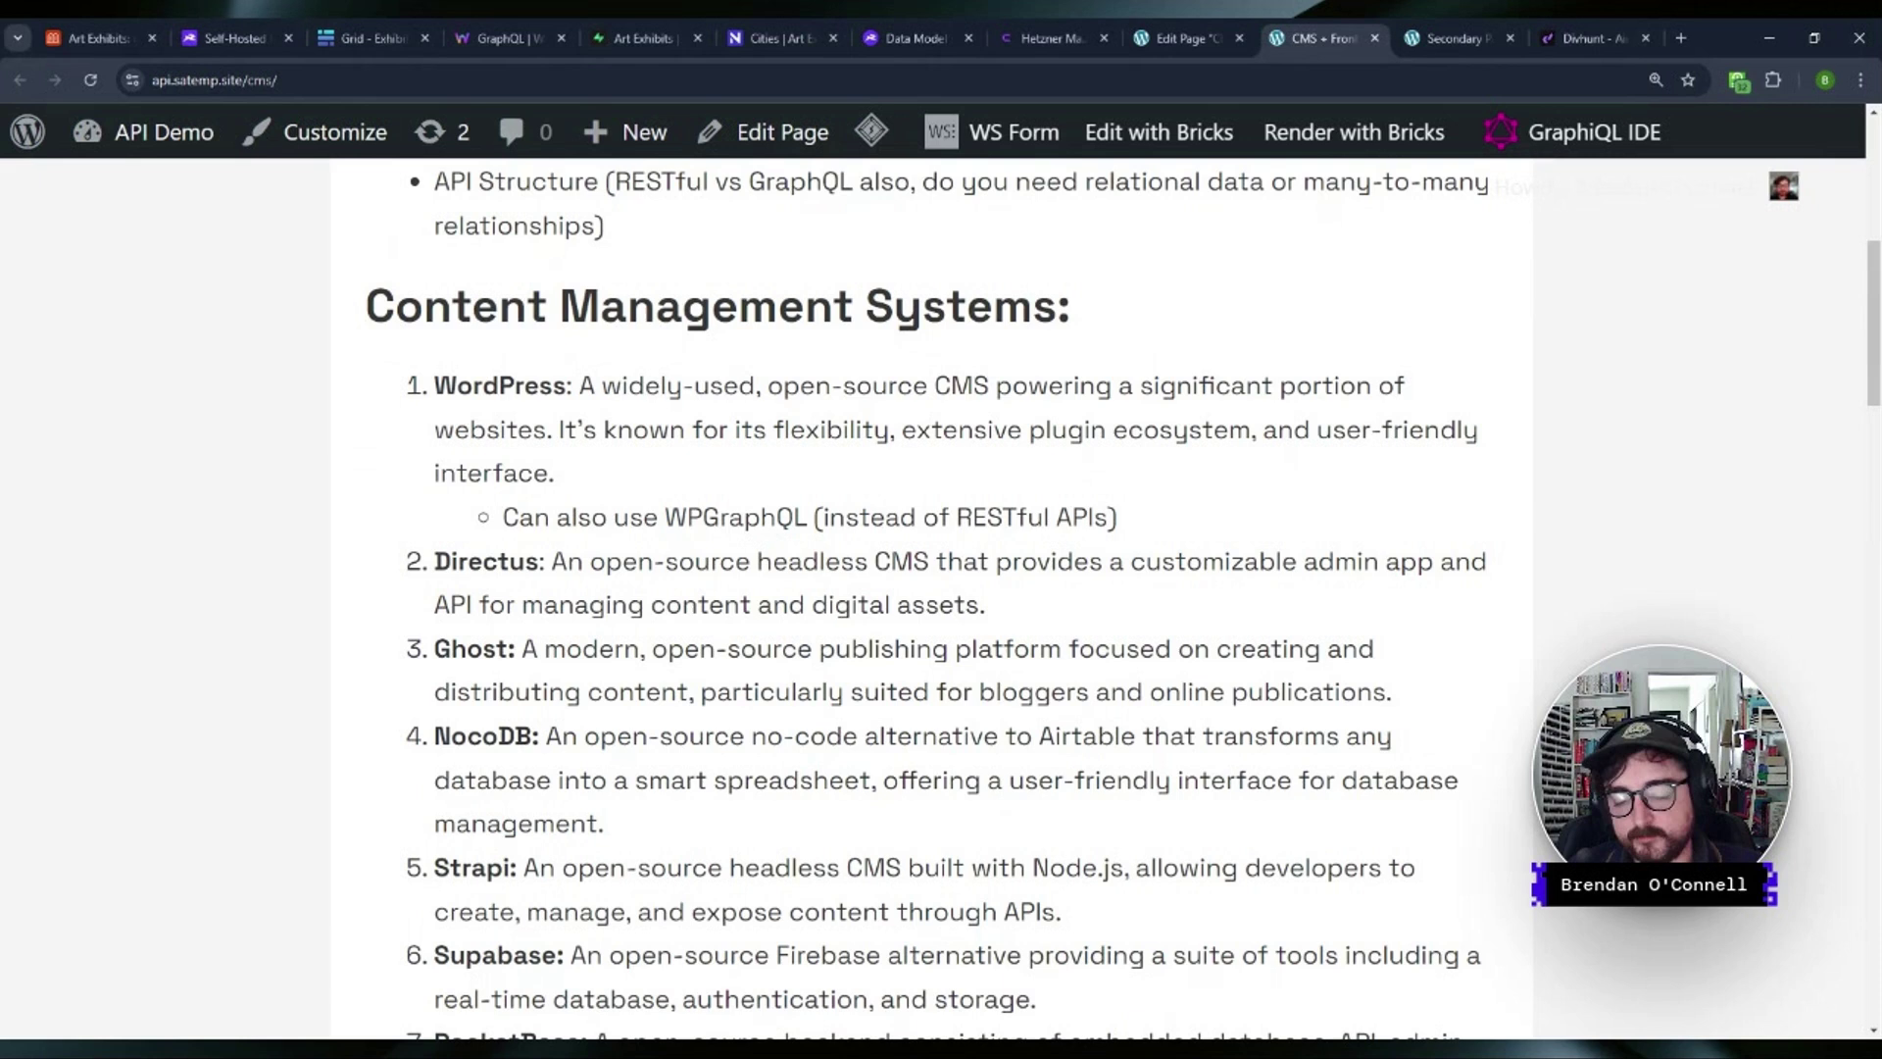
left_click_drag(809, 517, 664, 516)
left_click(1180, 511)
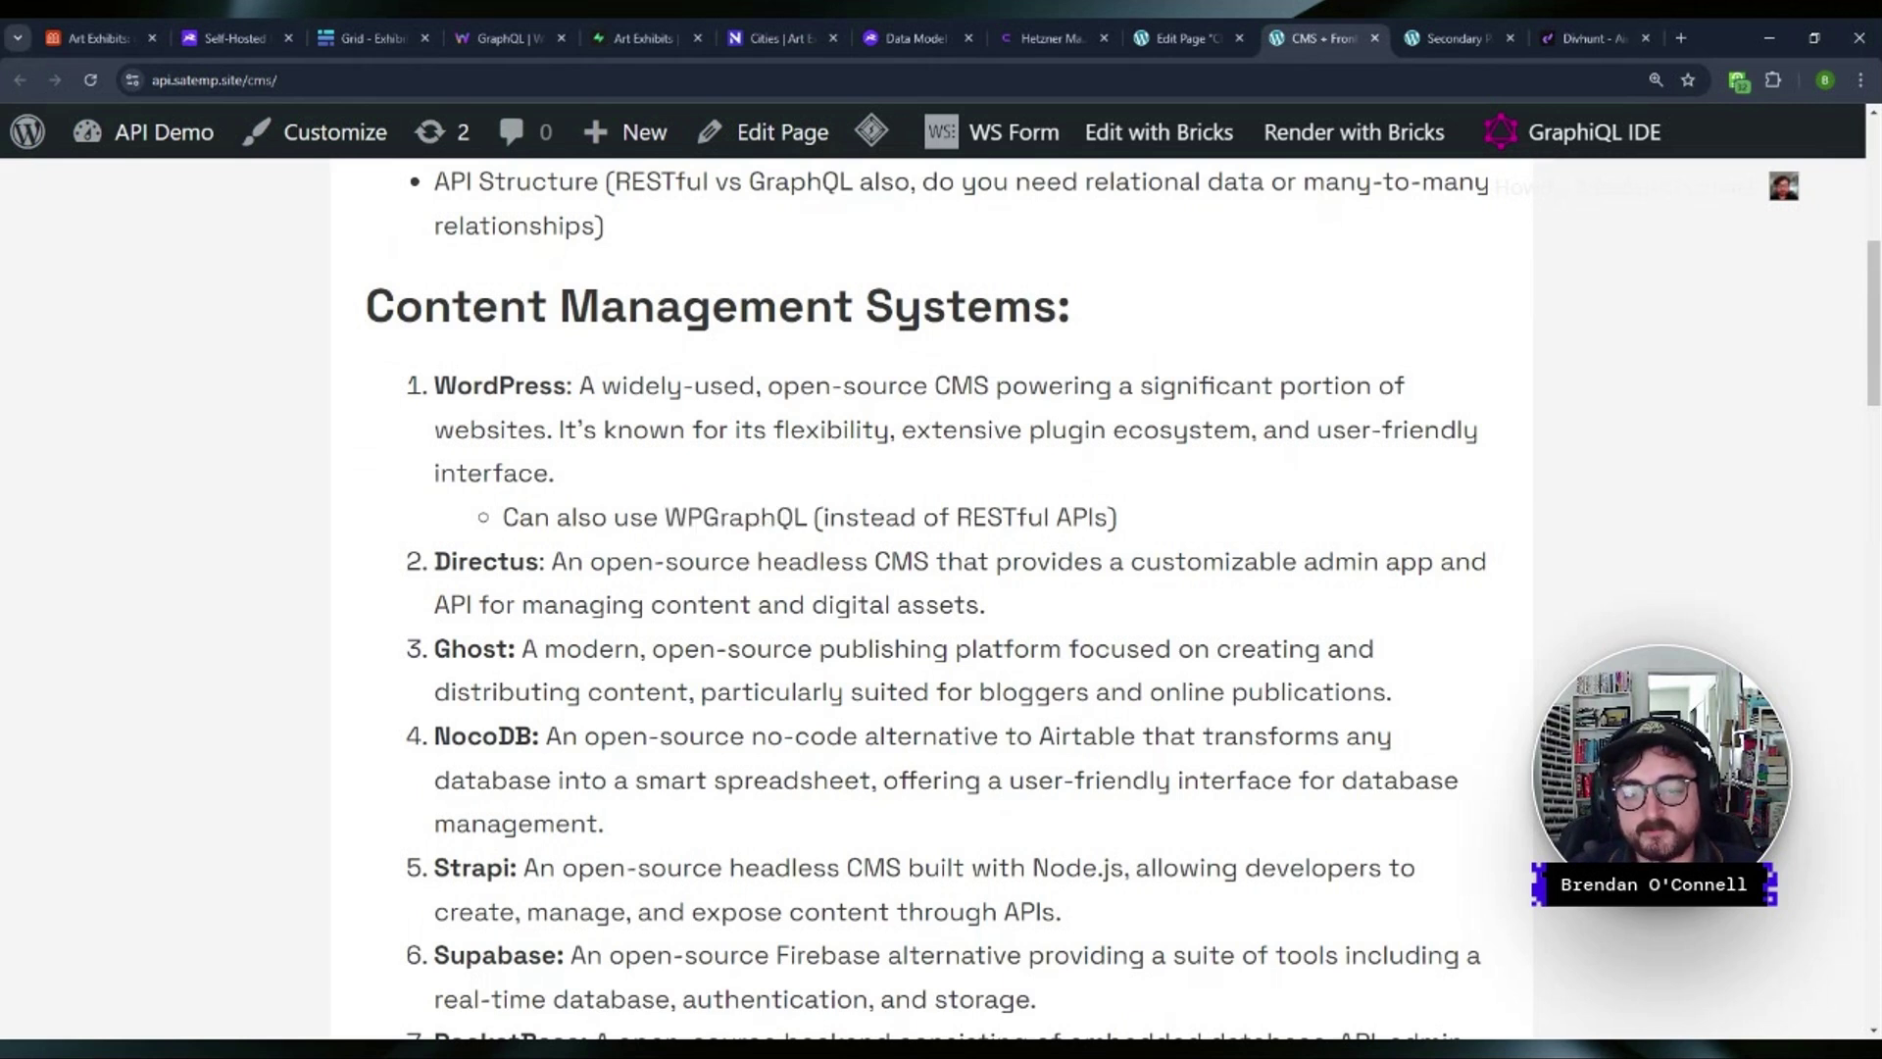
left_click_drag(1110, 517, 953, 517)
left_click(1195, 514)
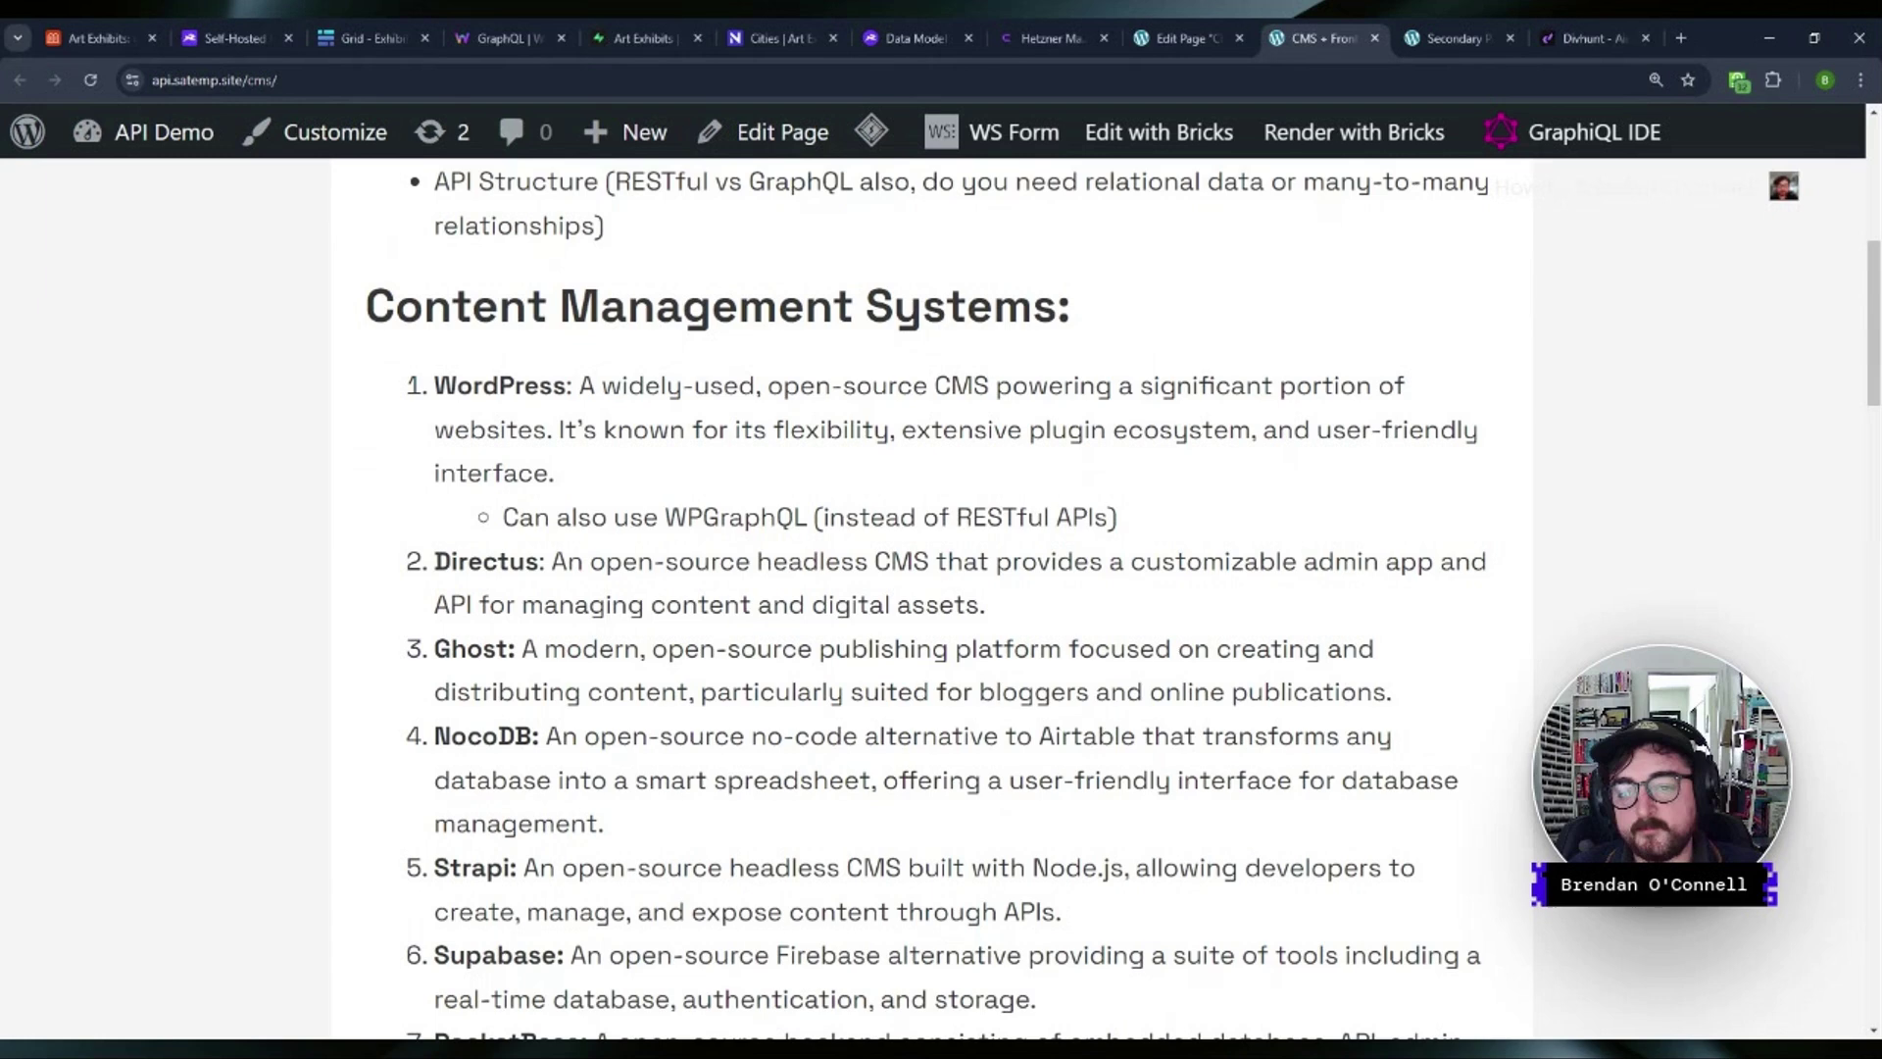
scroll(1143, 511, "down", 1)
scroll(1137, 505, "down", 1)
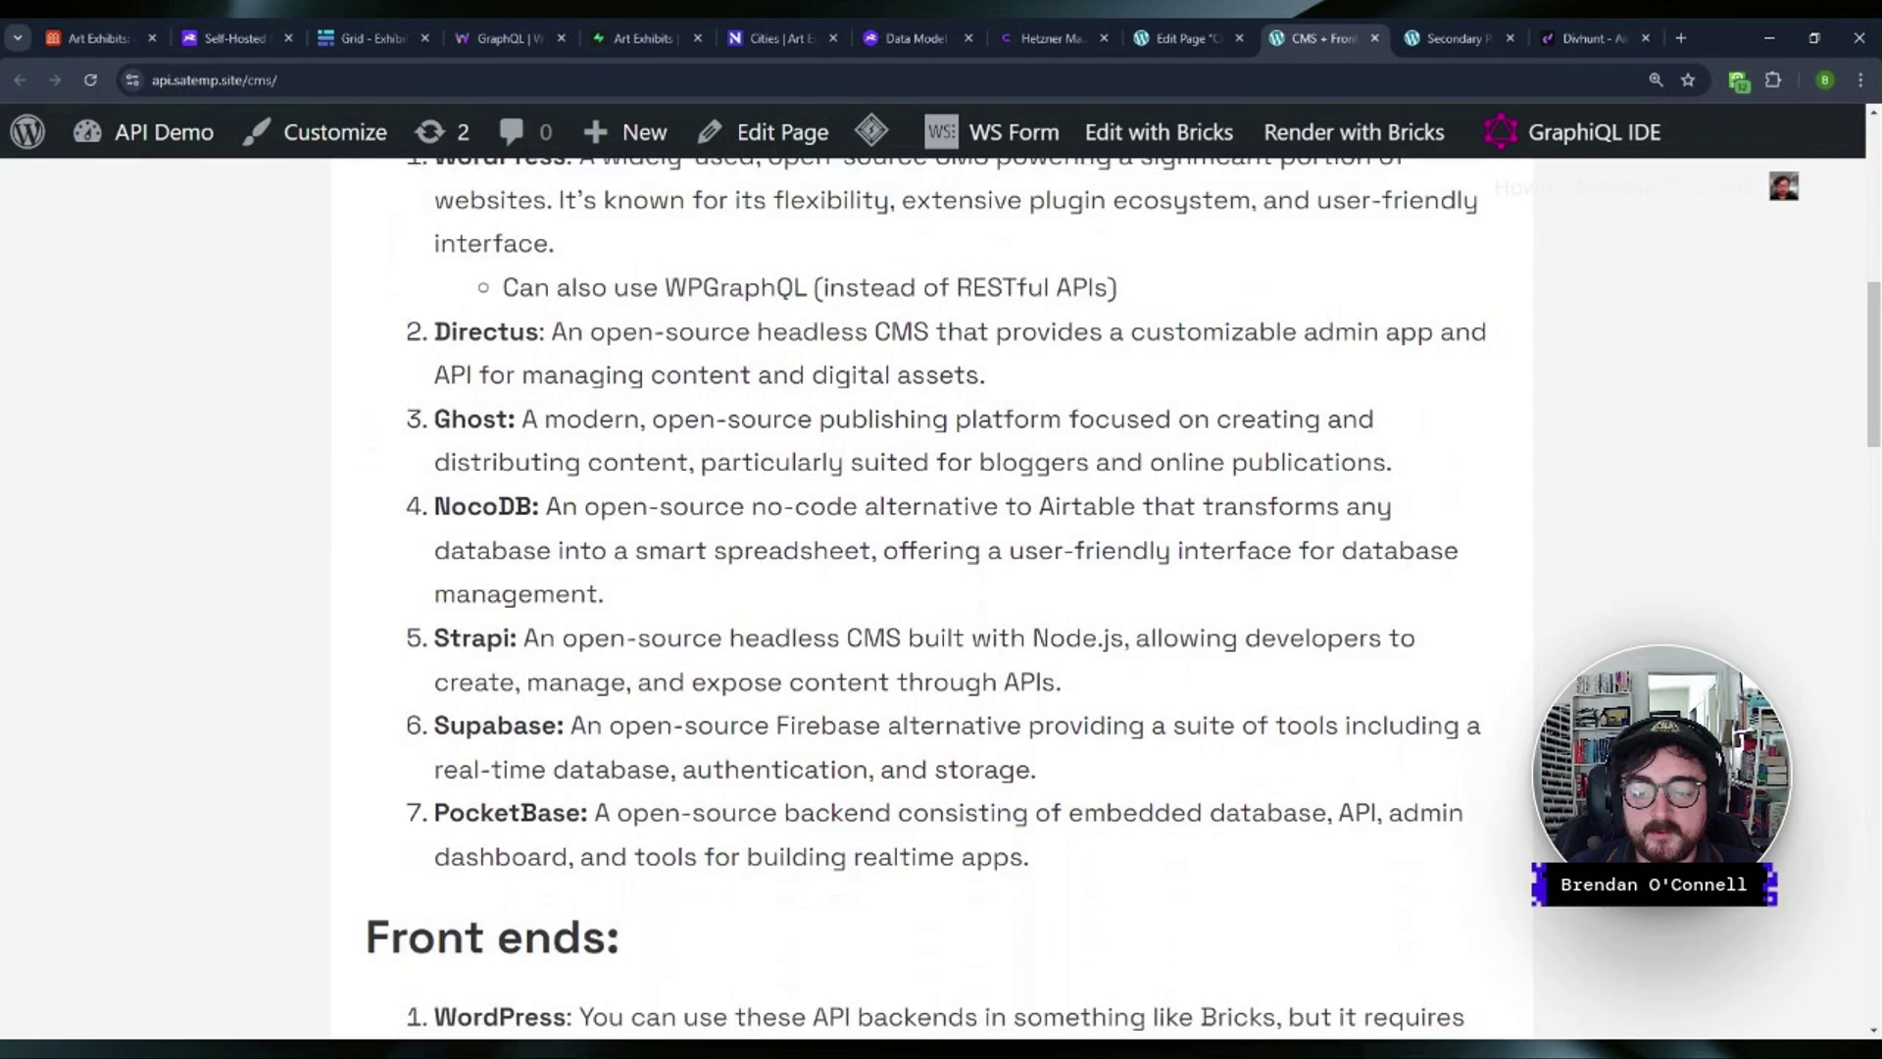
scroll(709, 700, "down", 4)
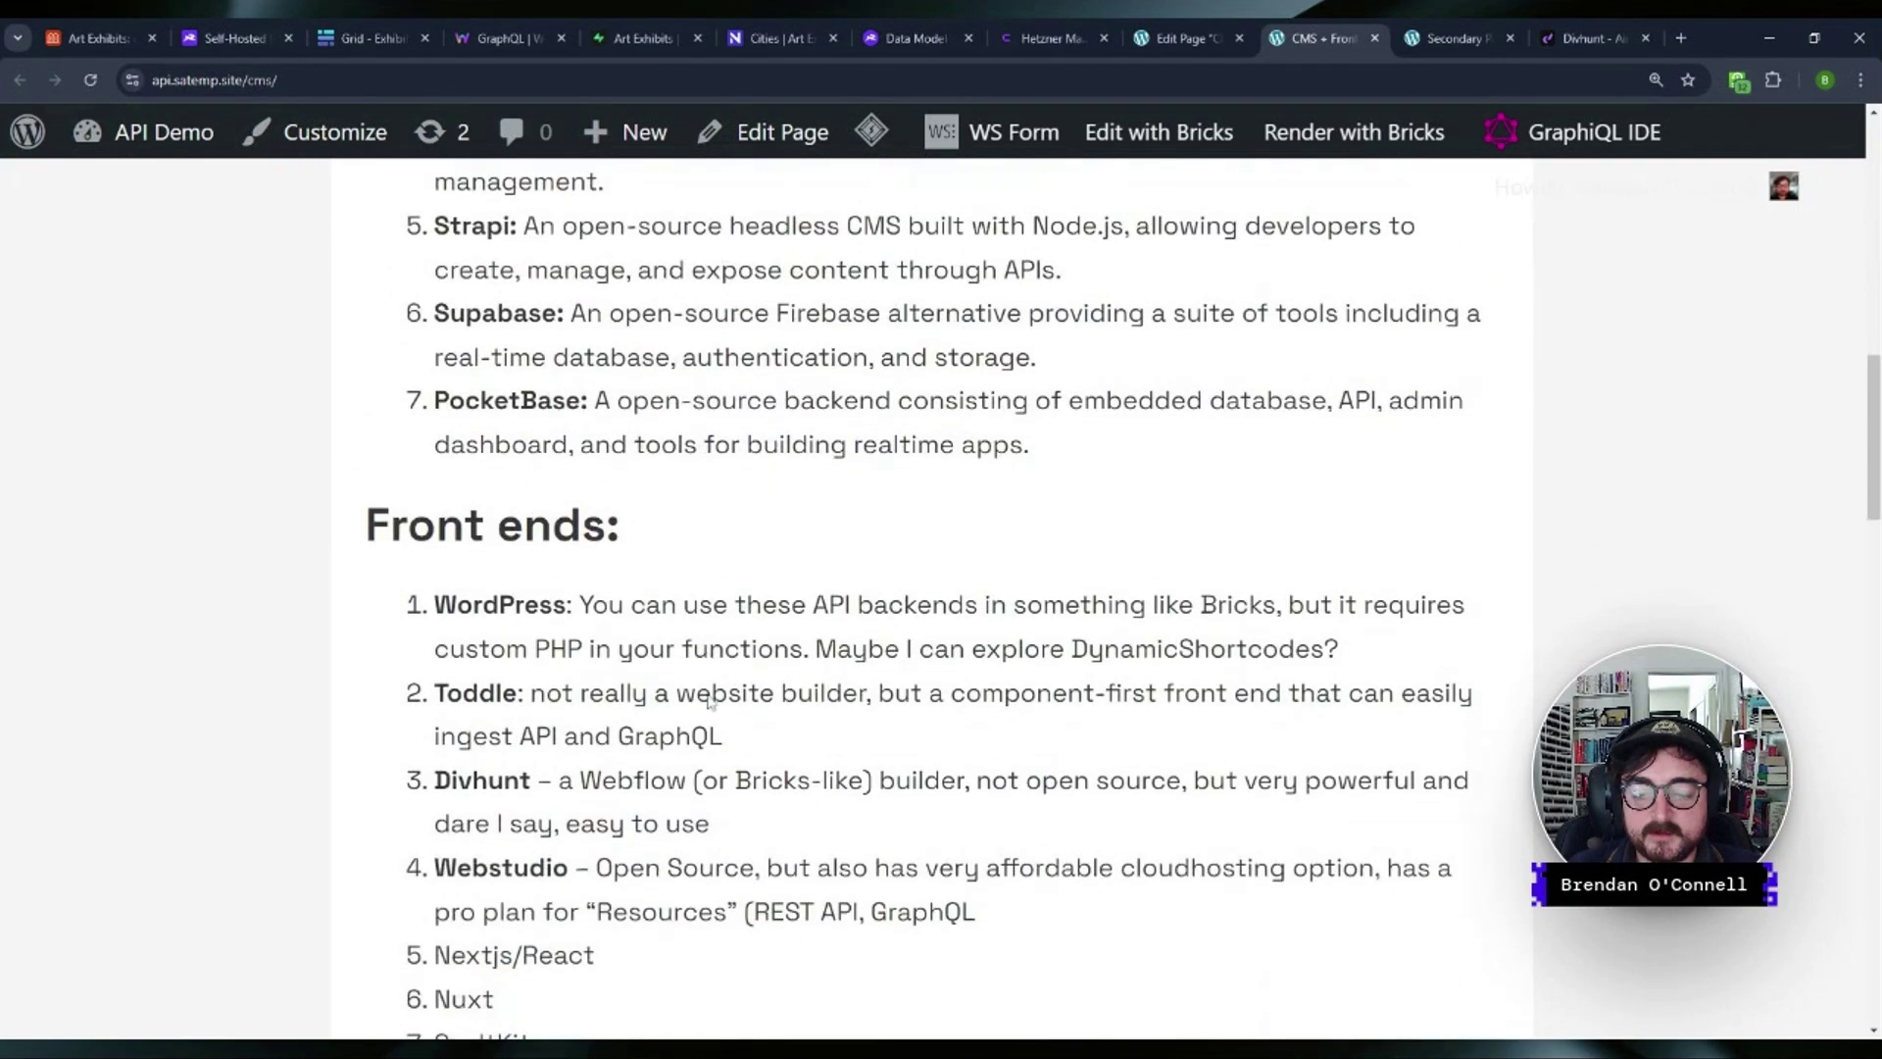
scroll(710, 700, "up", 6)
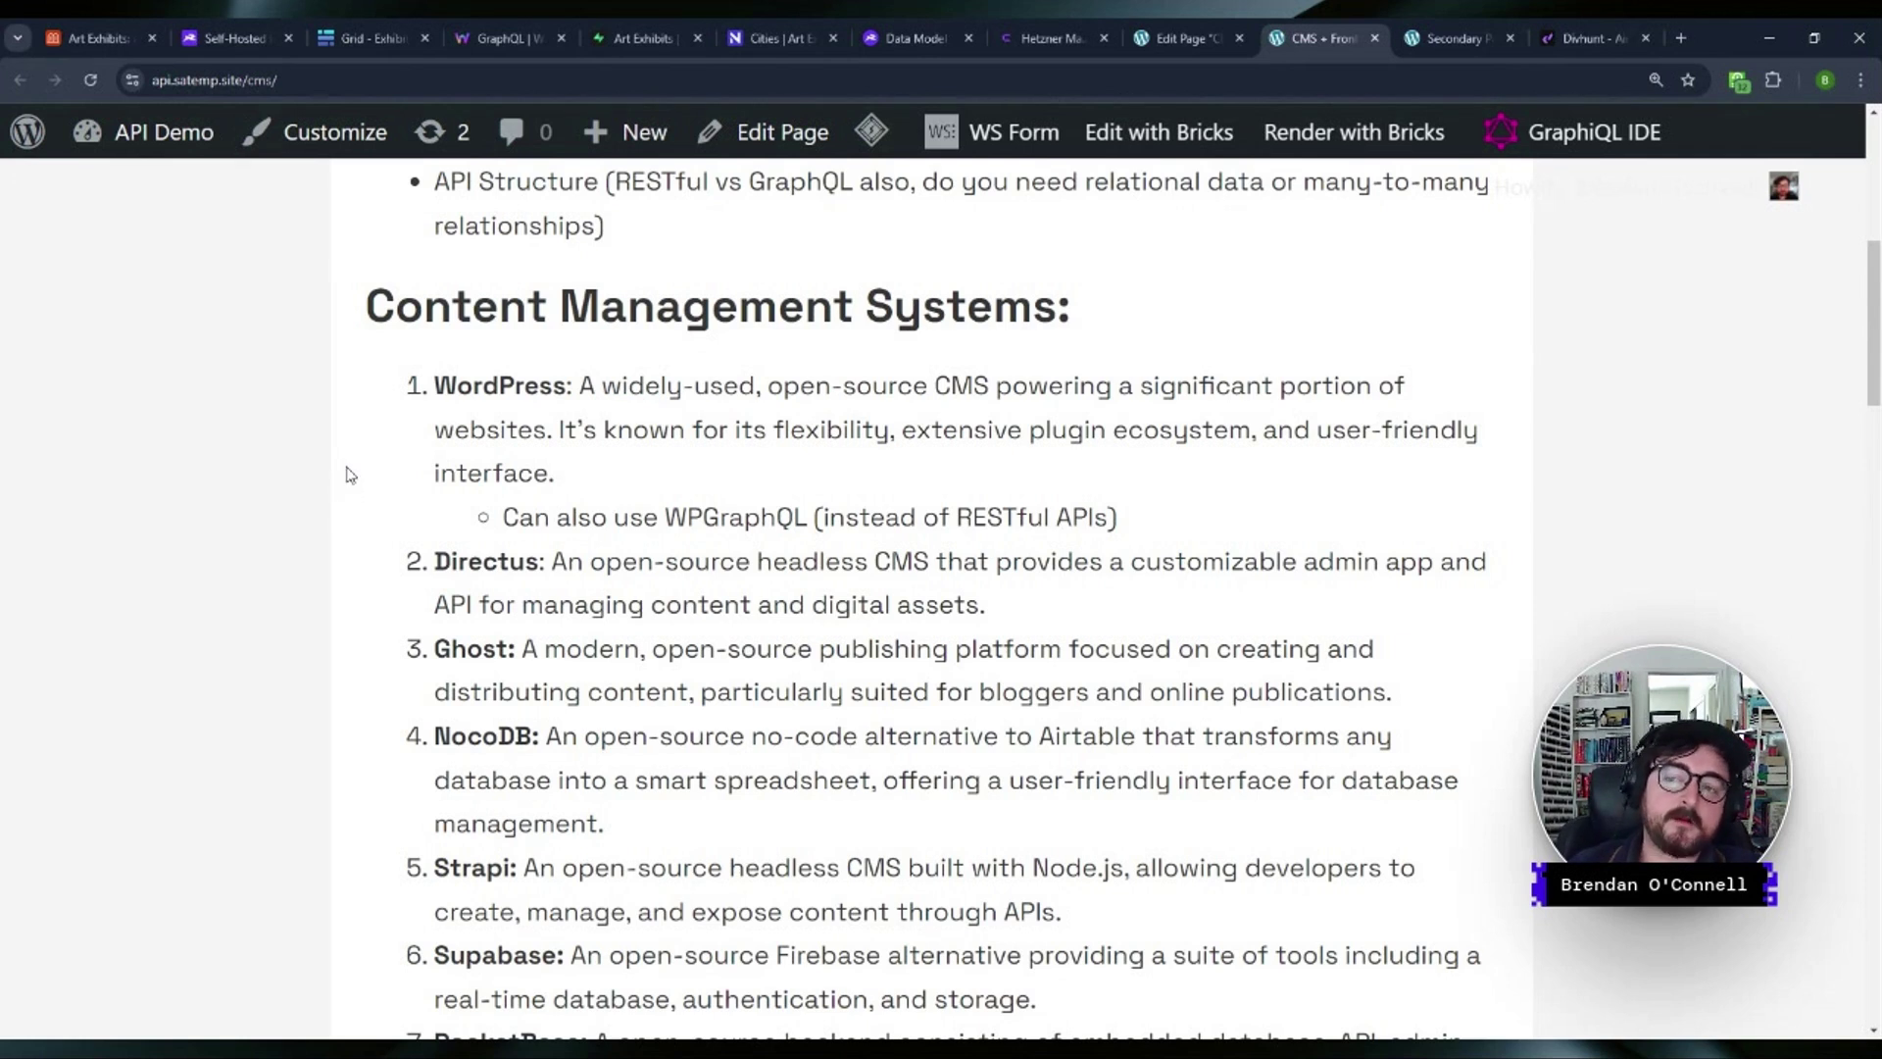
- Open Airtable's Art Exhibits base, look over its Cities table, then return to the exhibits grid
left_click(98, 37)
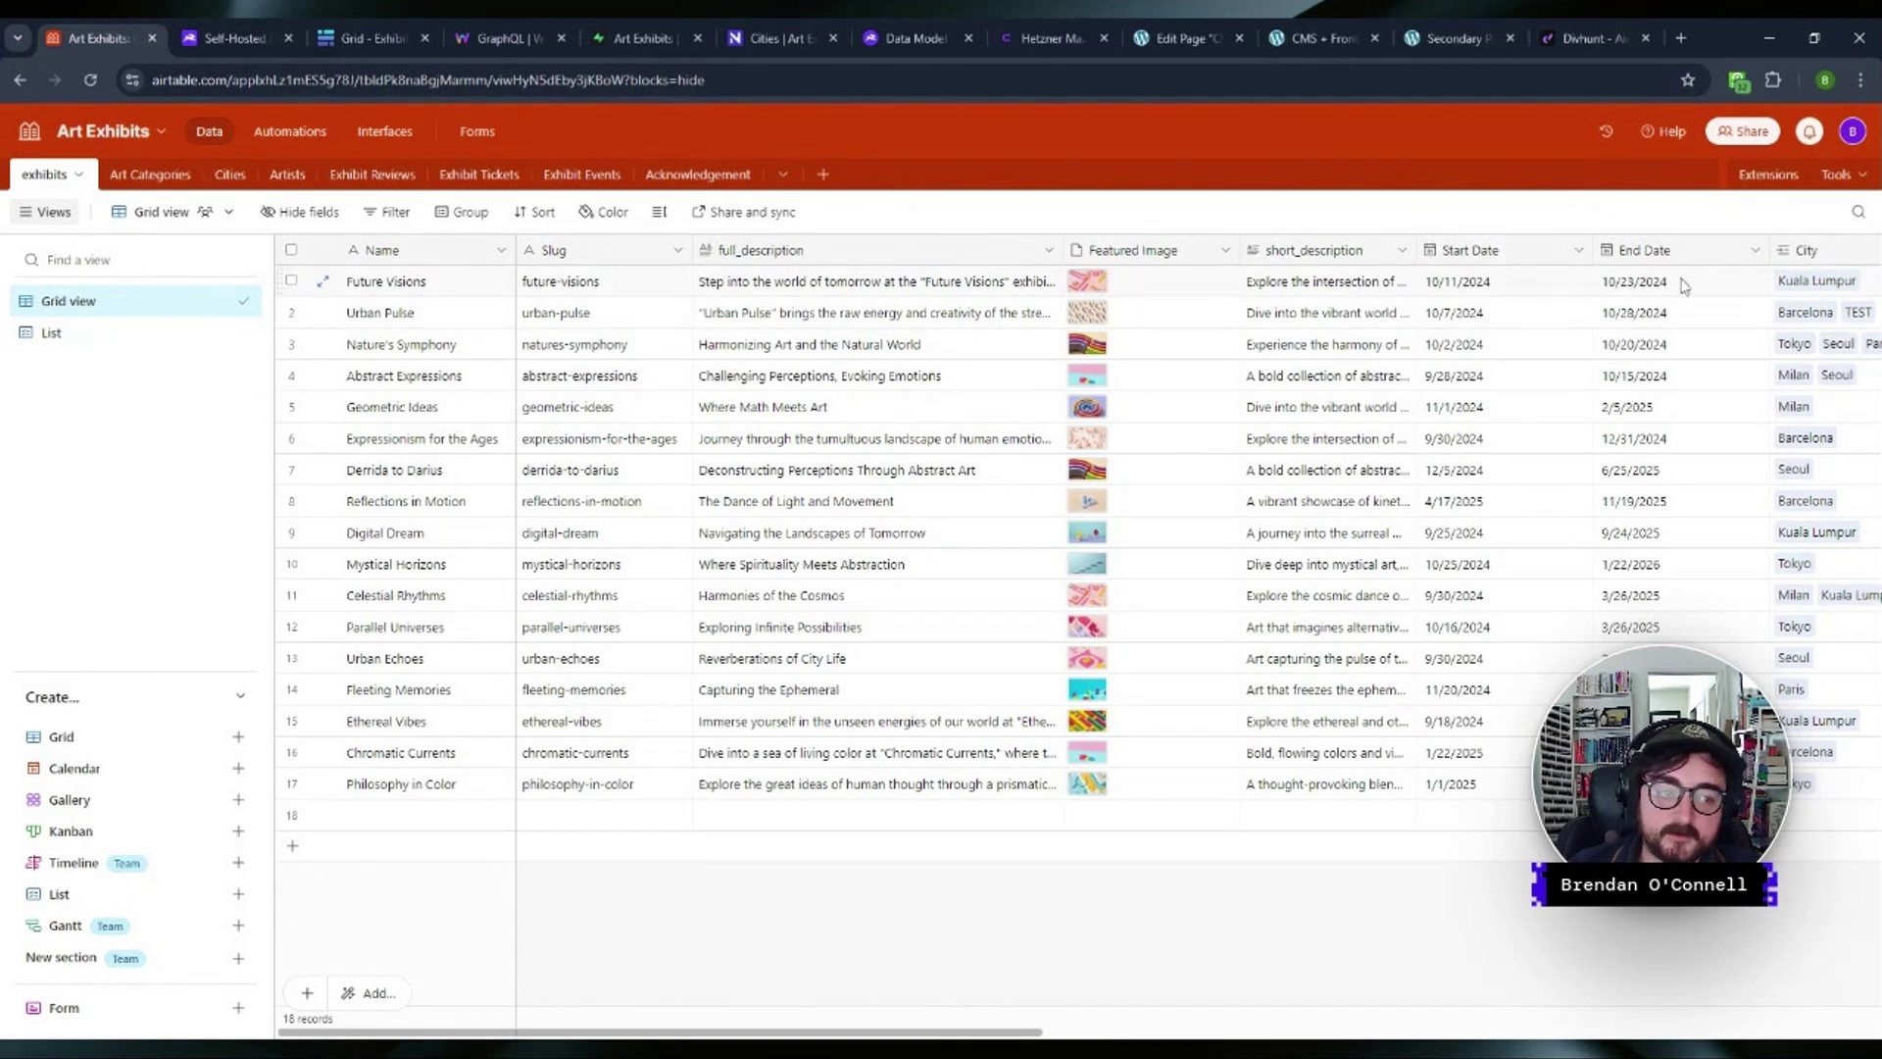
left_click(996, 1020)
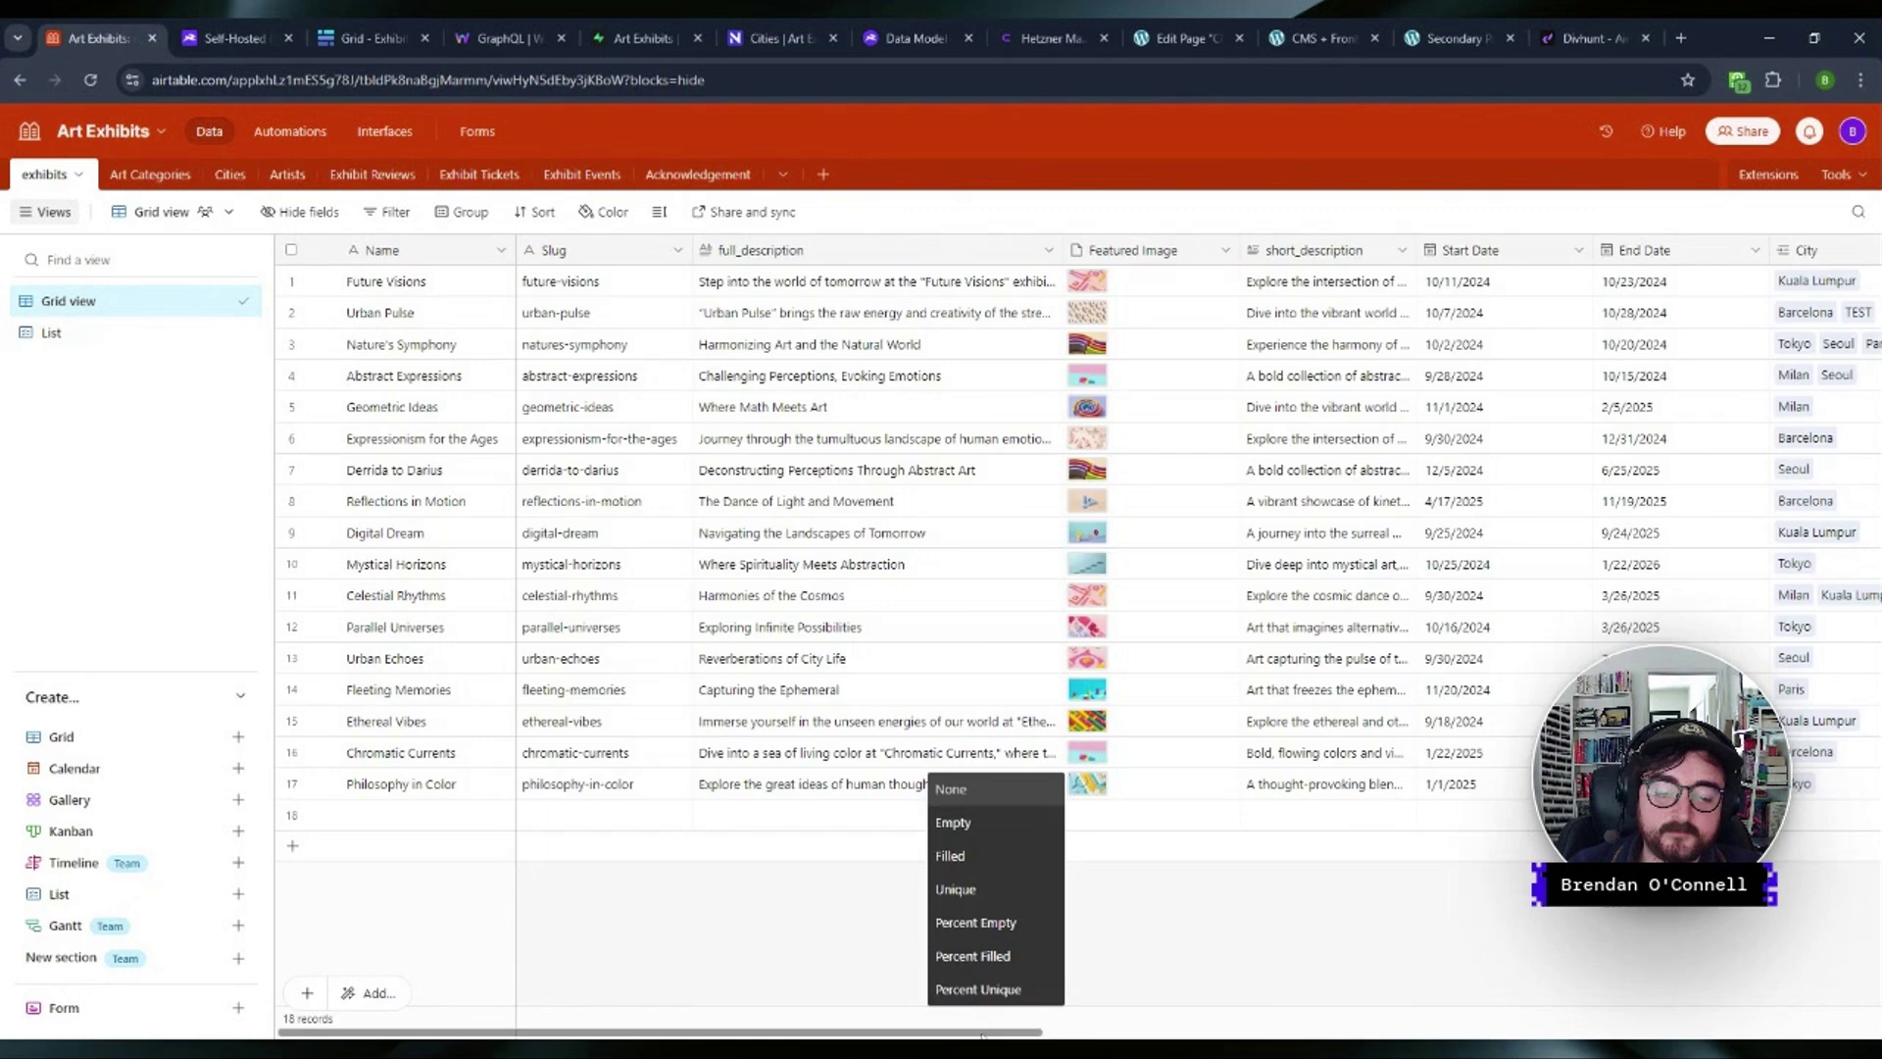
scroll(996, 1030, "right", 5)
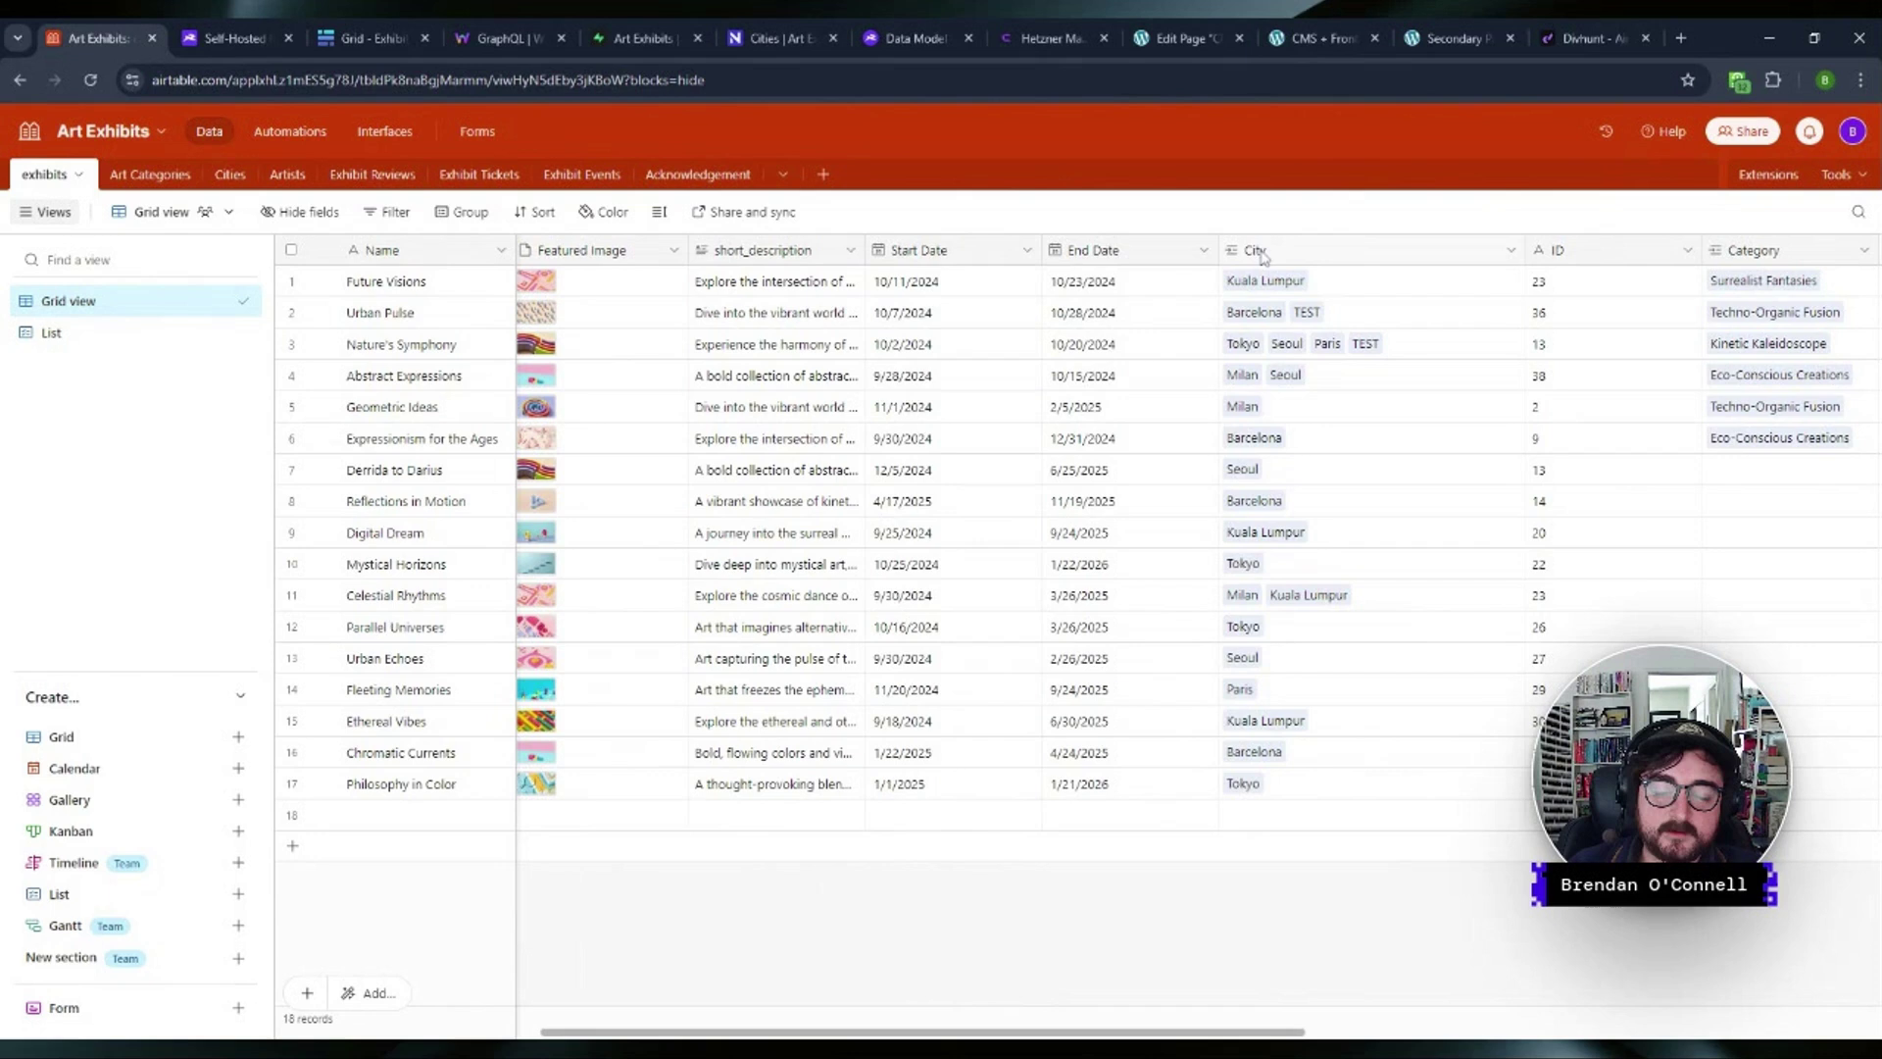
left_click(230, 174)
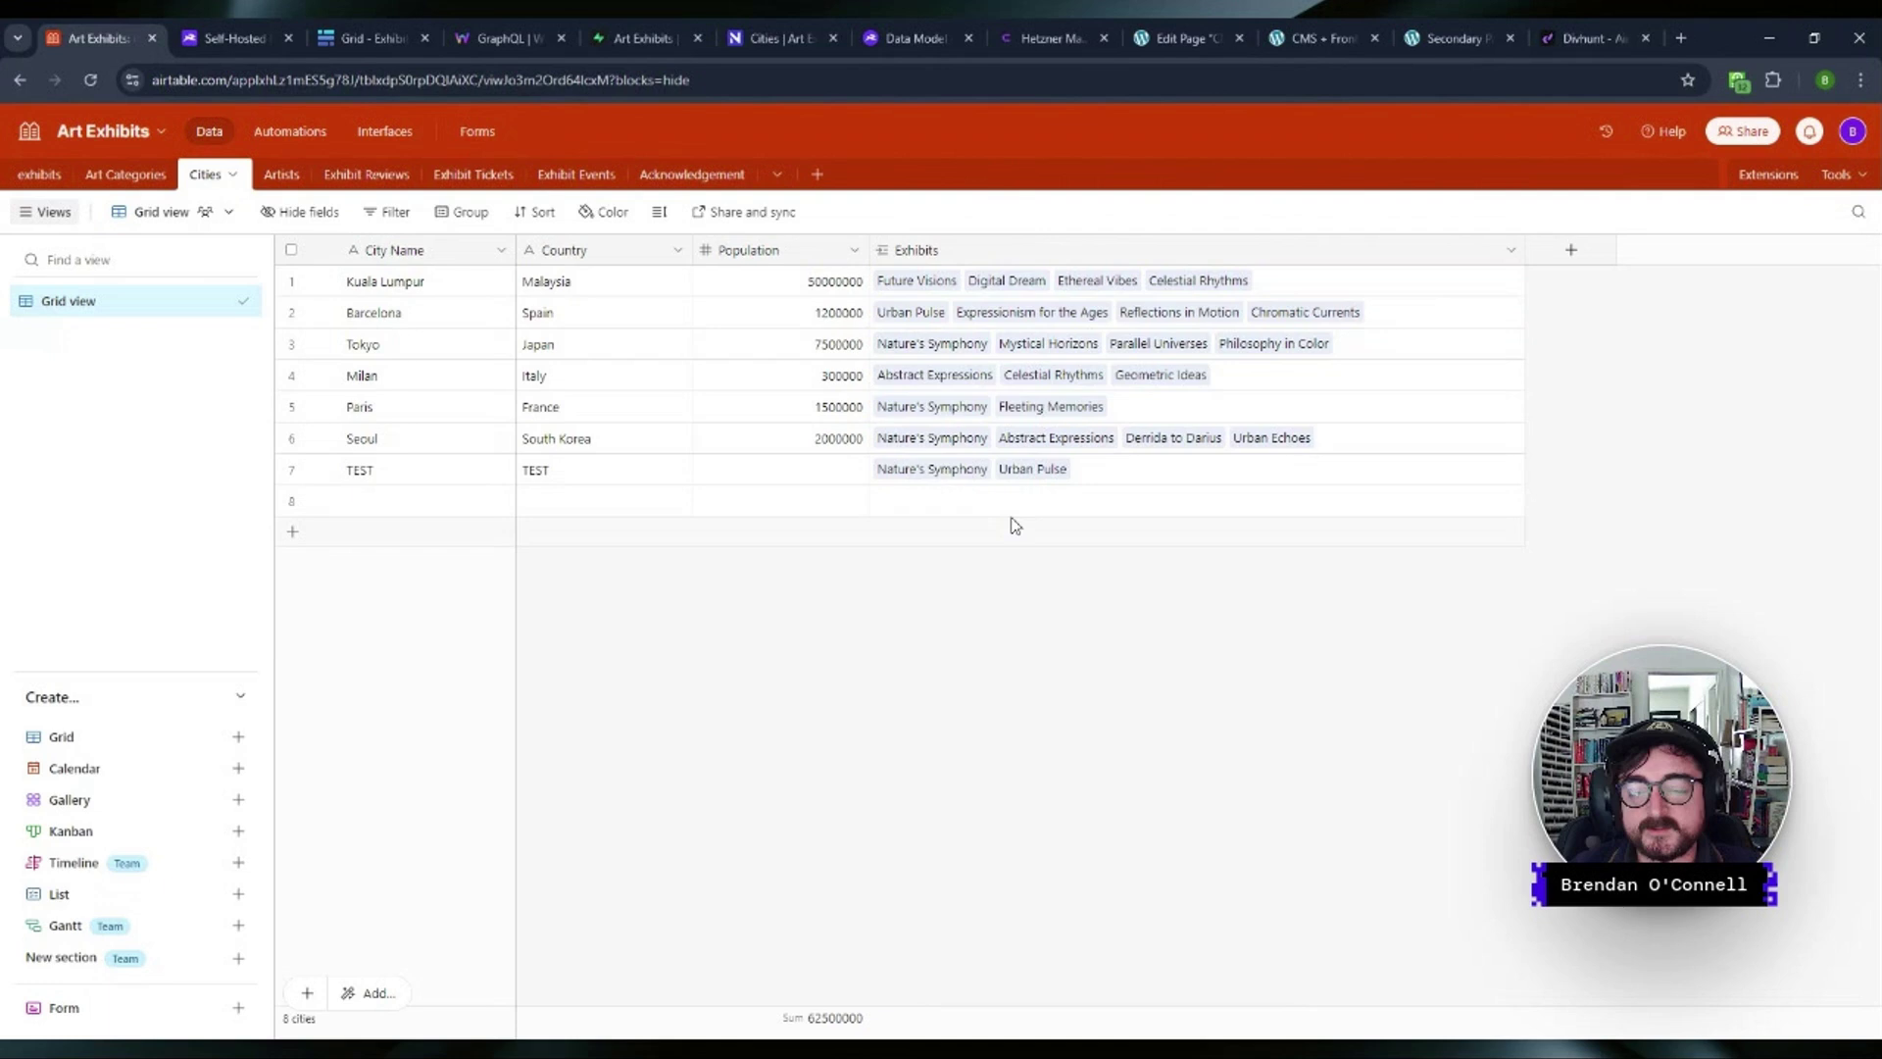
left_click(29, 173)
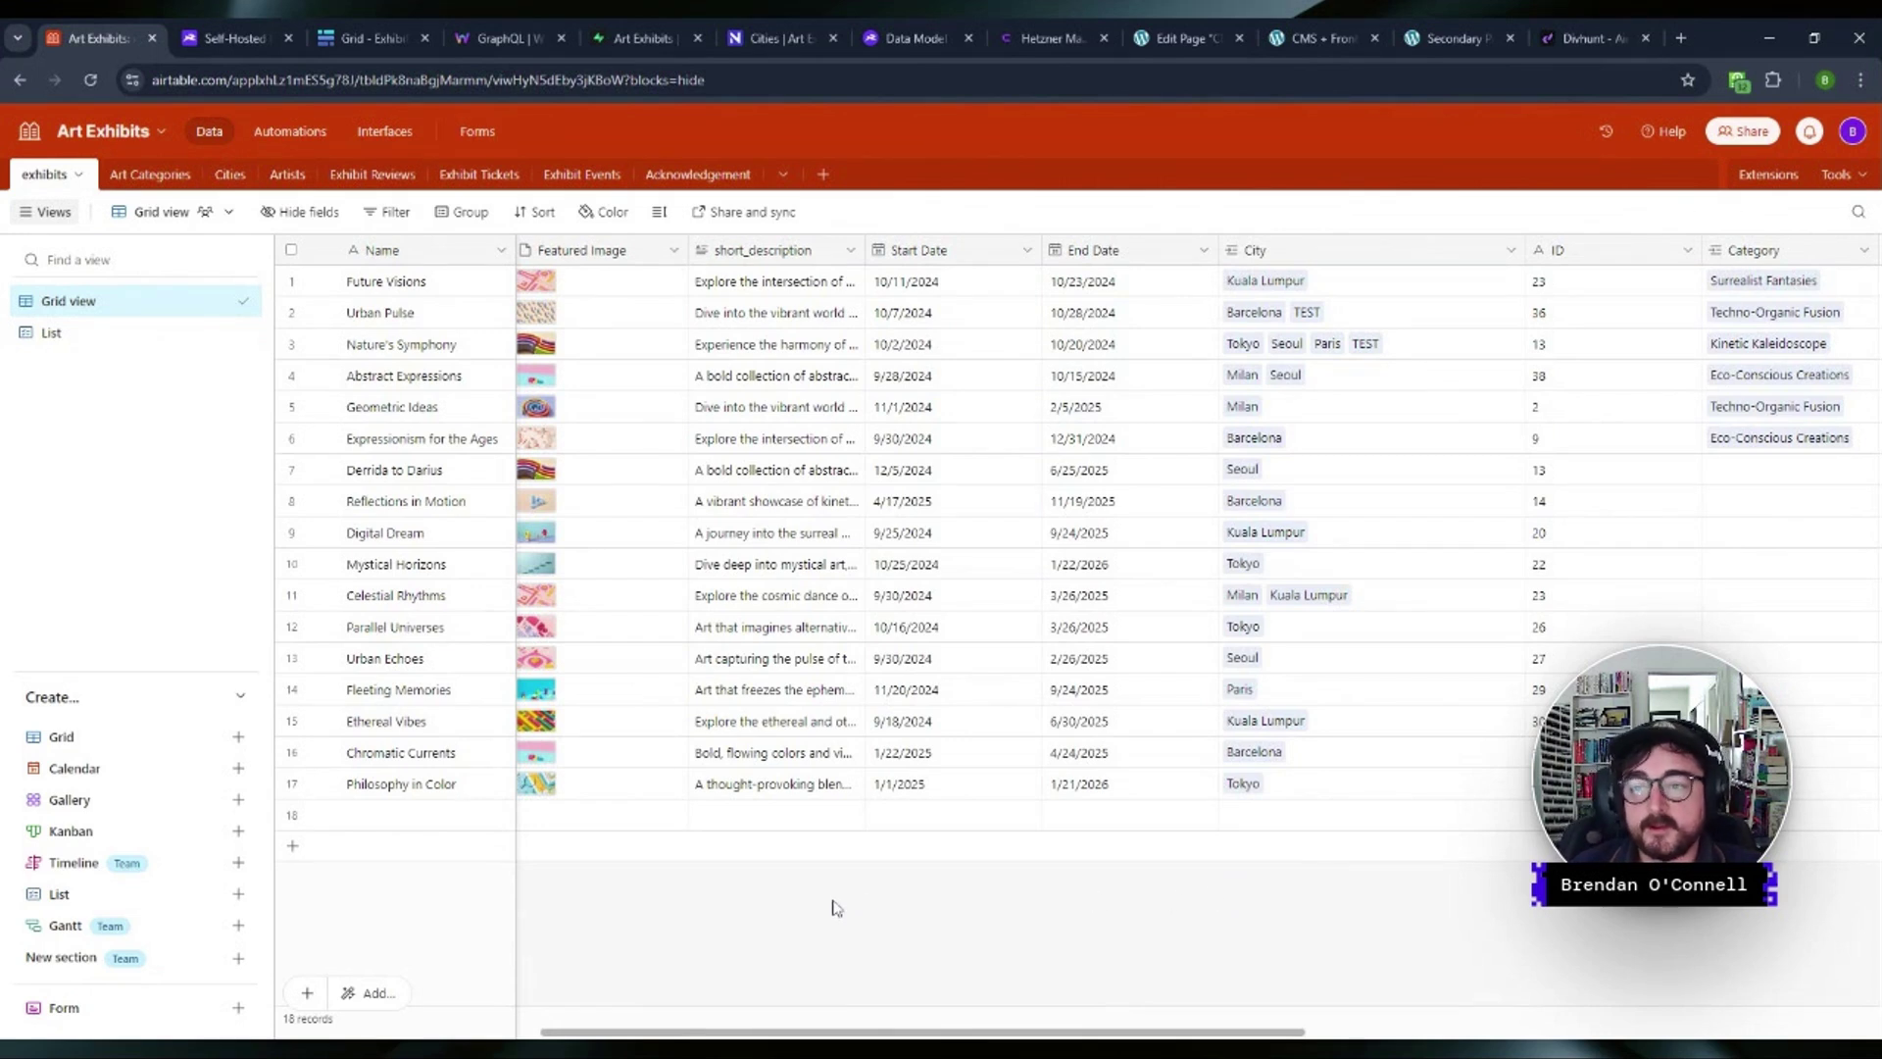
- Close the Directus self-hosting page and move the Directus Data Model page second among tabs
left_click(232, 35)
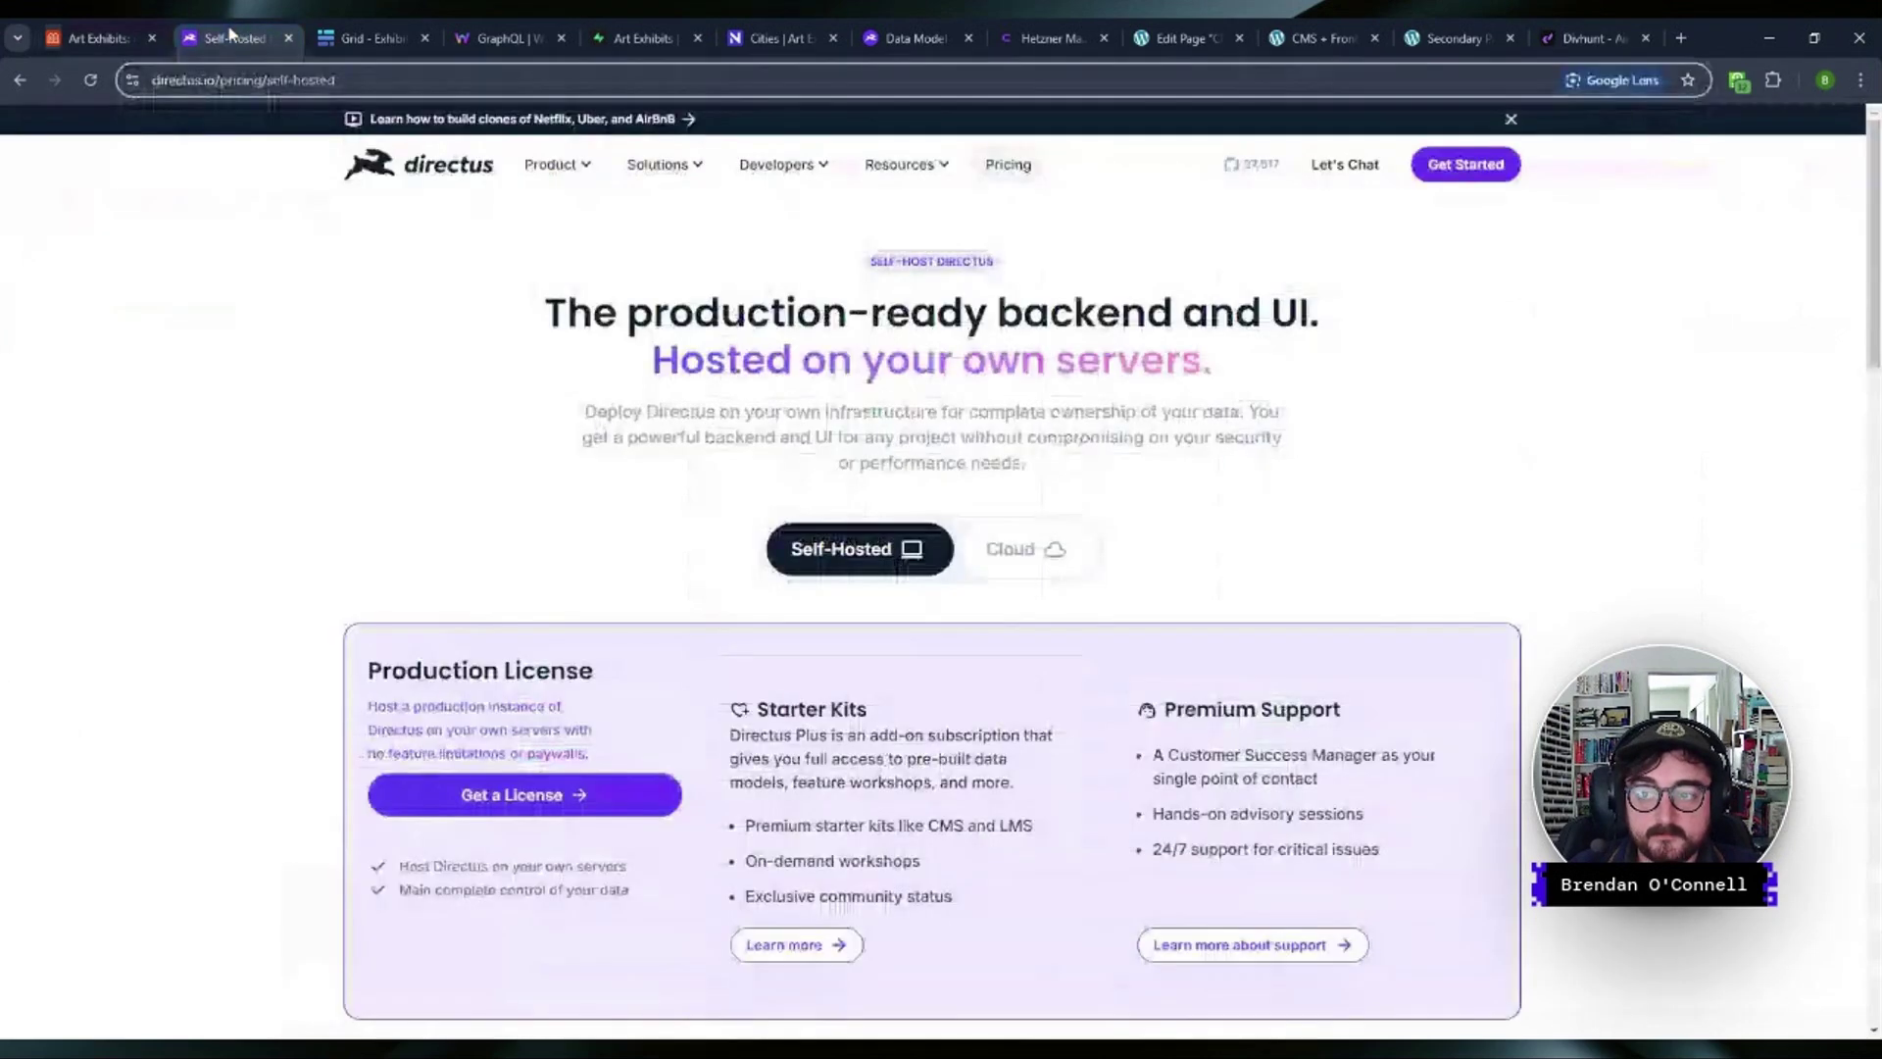
middle_click(250, 37)
left_click(773, 28)
left_click_drag(773, 27, 212, 29)
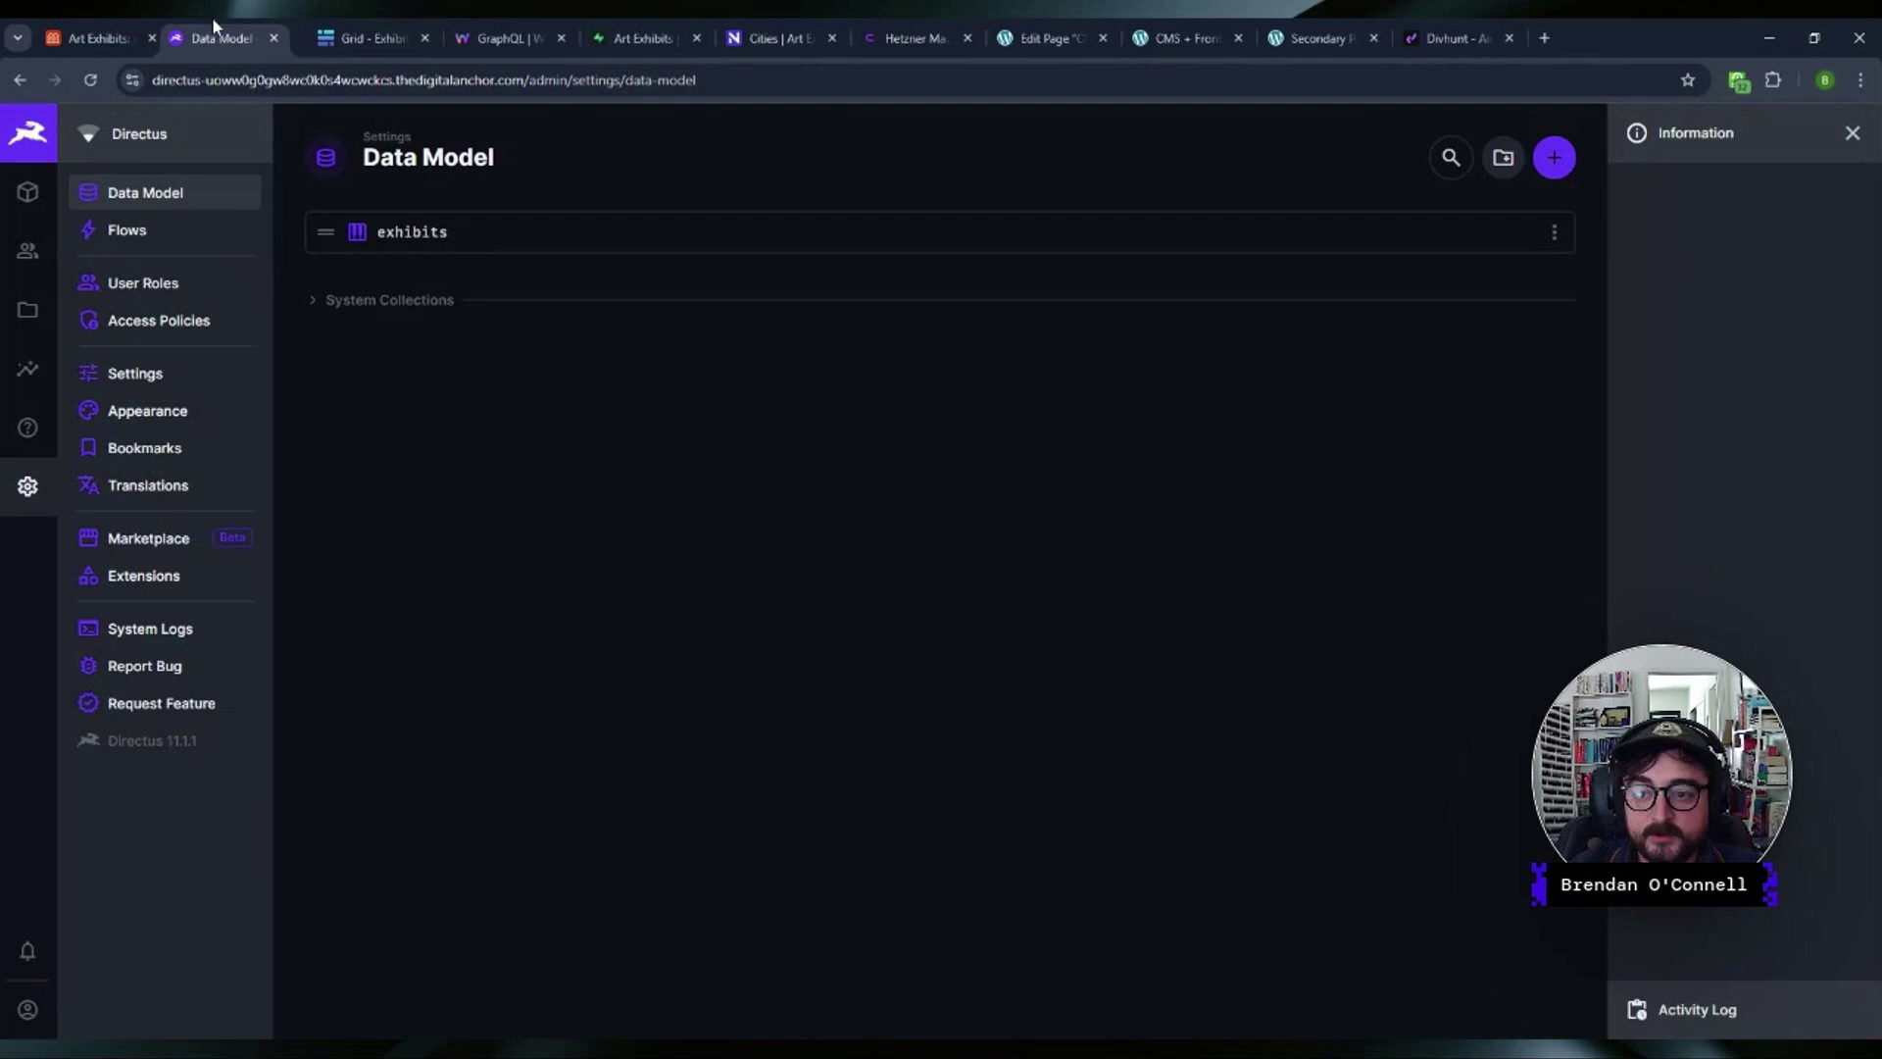
- Open the Exhibits content list and the Future Visions item, selecting its title
left_click(24, 200)
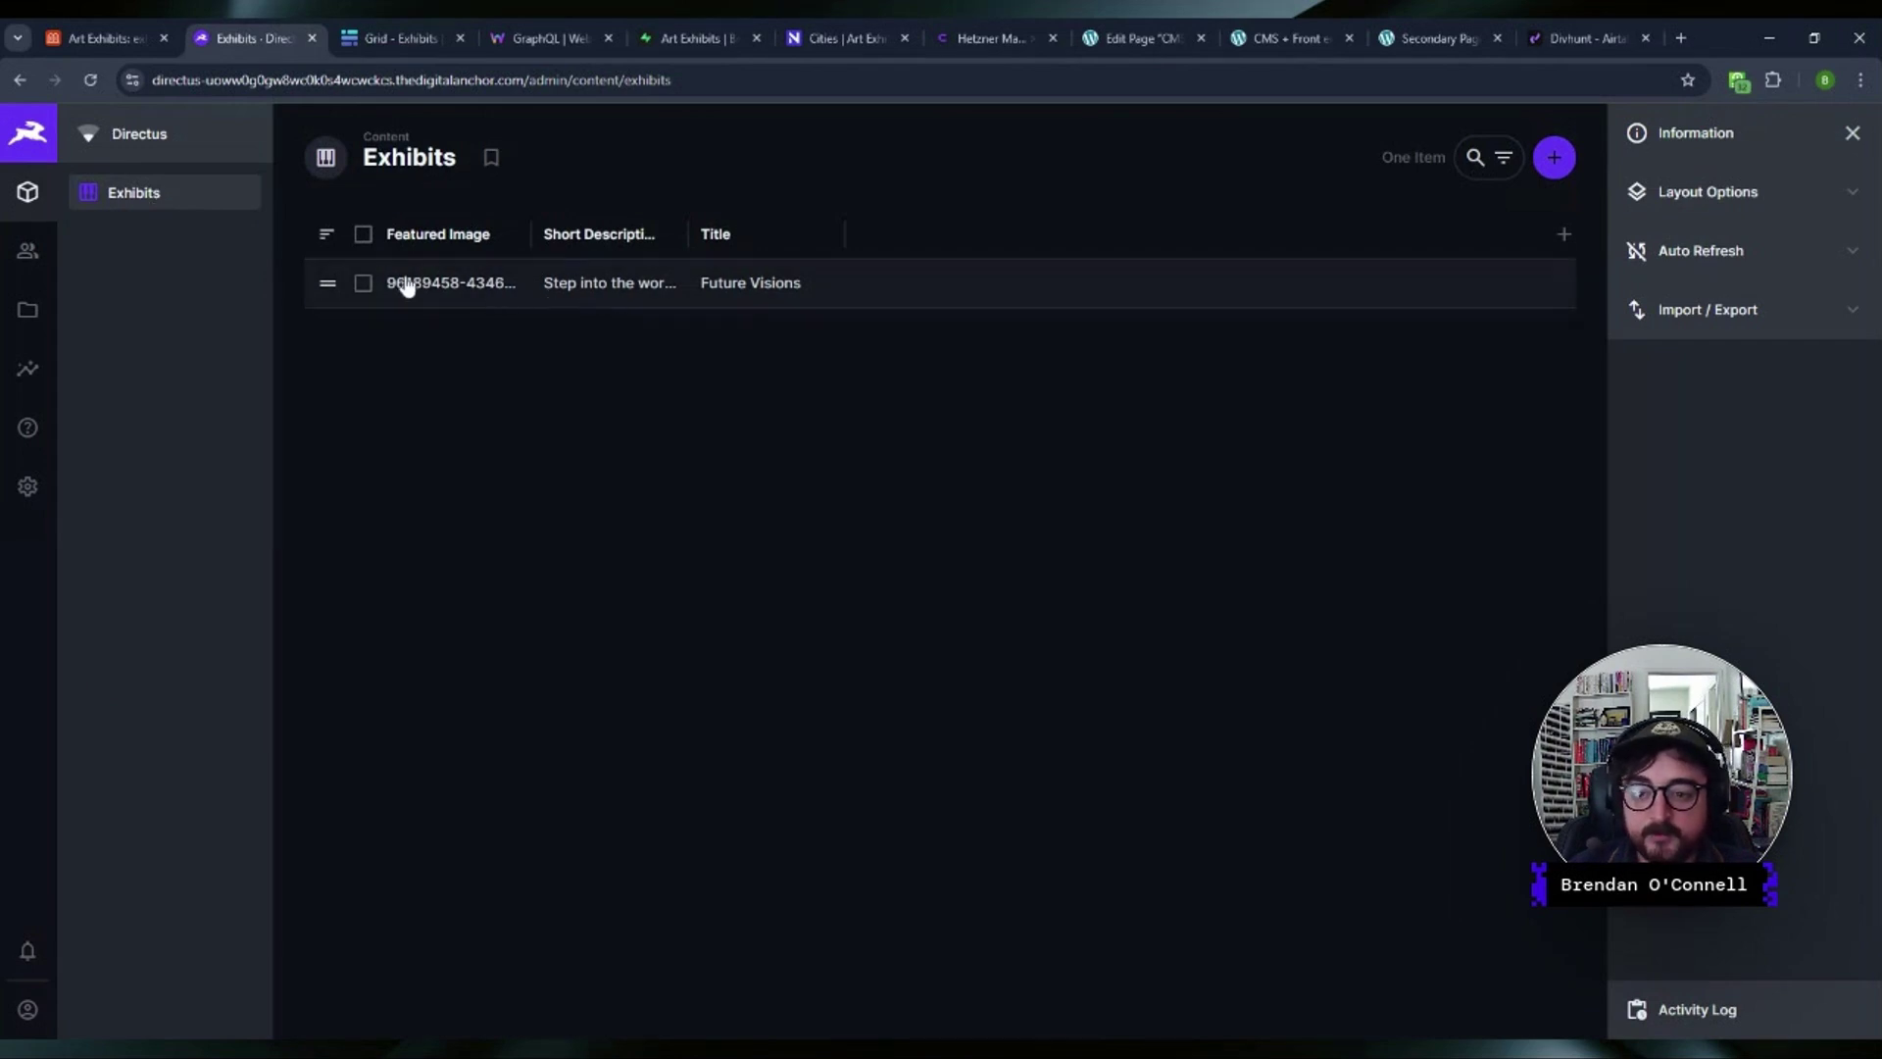
left_click(446, 287)
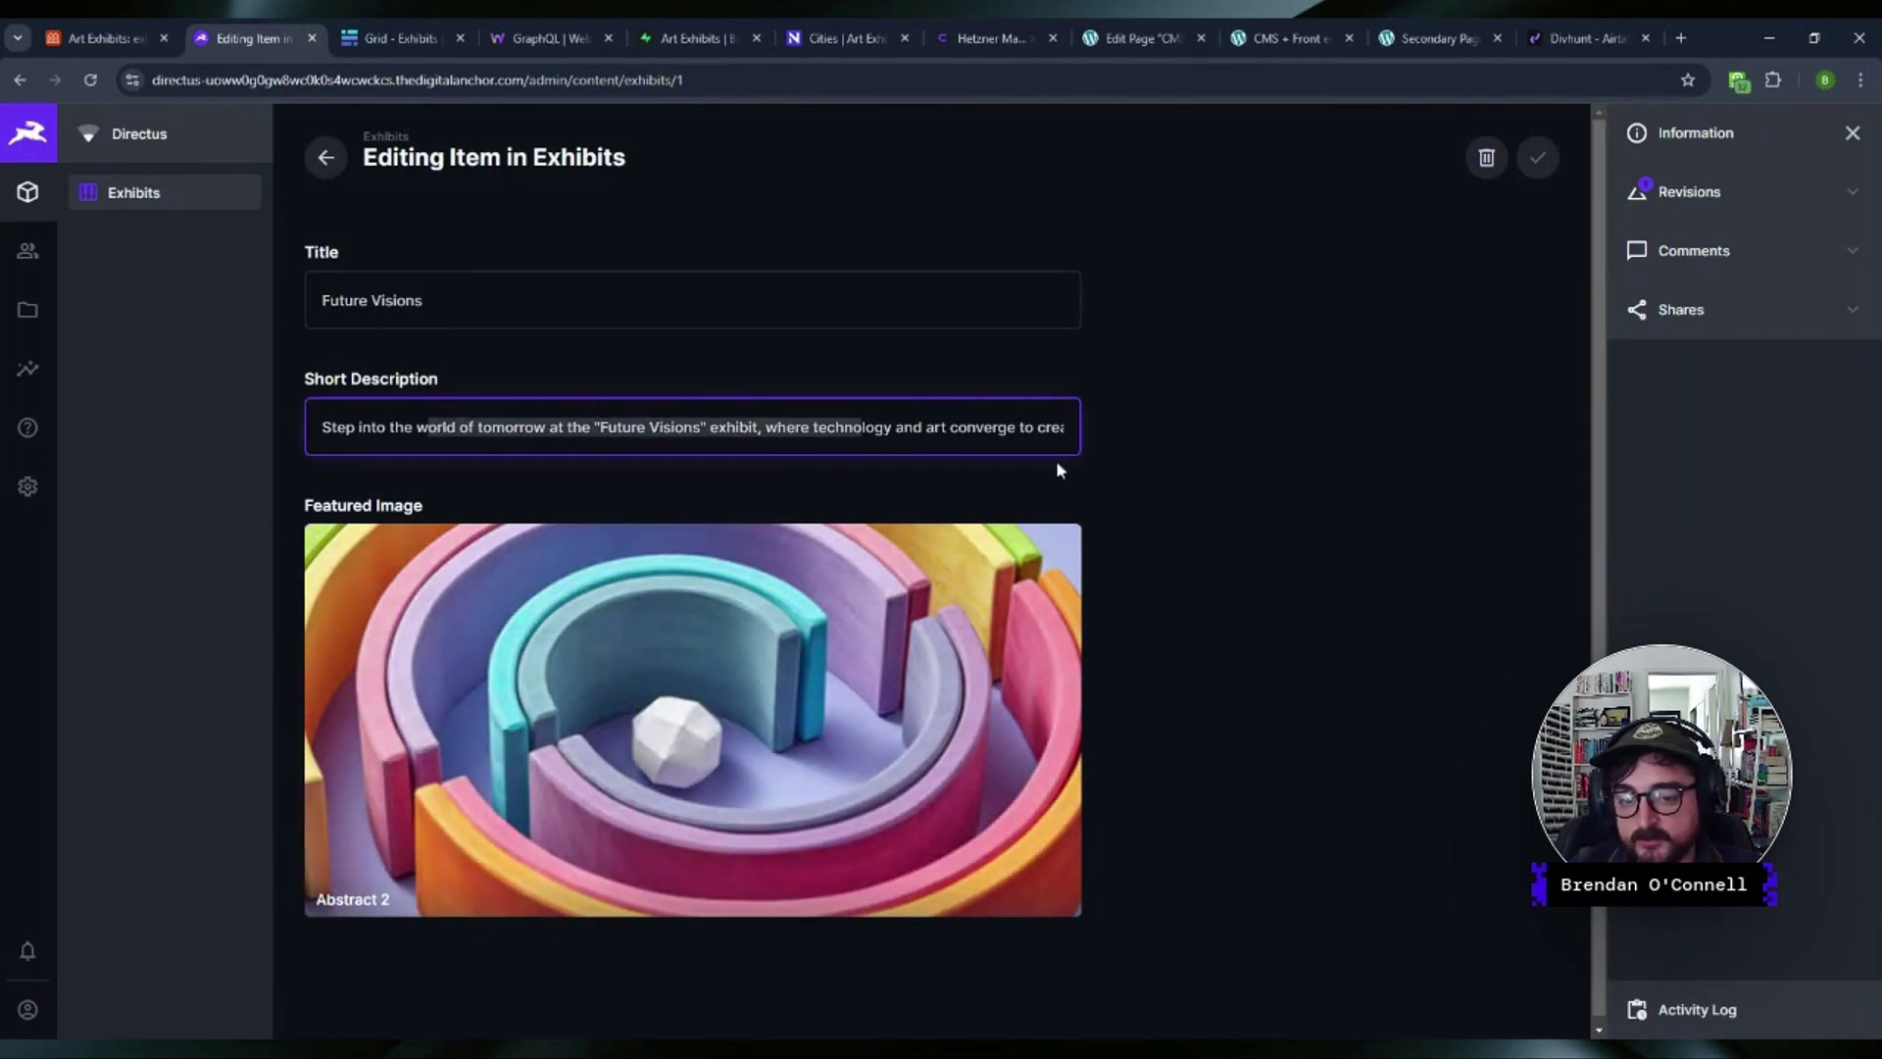
left_click(419, 301)
triple_click(419, 301)
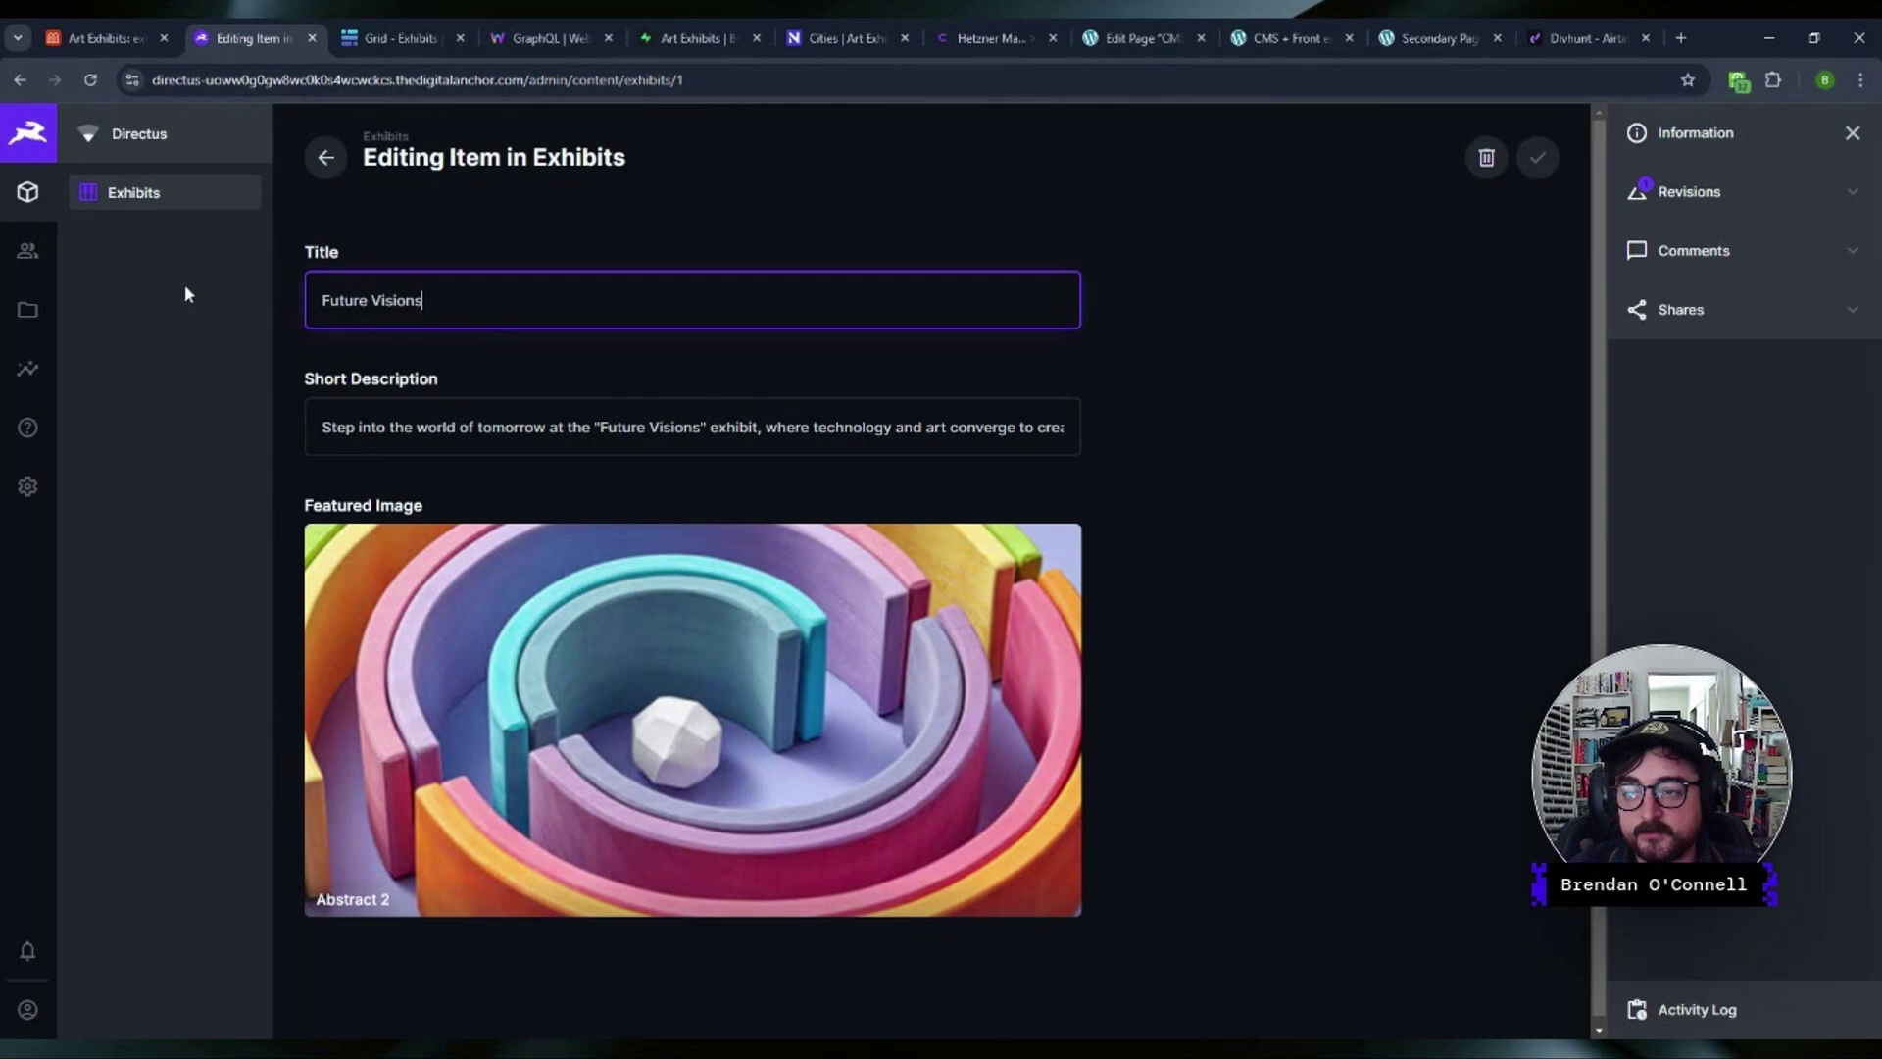
left_click(225, 201)
- View the Exhibits collection's data-model settings and Create Field panel, then return to Content without adding
right_click(225, 201)
left_click(294, 221)
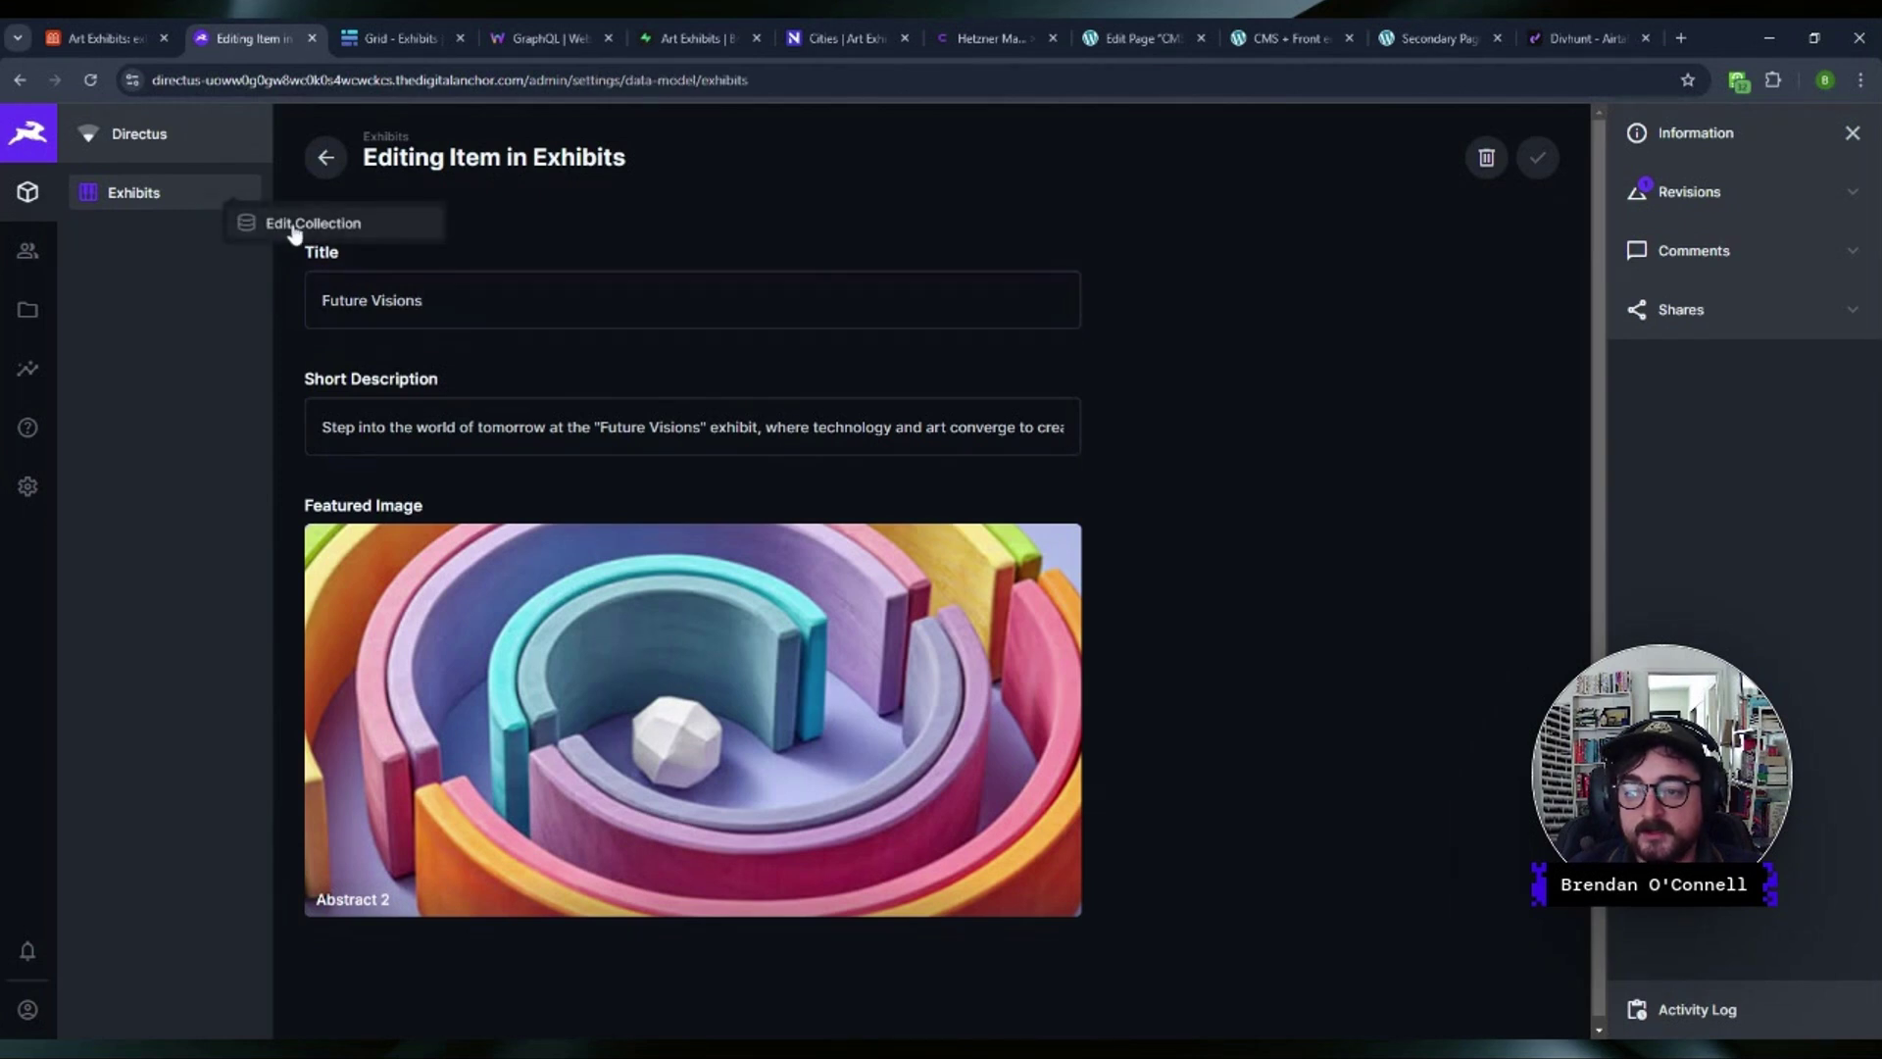
left_click(693, 627)
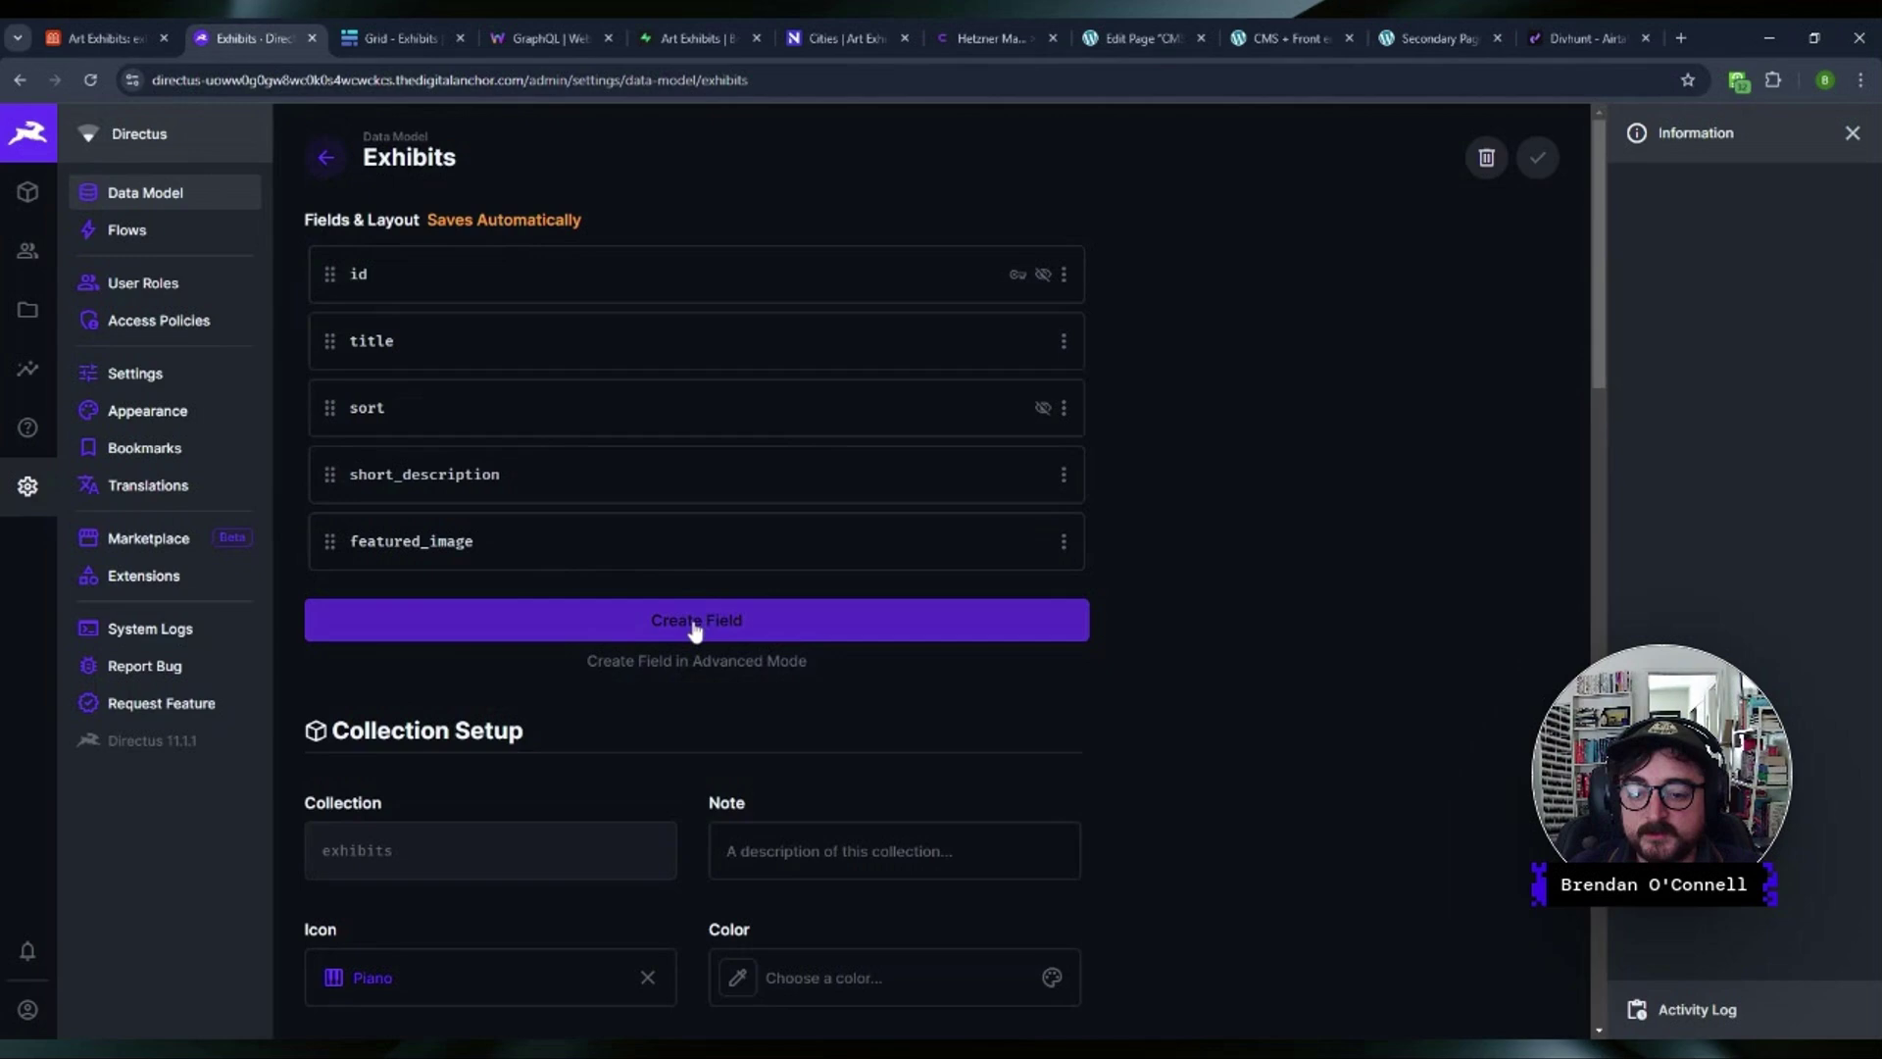
scroll(1432, 596, "down", 8)
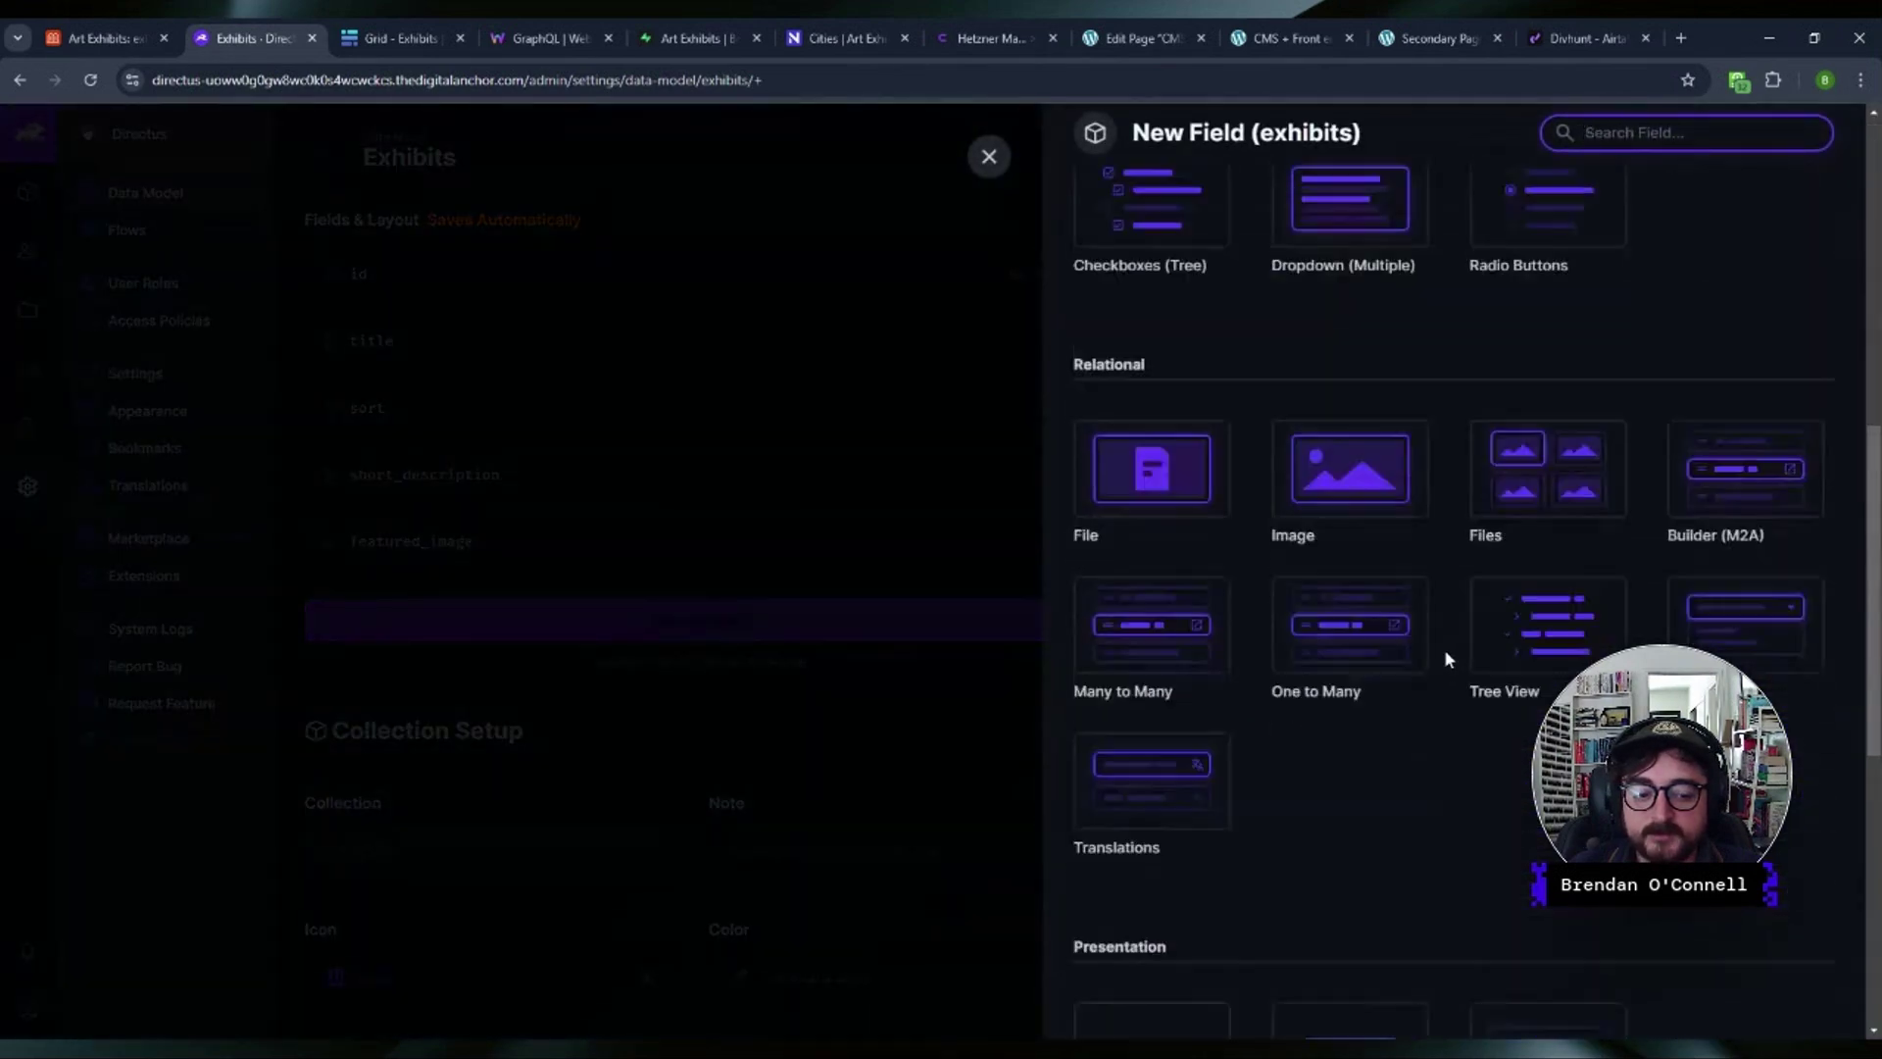
scroll(1444, 649, "up", 8)
left_click(986, 157)
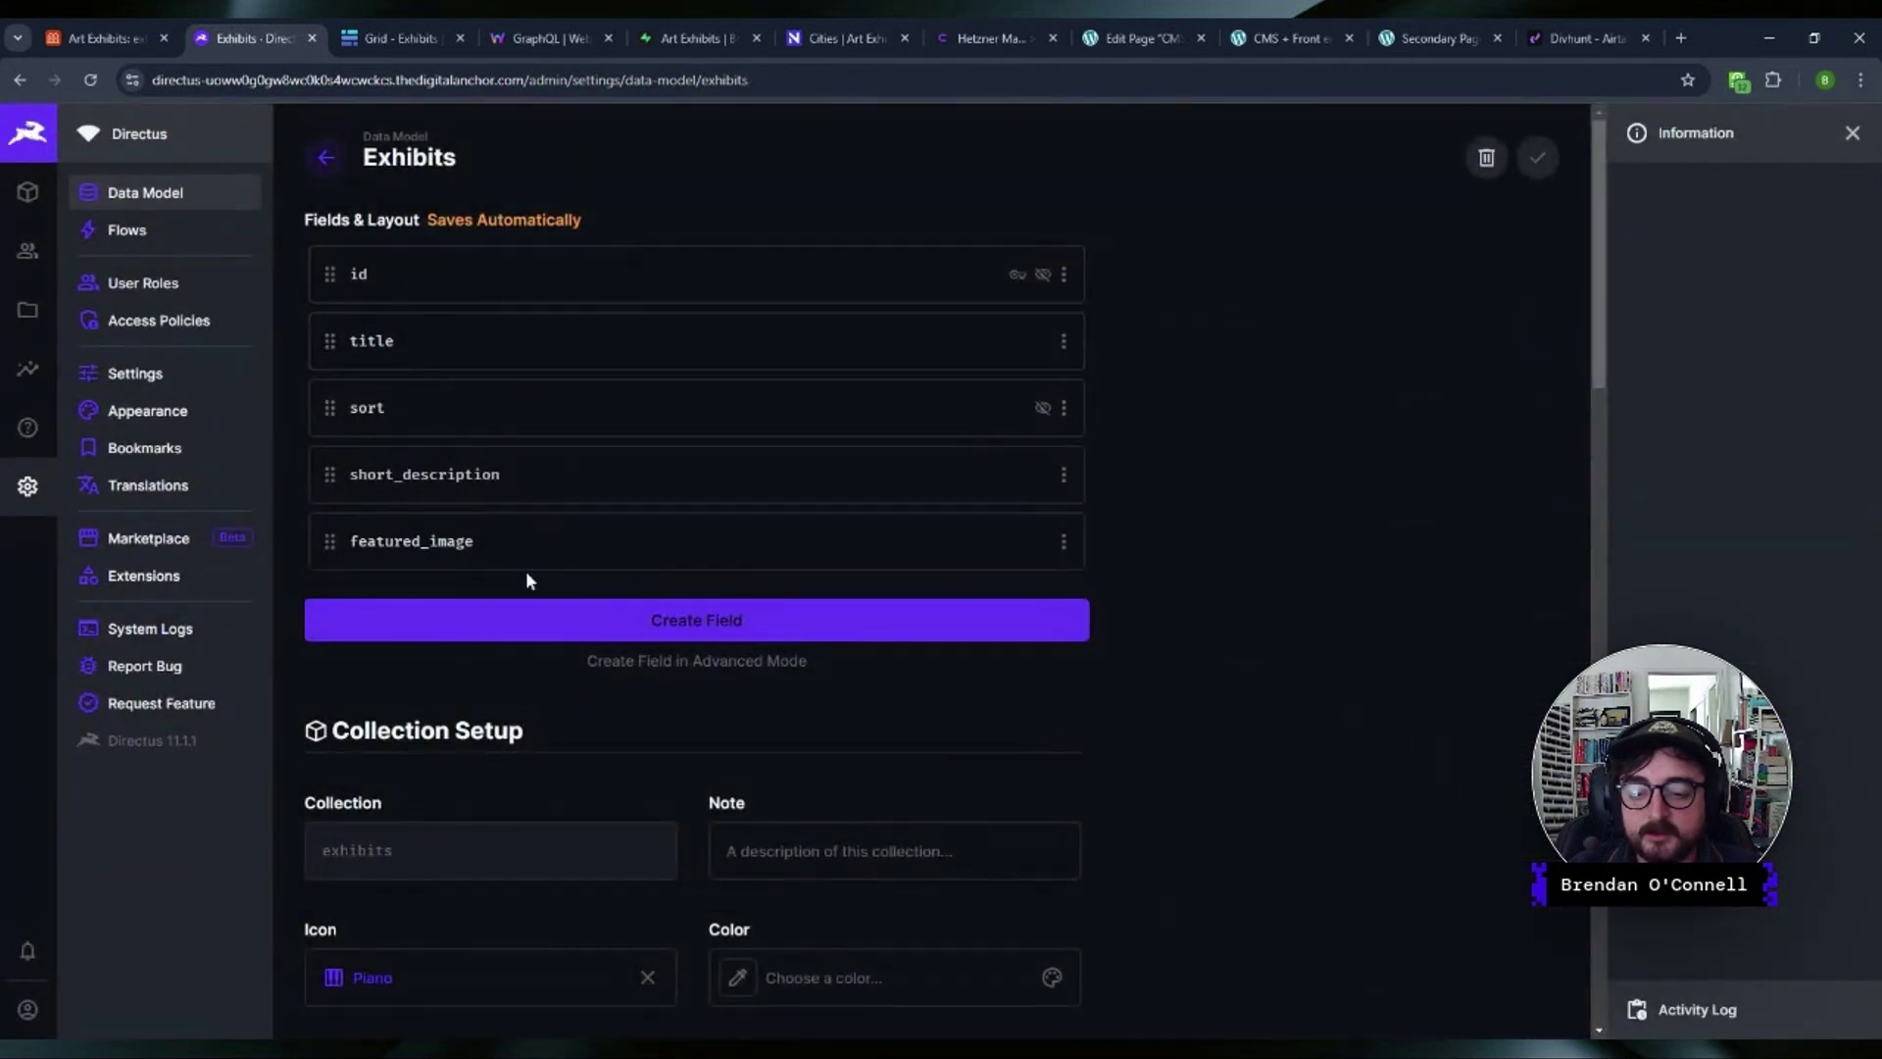
left_click(27, 194)
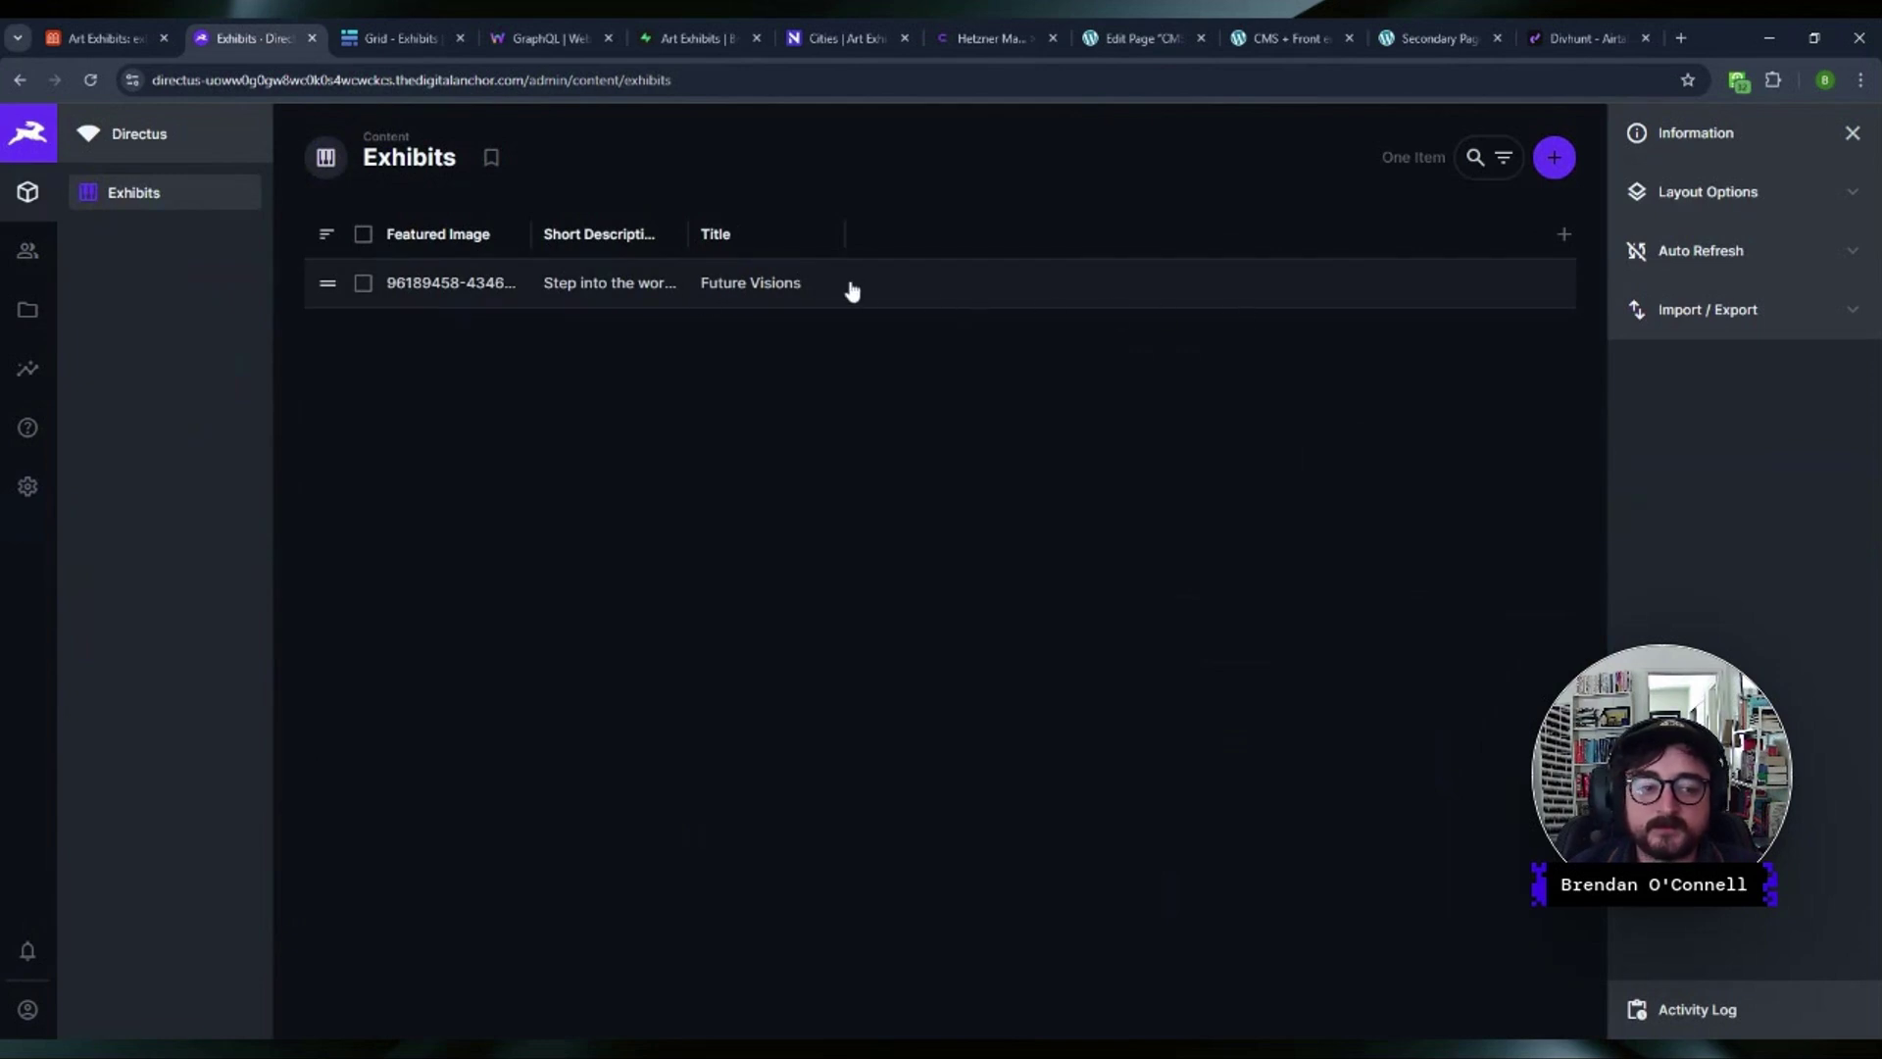
- Switch to Baserow and browse the Art Categories and Cities tables before returning to Exhibits
left_click(396, 38)
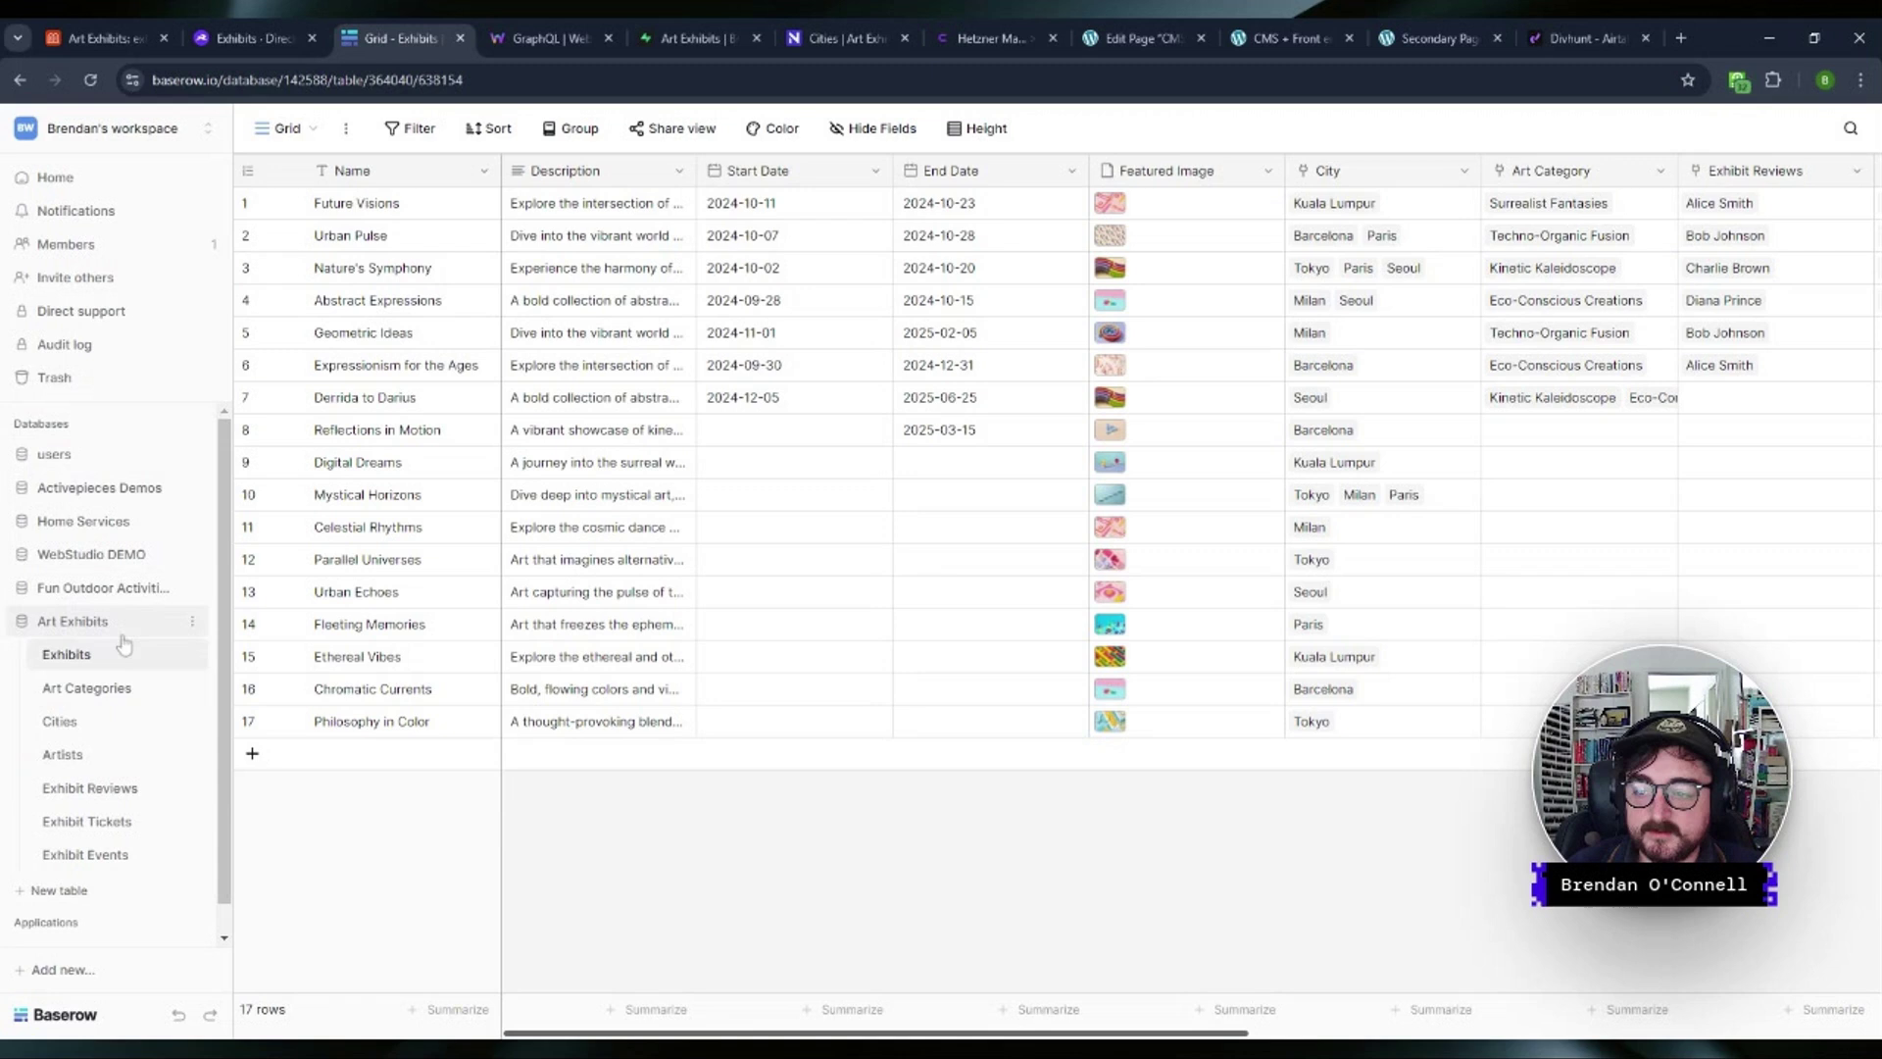
left_click(102, 695)
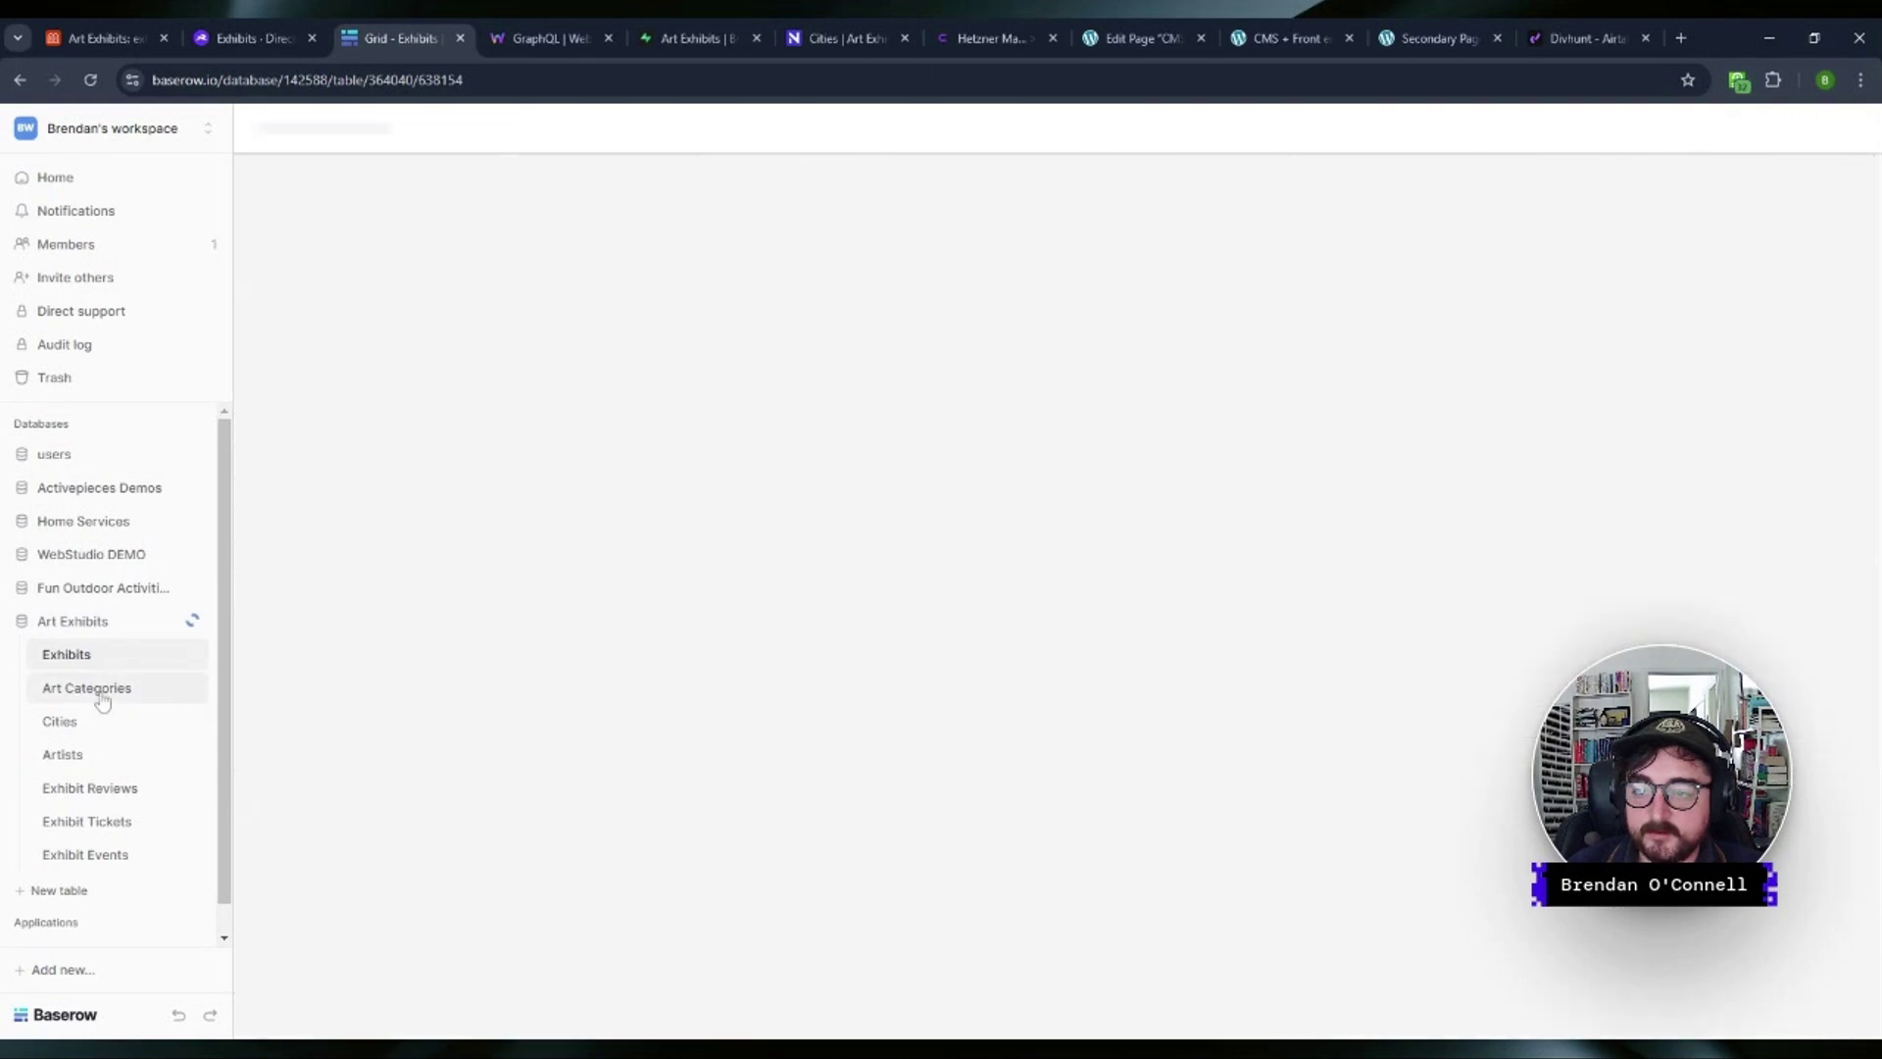
left_click(69, 727)
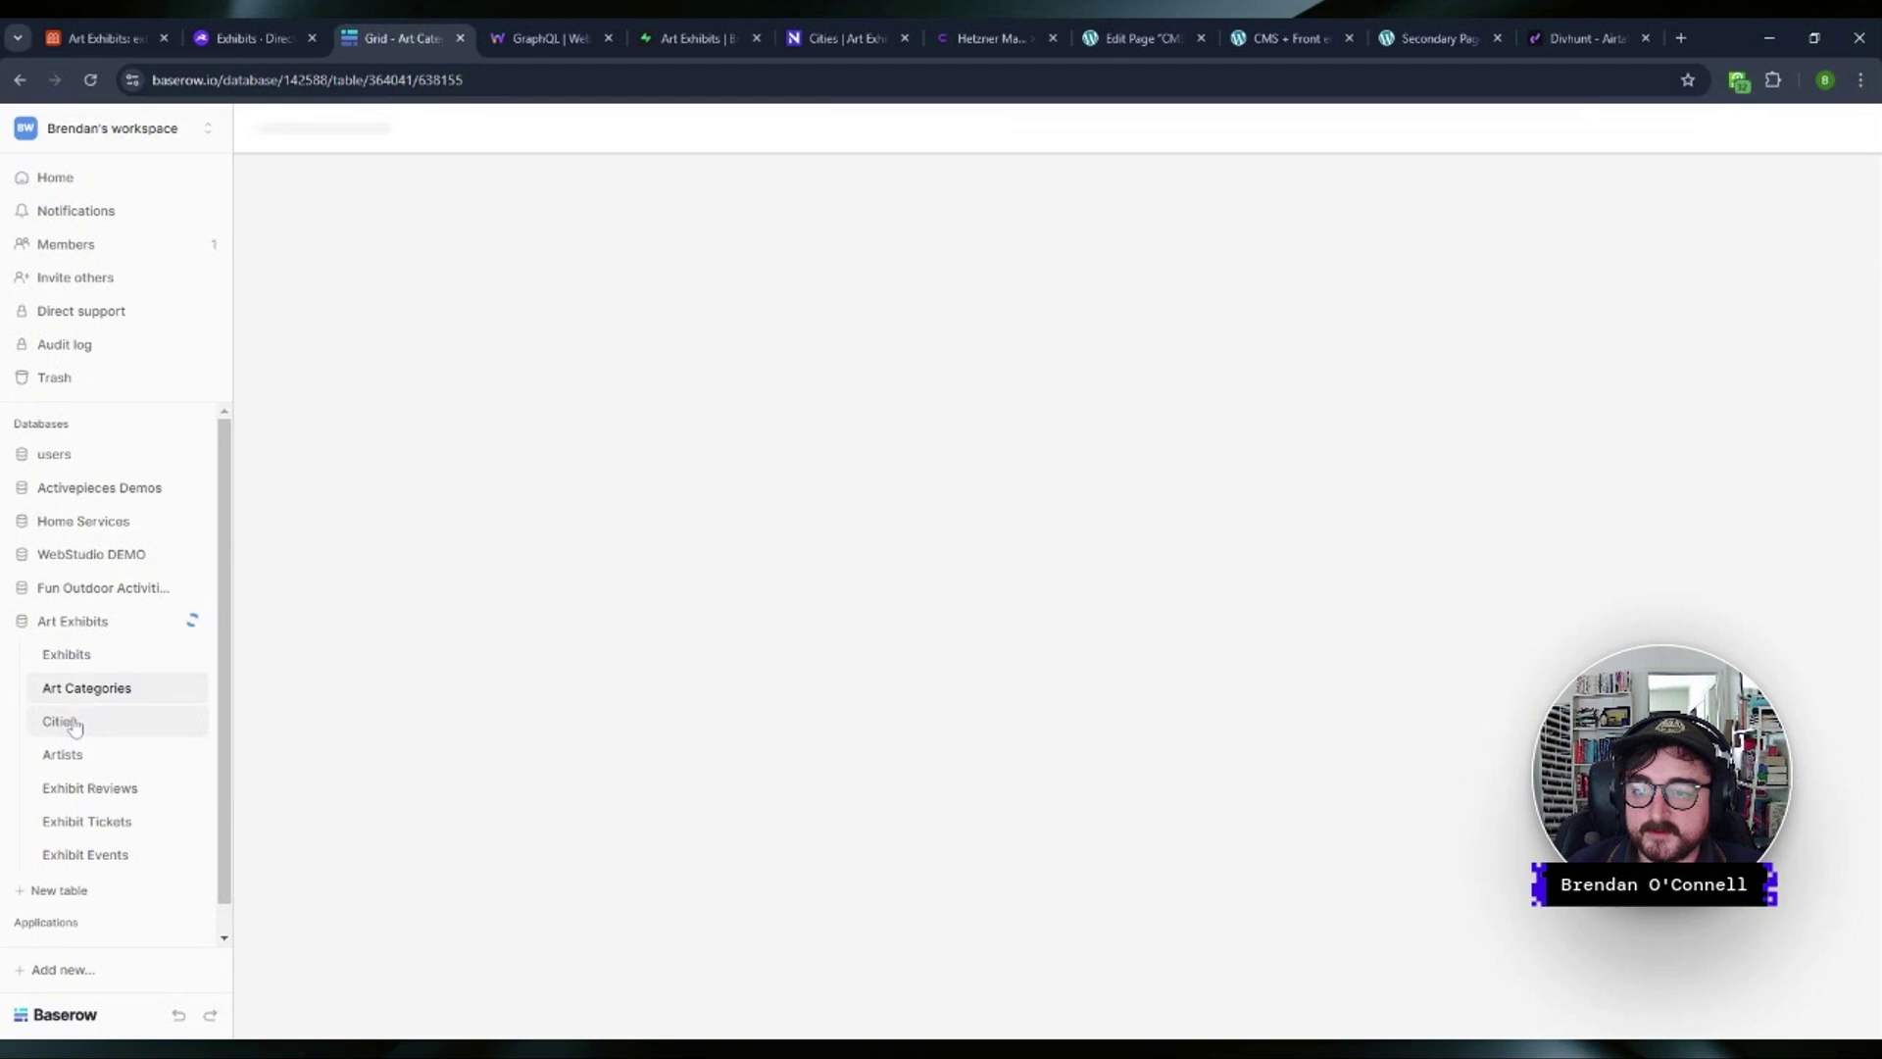
left_click(92, 655)
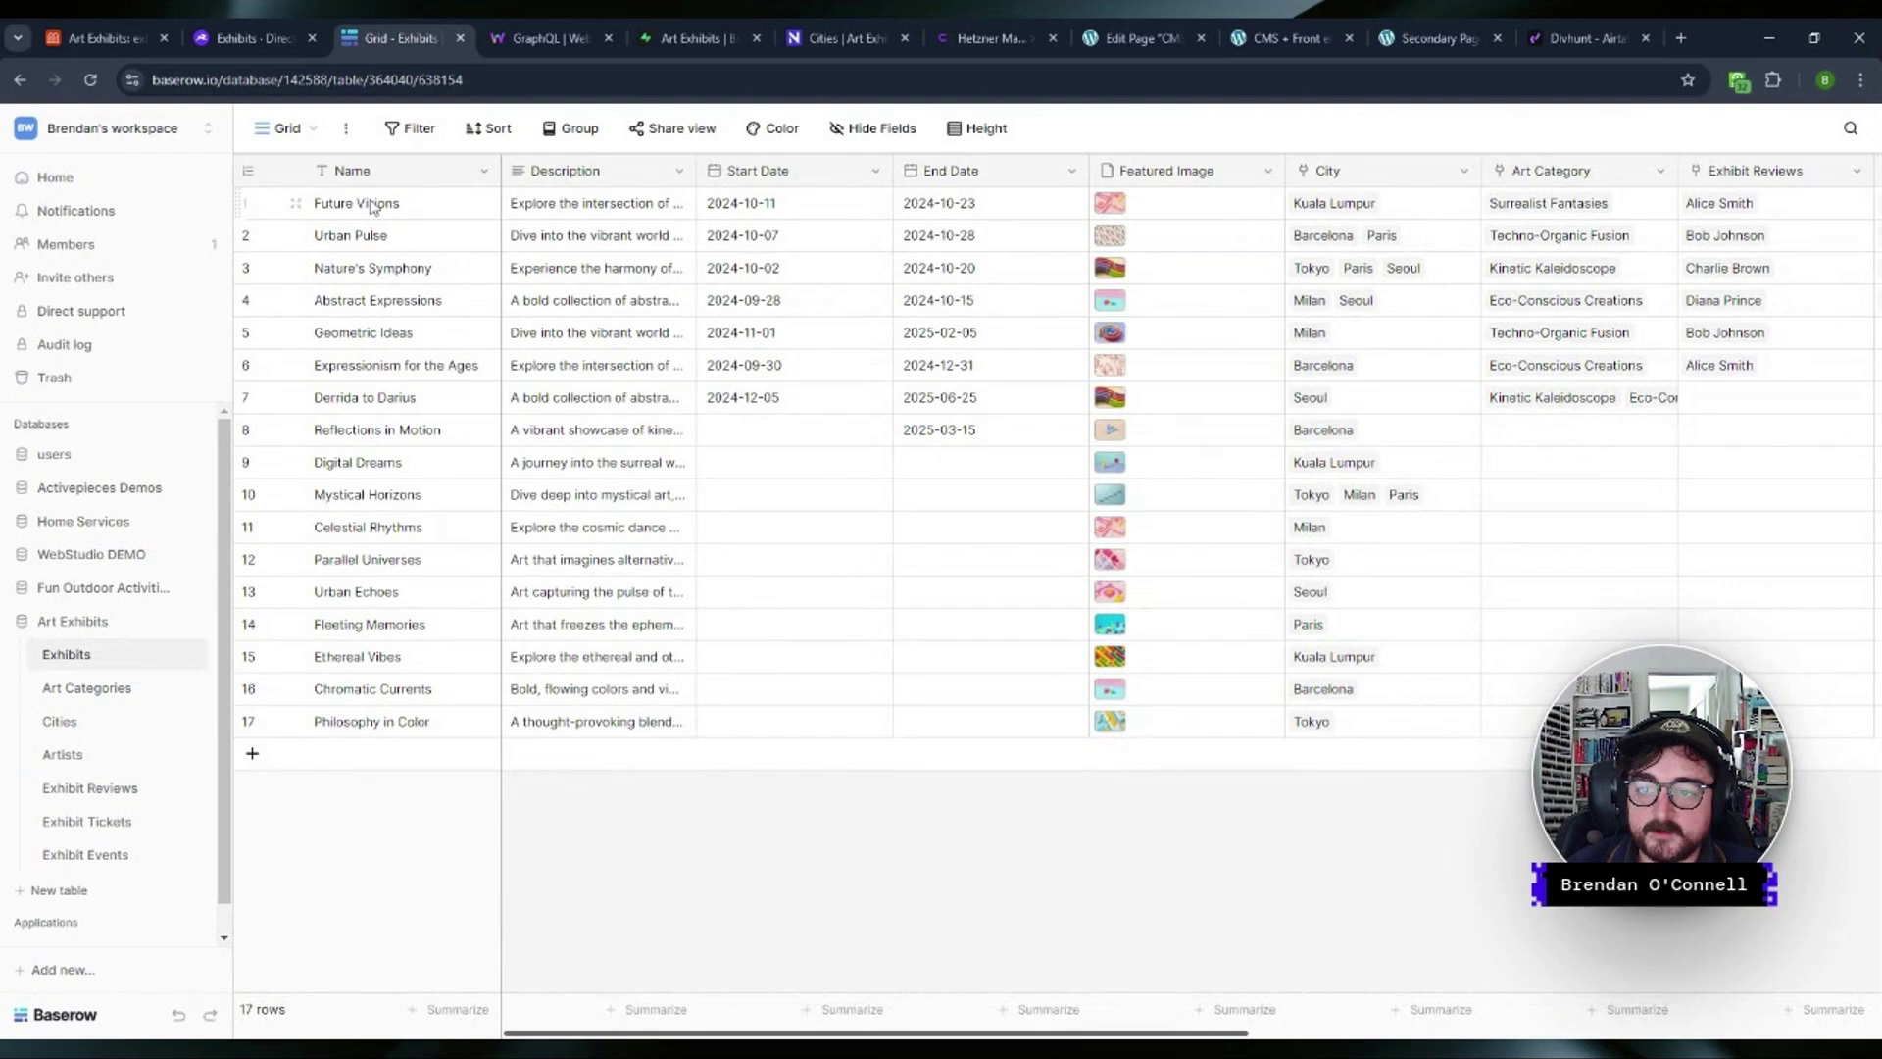
- Select Future Visions' name, description and City cells, opening and closing the city search without linking
left_click(373, 207)
left_click(588, 210)
left_click(1441, 218)
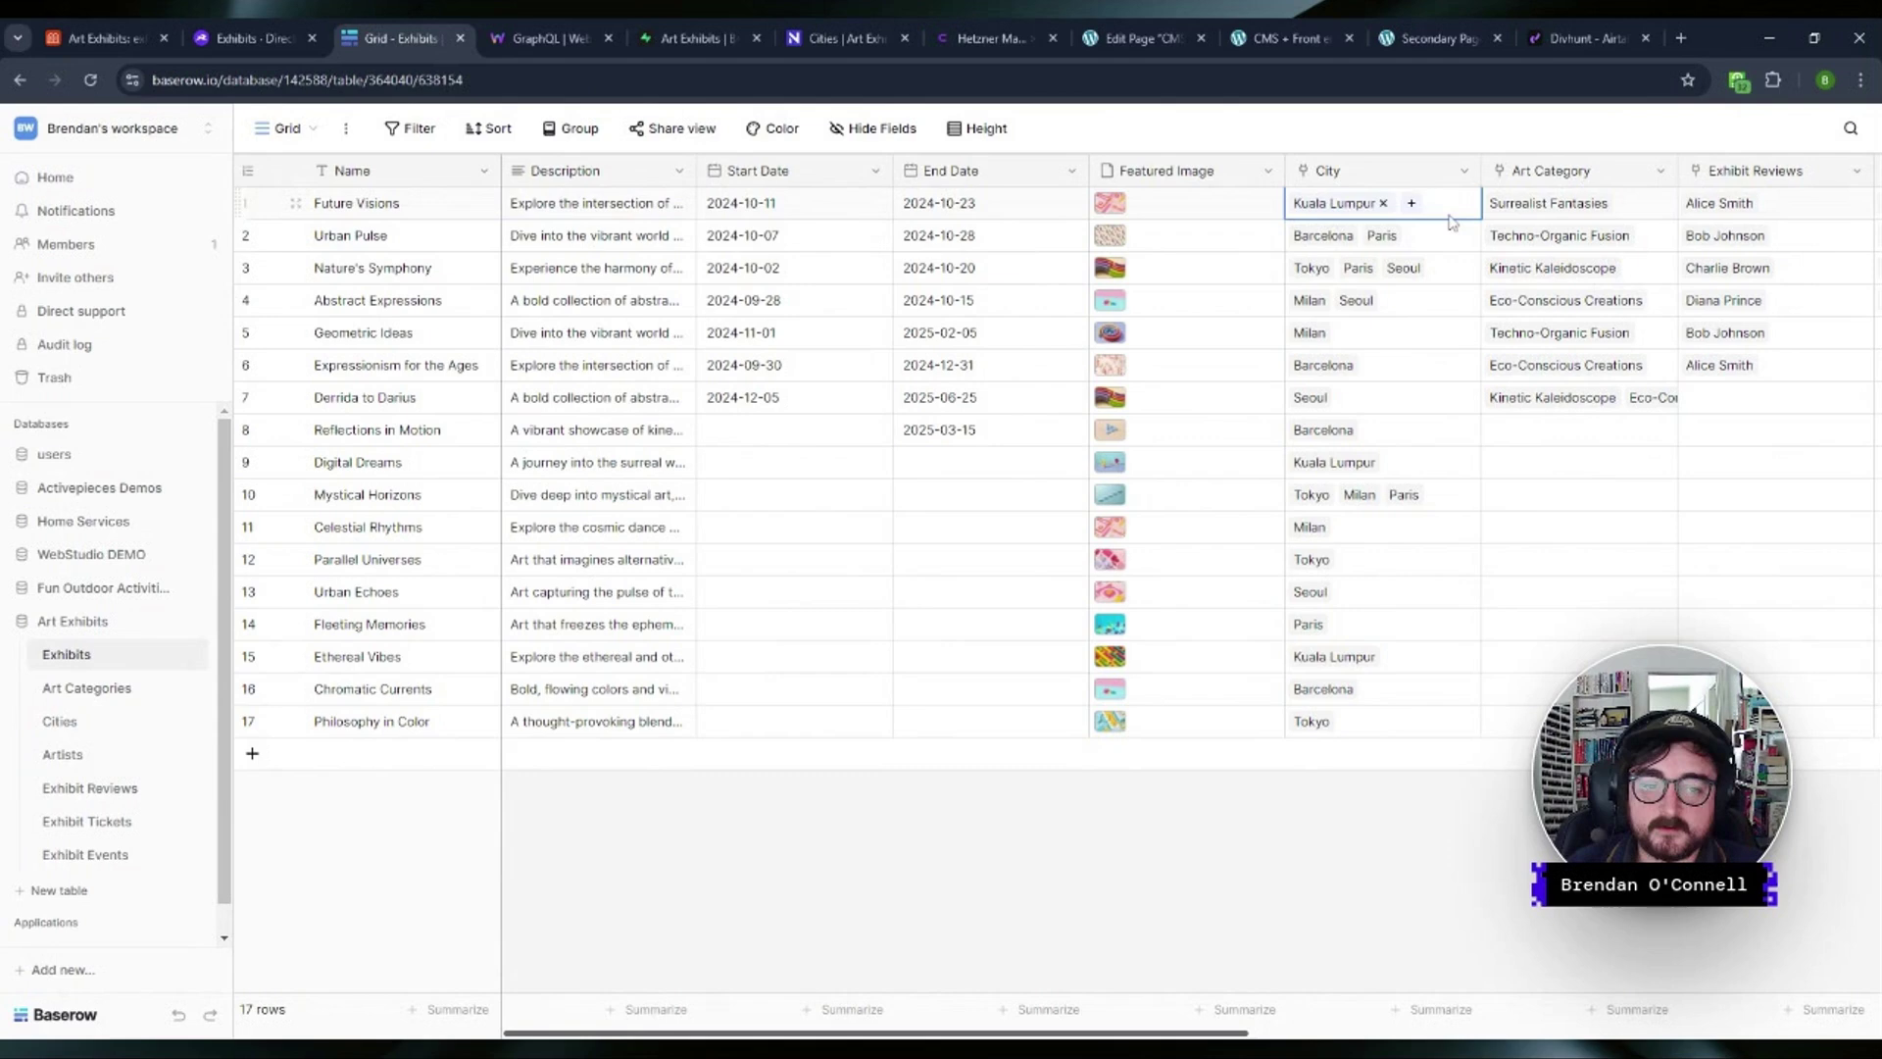
left_click(1411, 203)
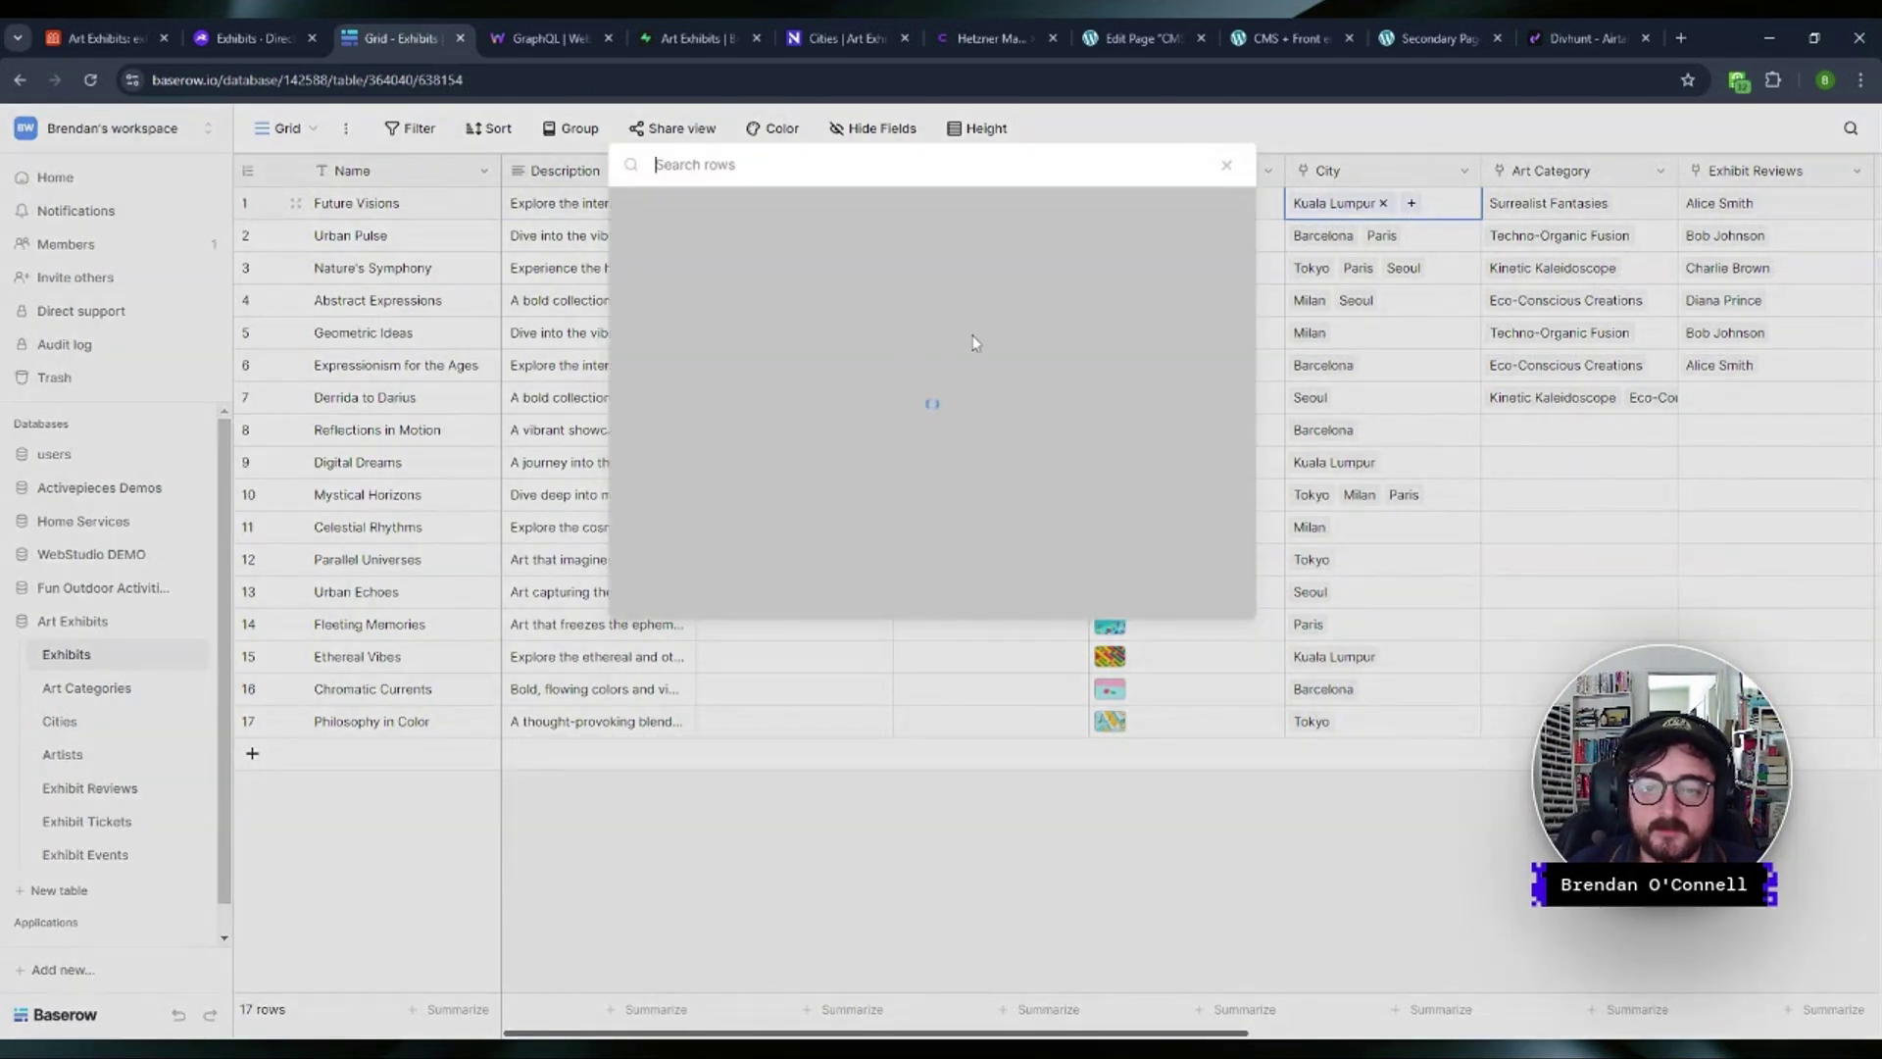
left_click(1227, 164)
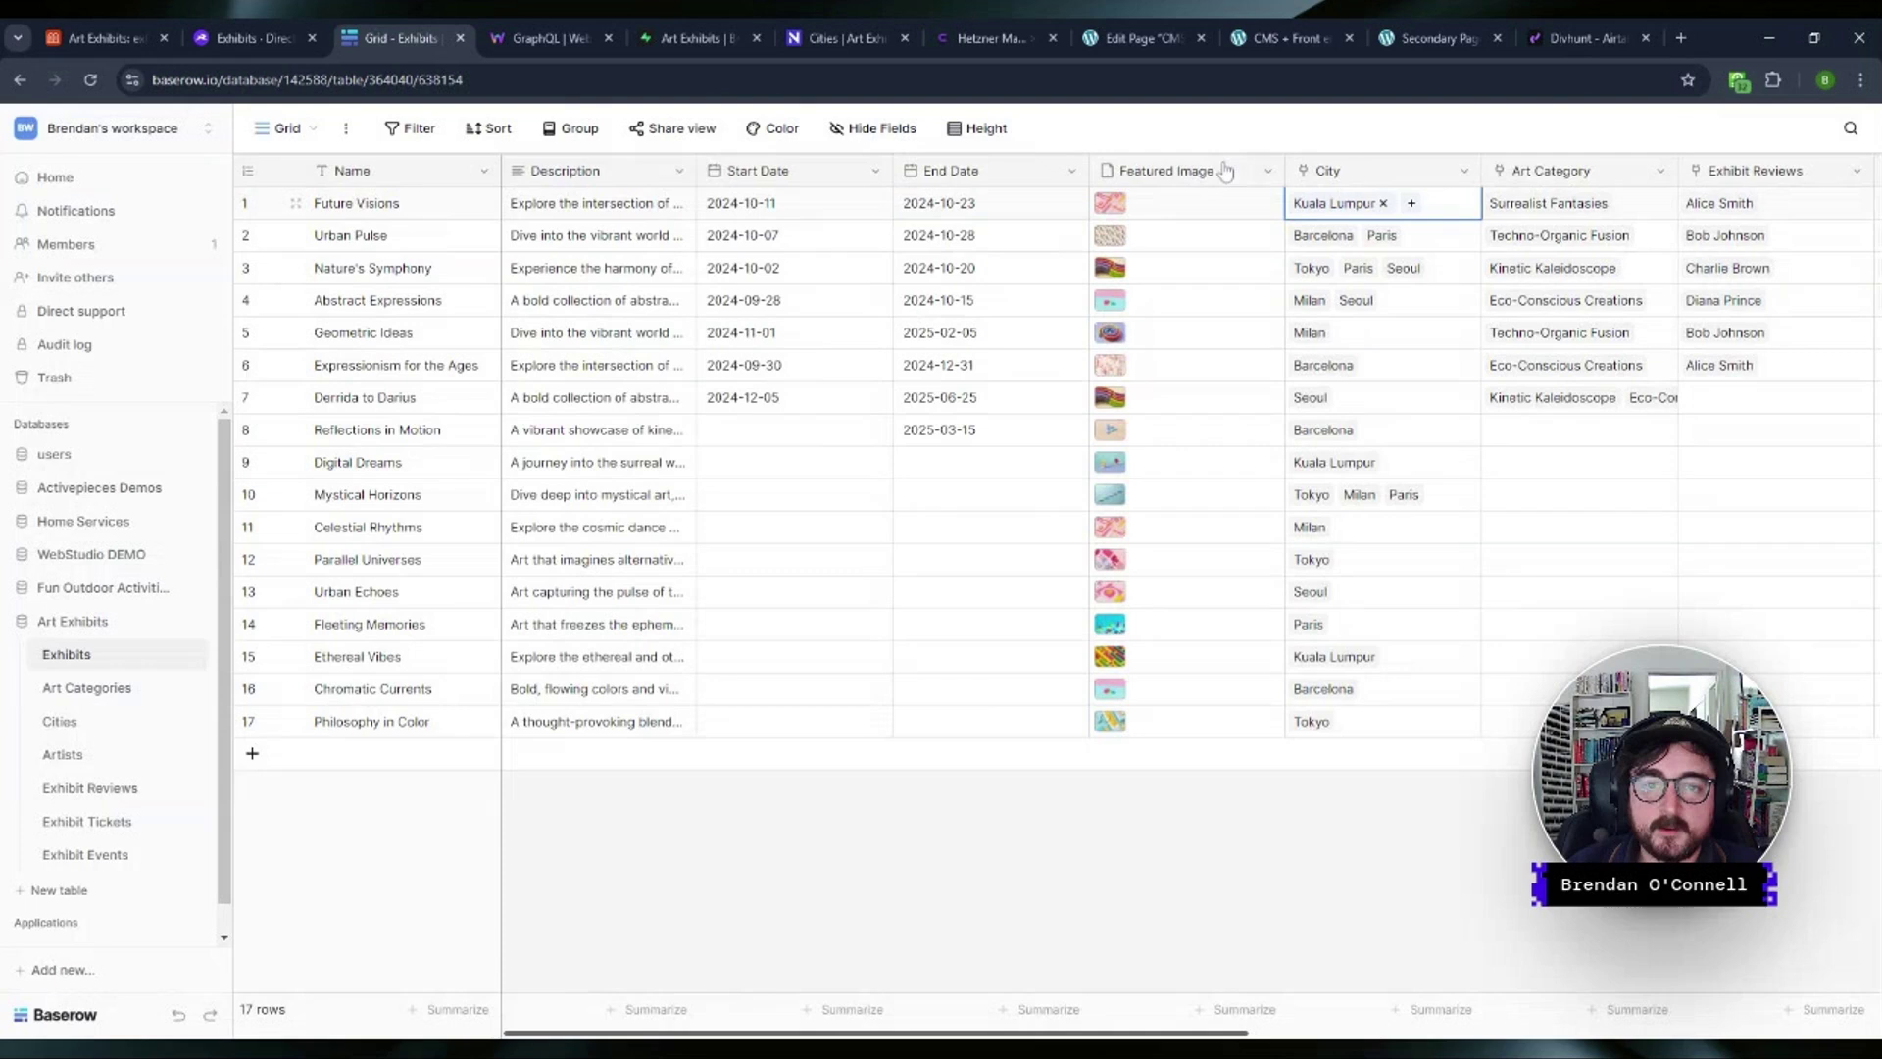
left_click(1160, 142)
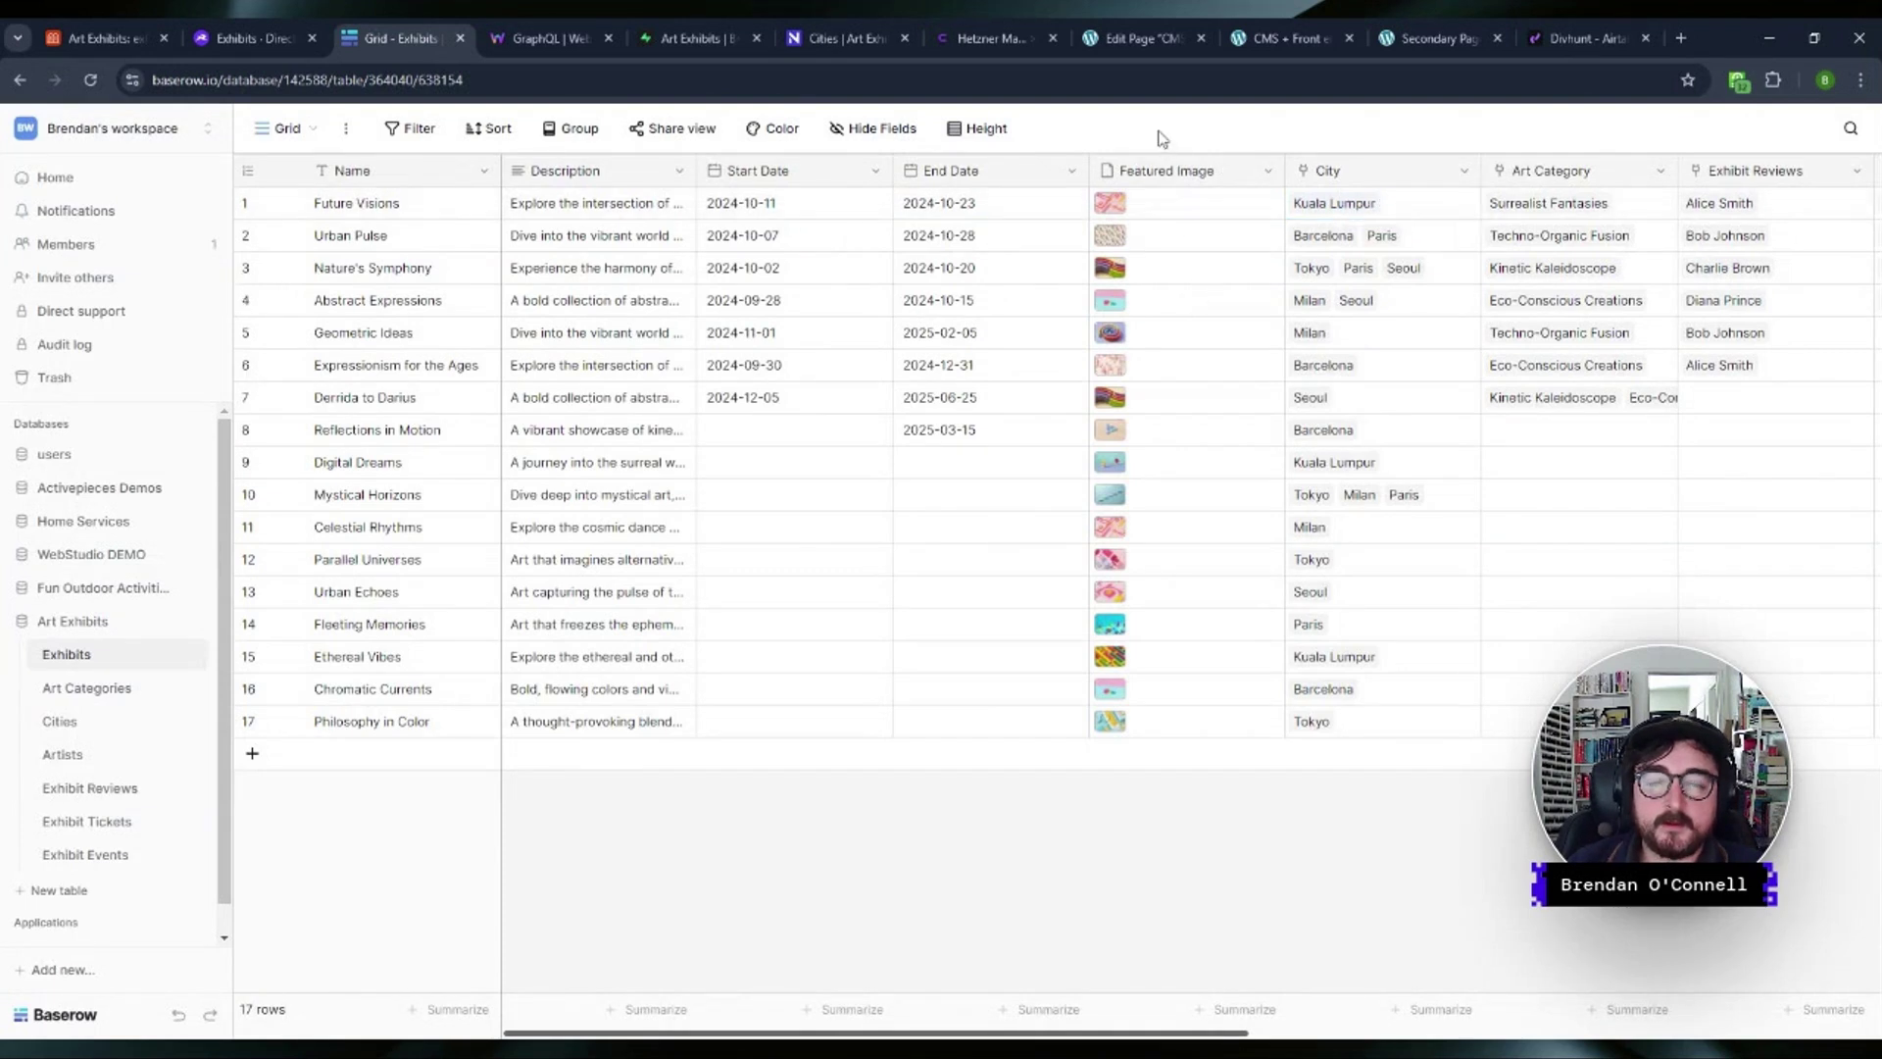
- Switch to Supabase's Art Exhibits Exhibits table and nudge the featured_image column width
left_click(689, 40)
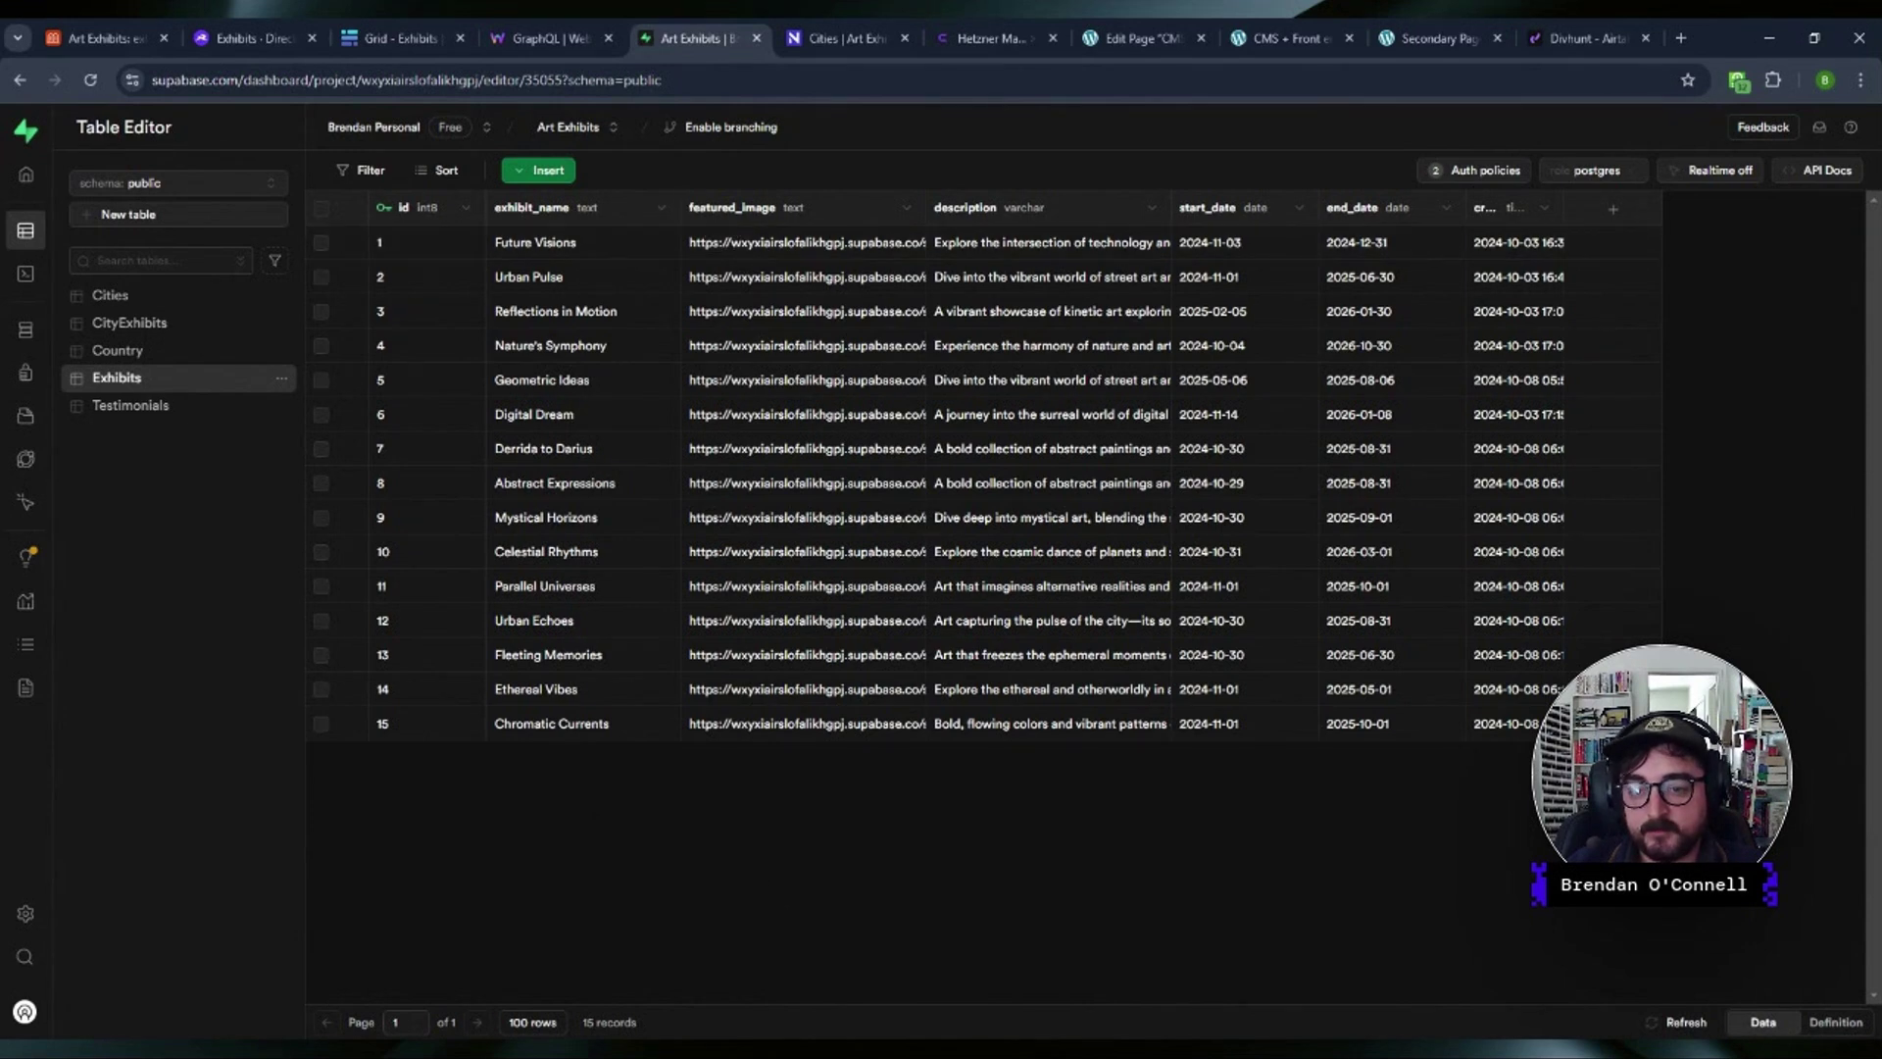
mouse_move(681, 207)
left_mouse_down()
mouse_move(774, 207)
mouse_move(678, 207)
left_mouse_up()
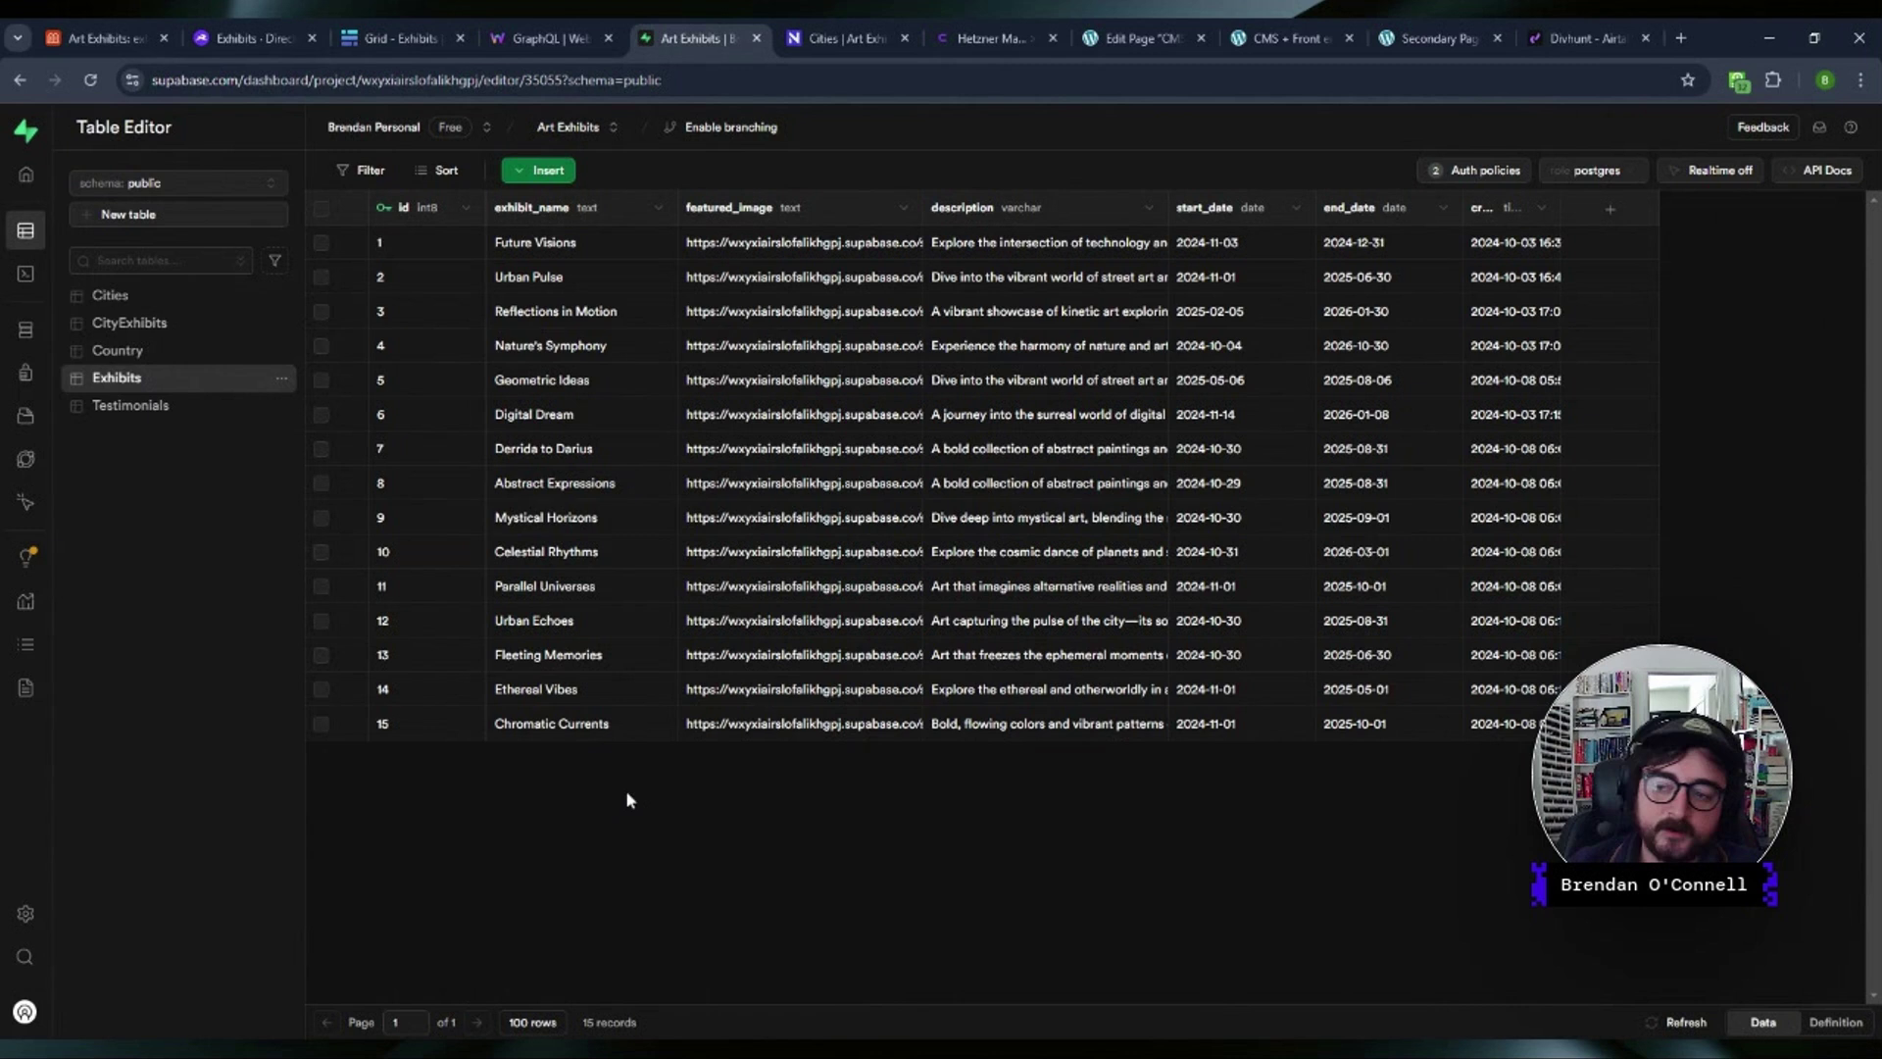
mouse_move(86, 335)
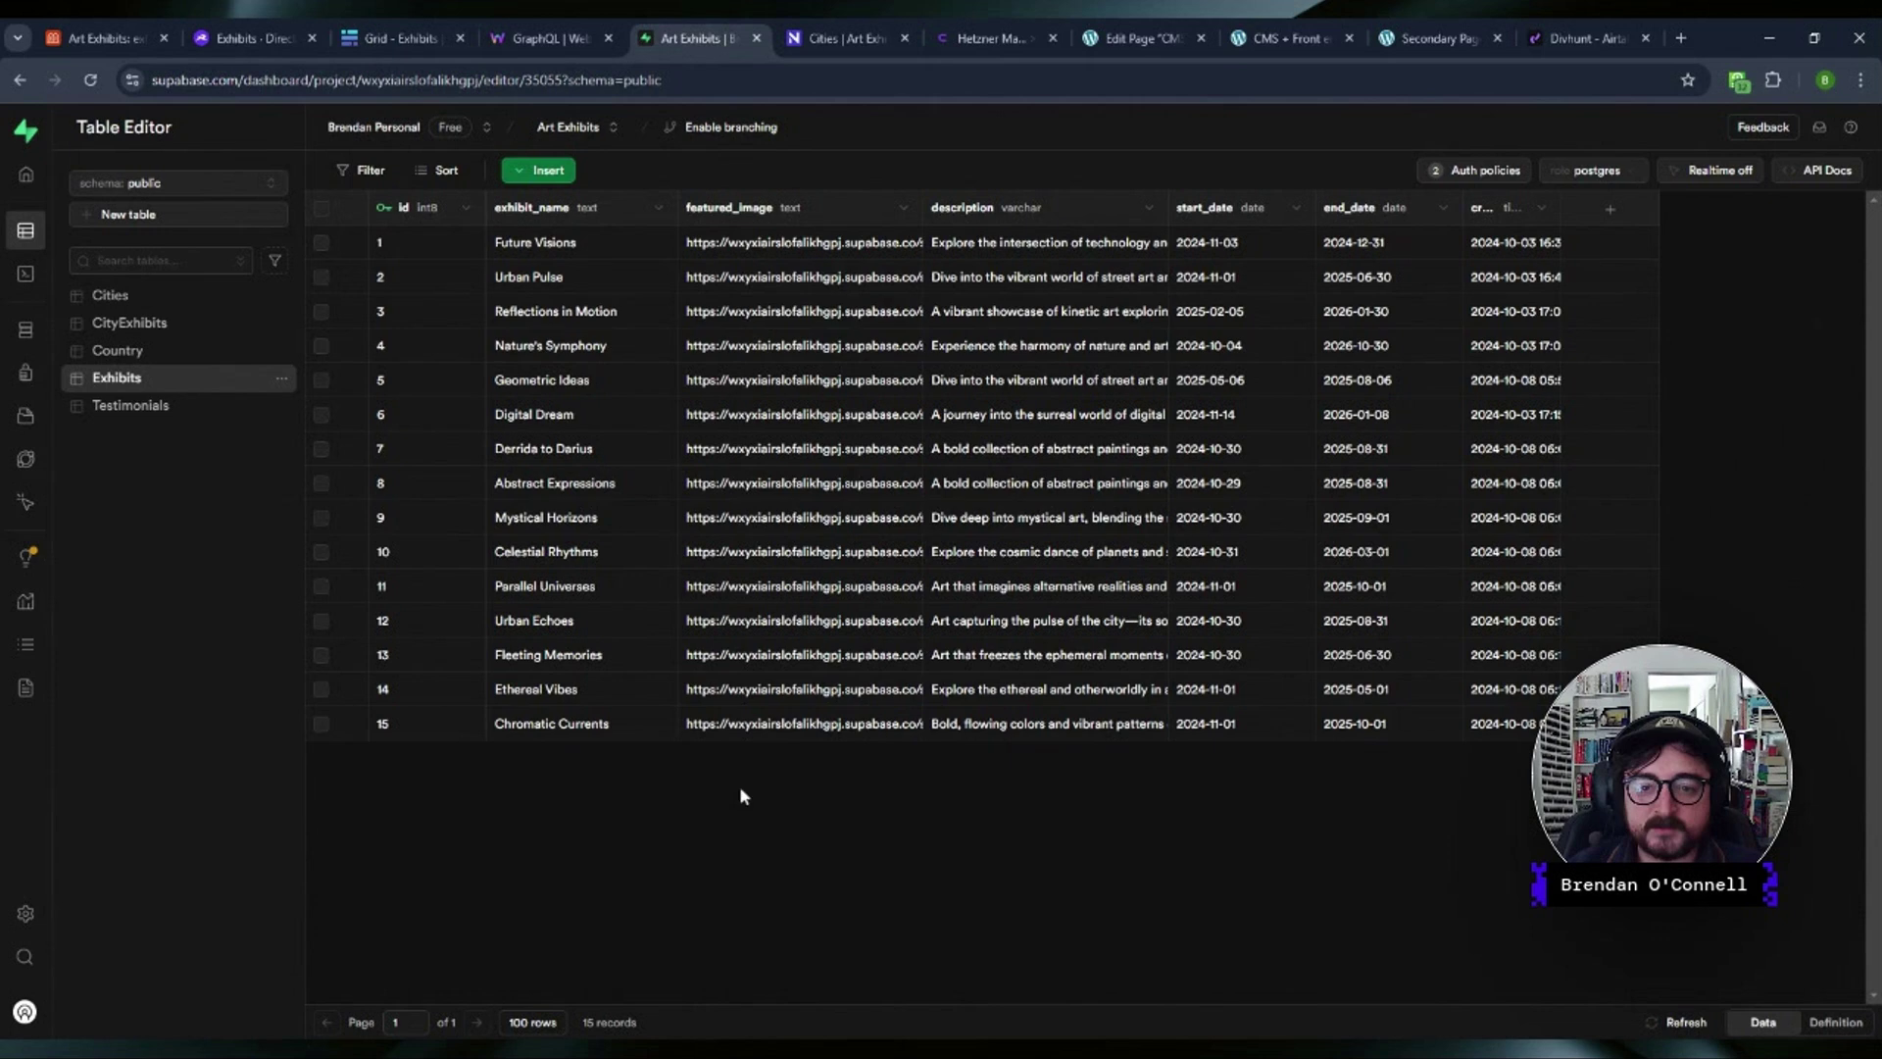
- Open NocoDB's Art Exhibits Exhibits table and peek at Derrida to Darius's city link list
left_click(830, 40)
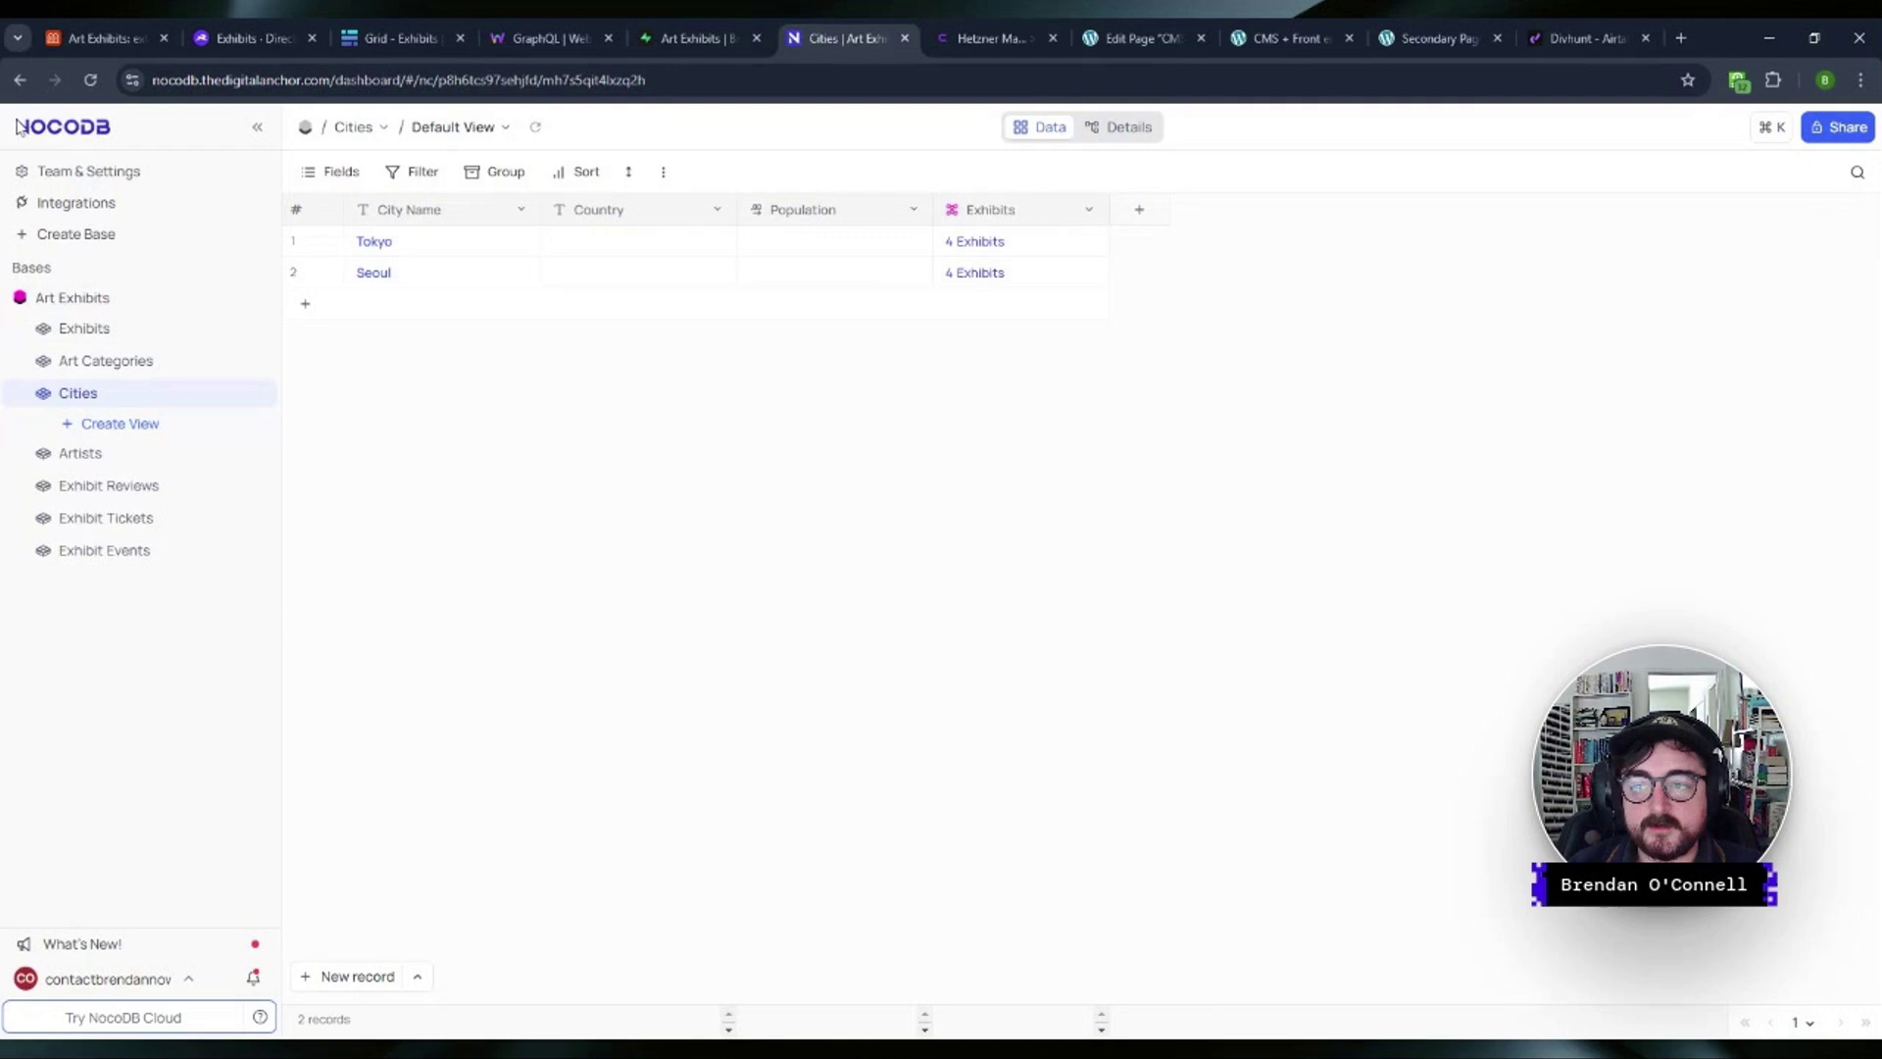
left_click(86, 299)
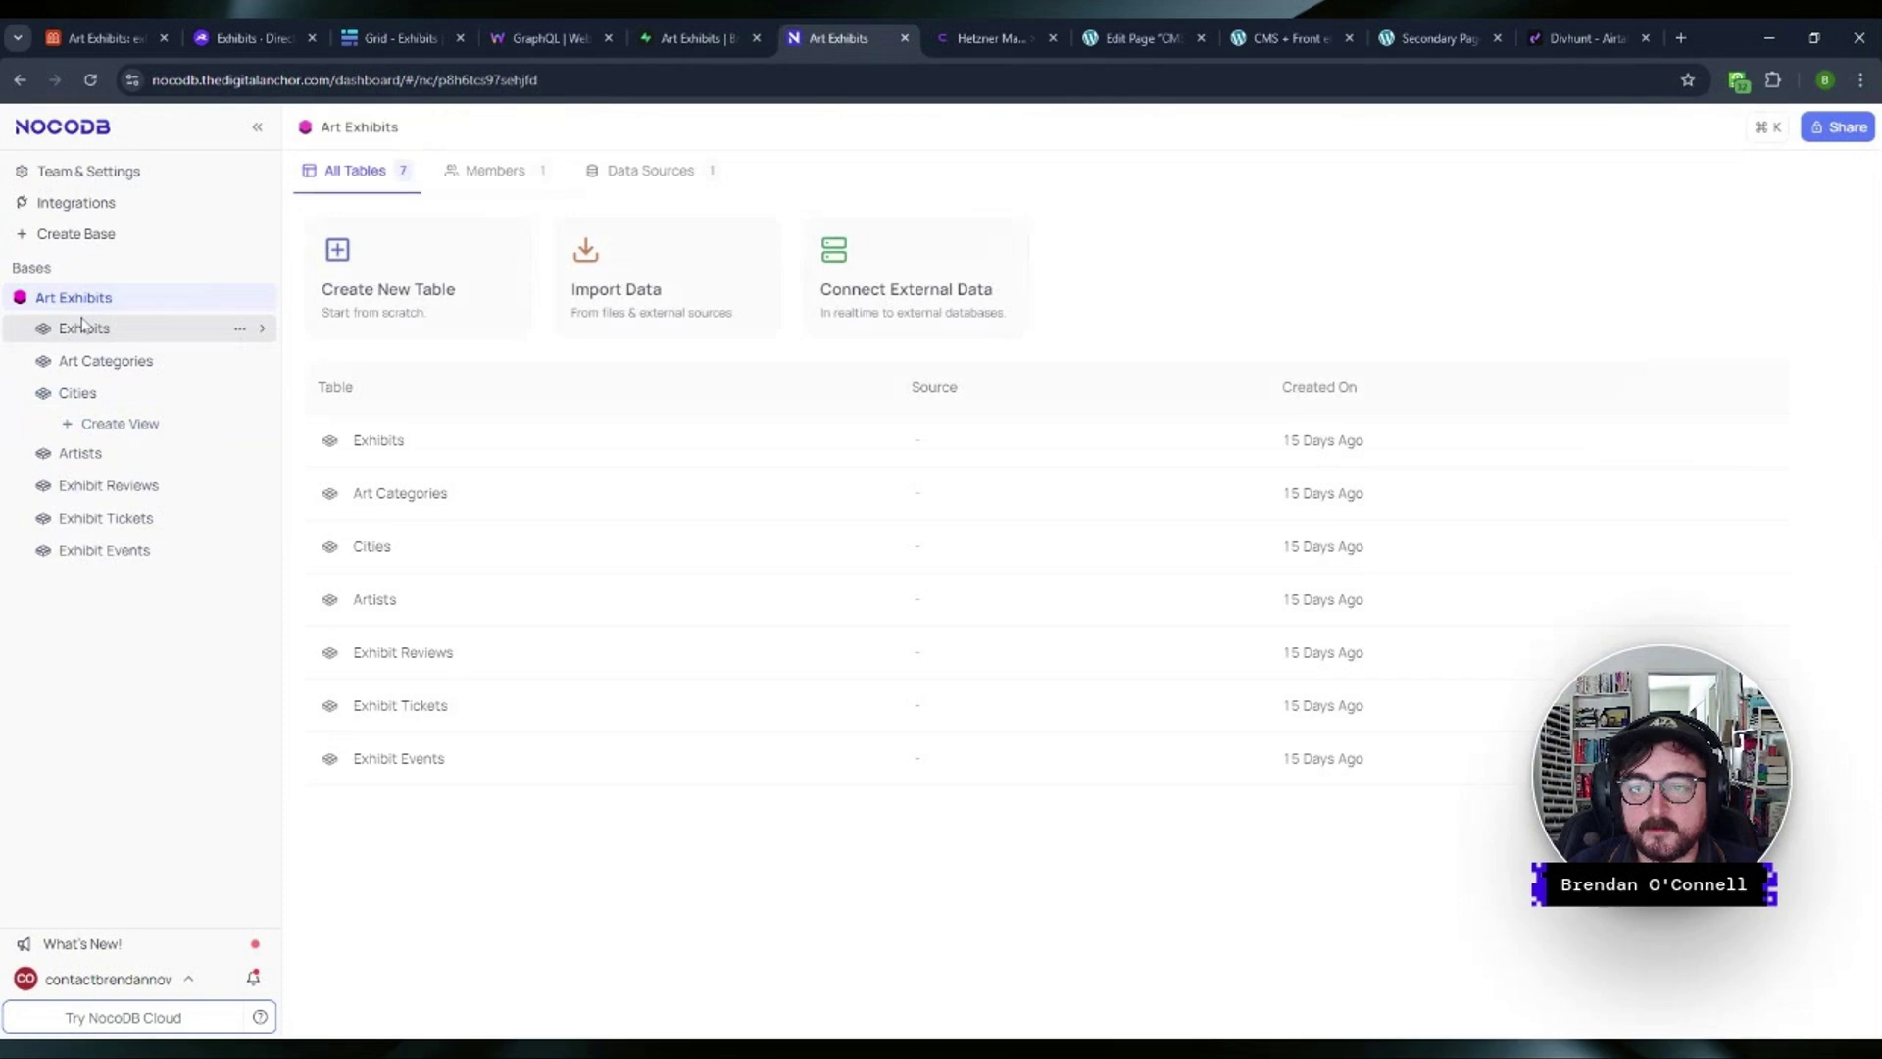
left_click(86, 328)
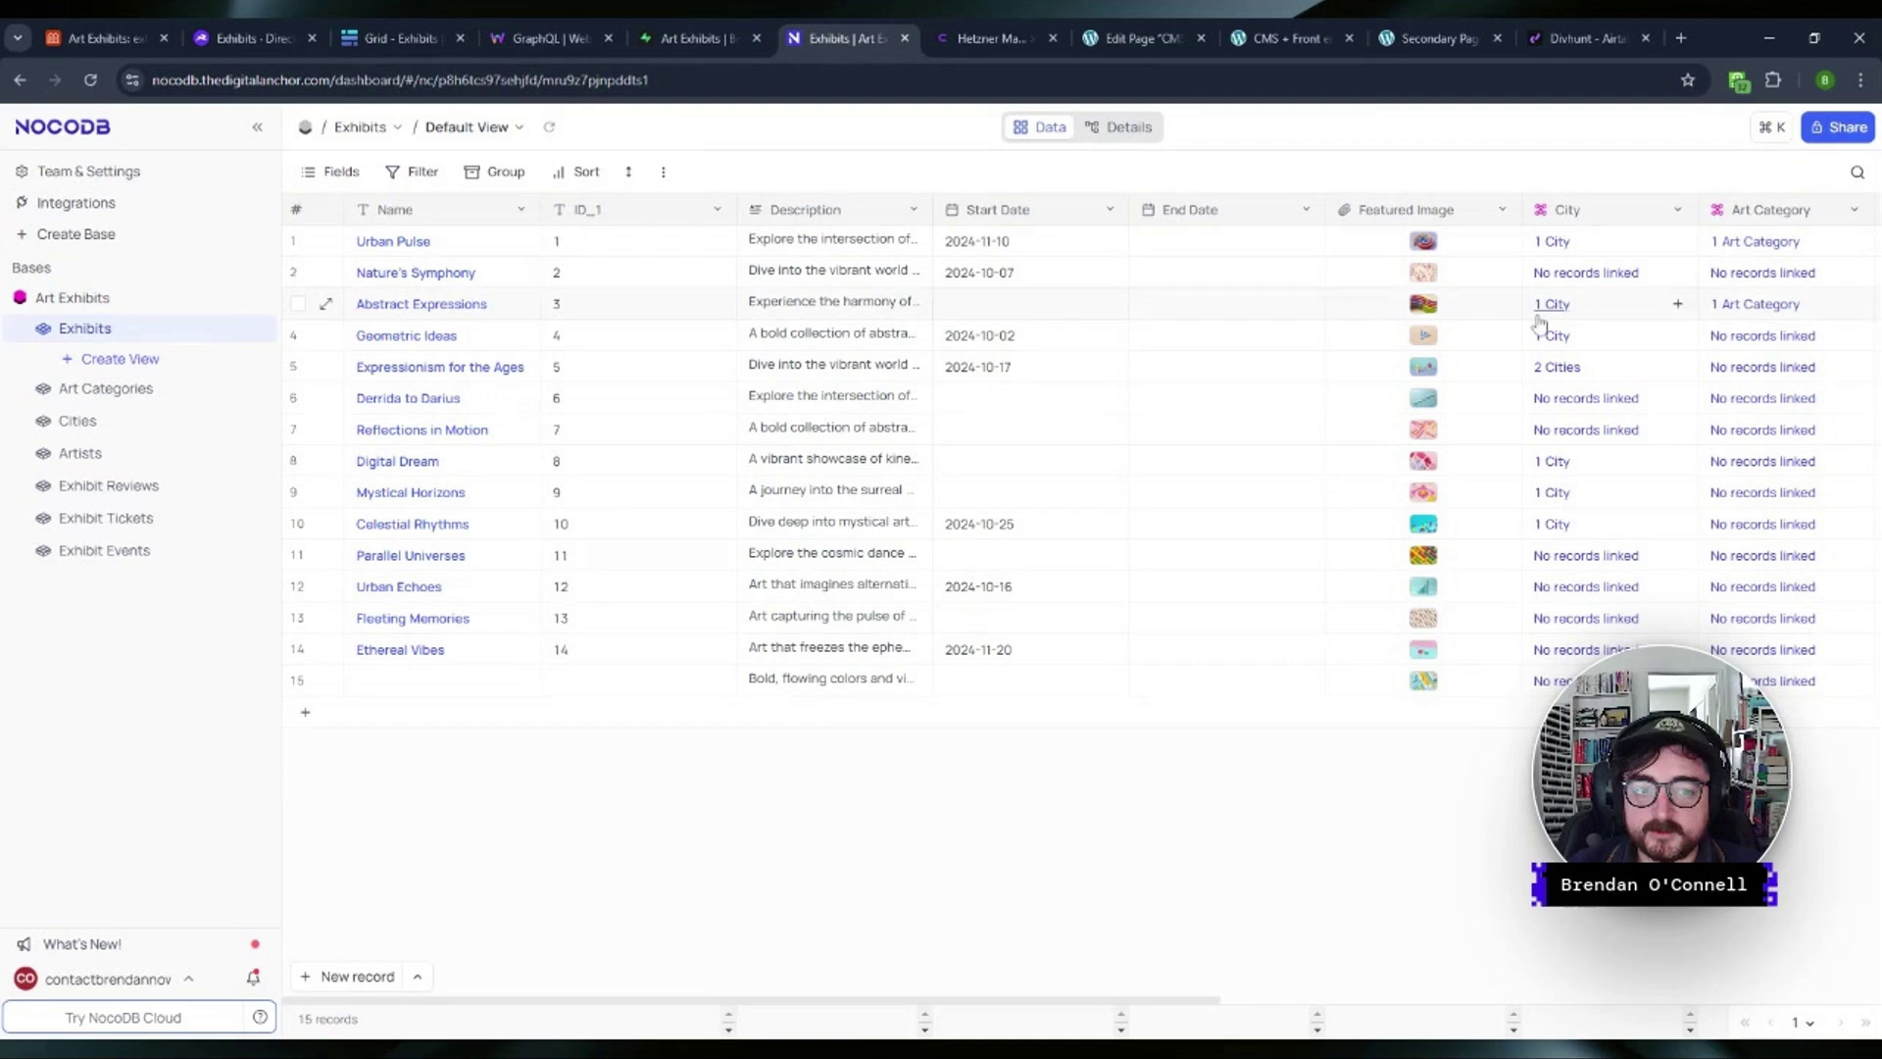
left_click(1674, 402)
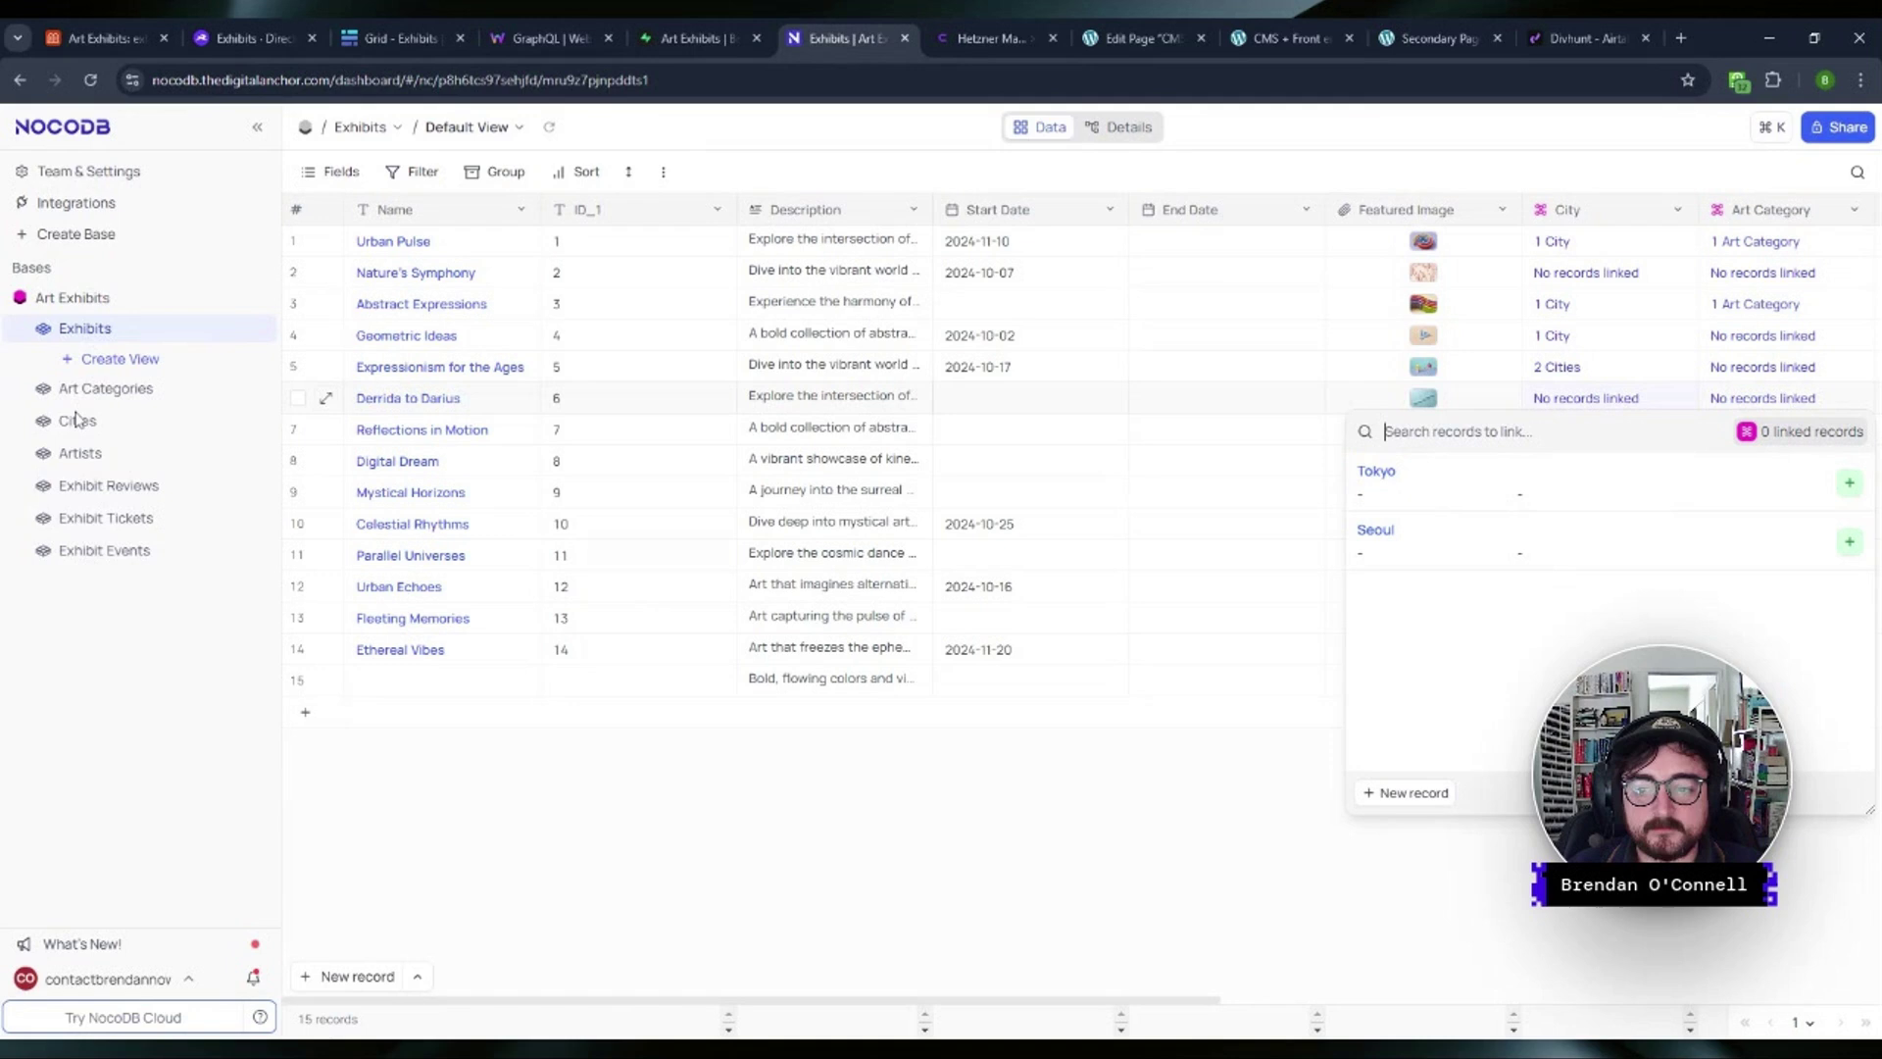
left_click(1557, 397)
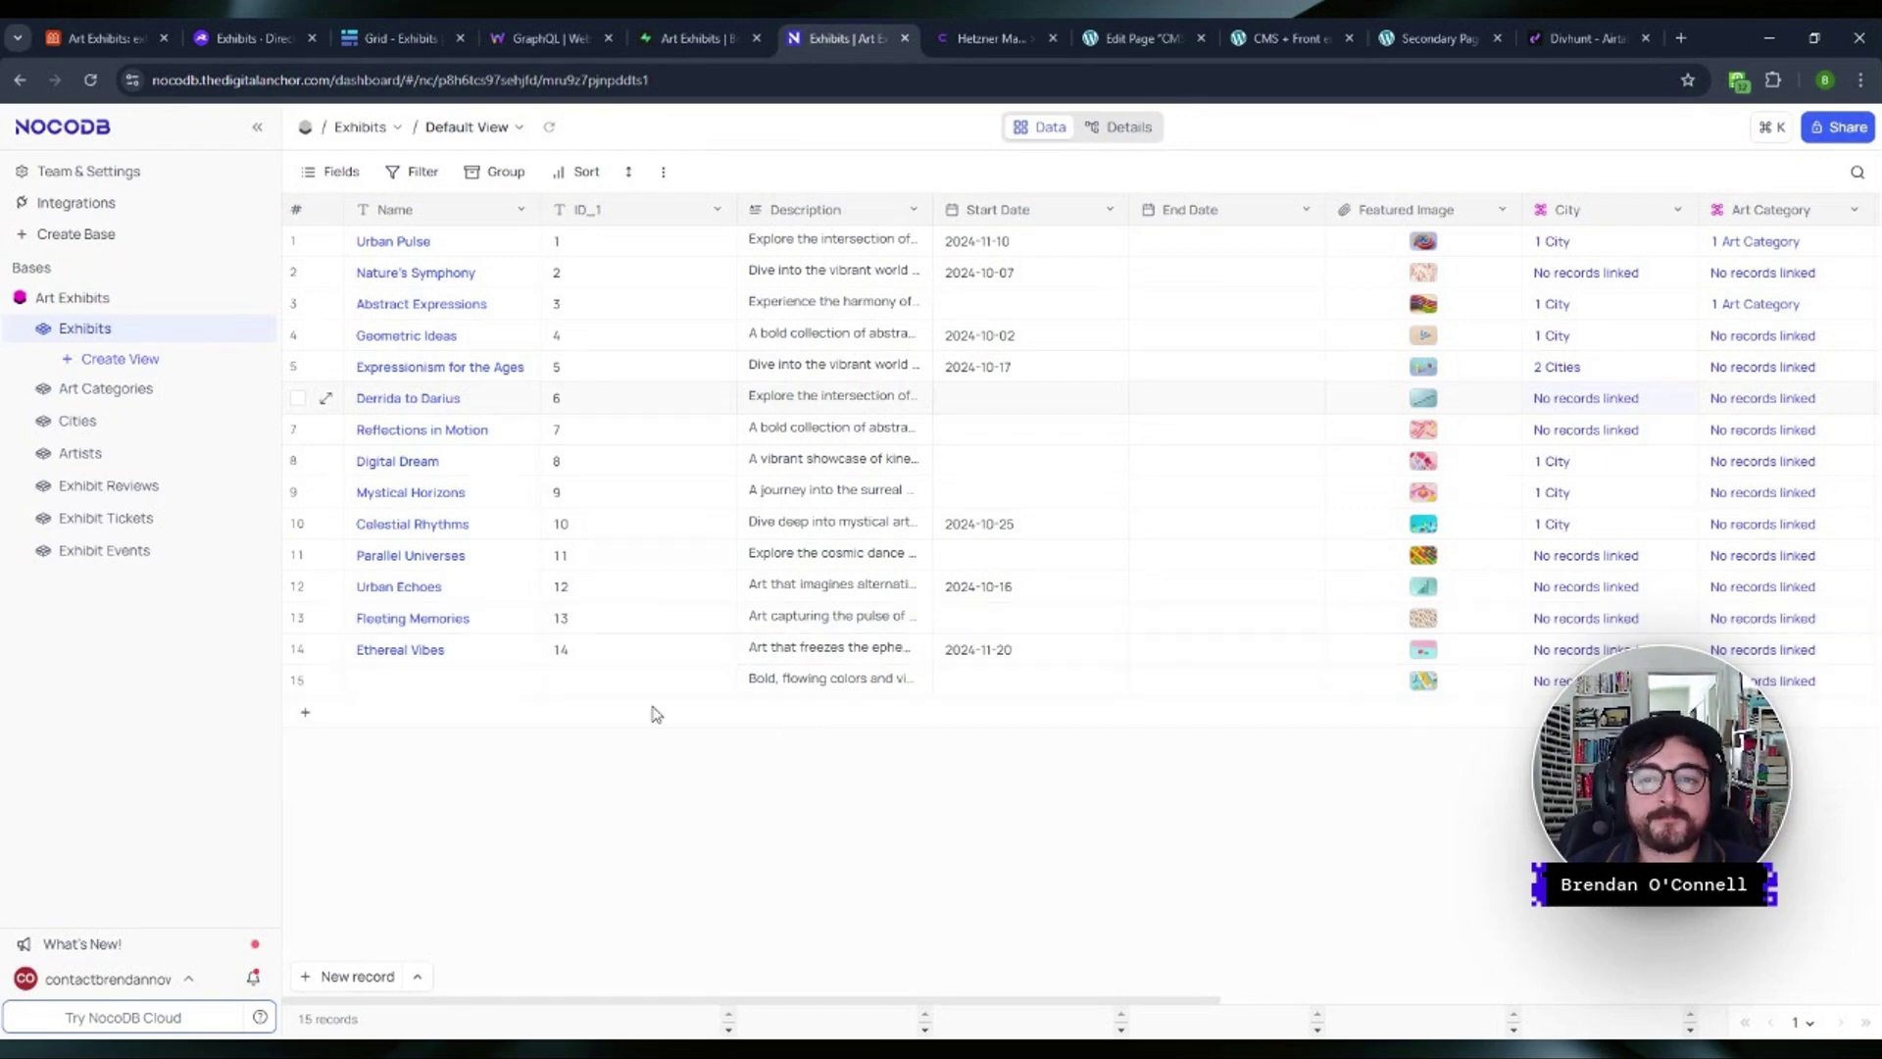
- Return to the WordPress notes, scroll down, and highlight the Strapi entry name
left_click(1266, 20)
scroll(926, 588, "down", 1)
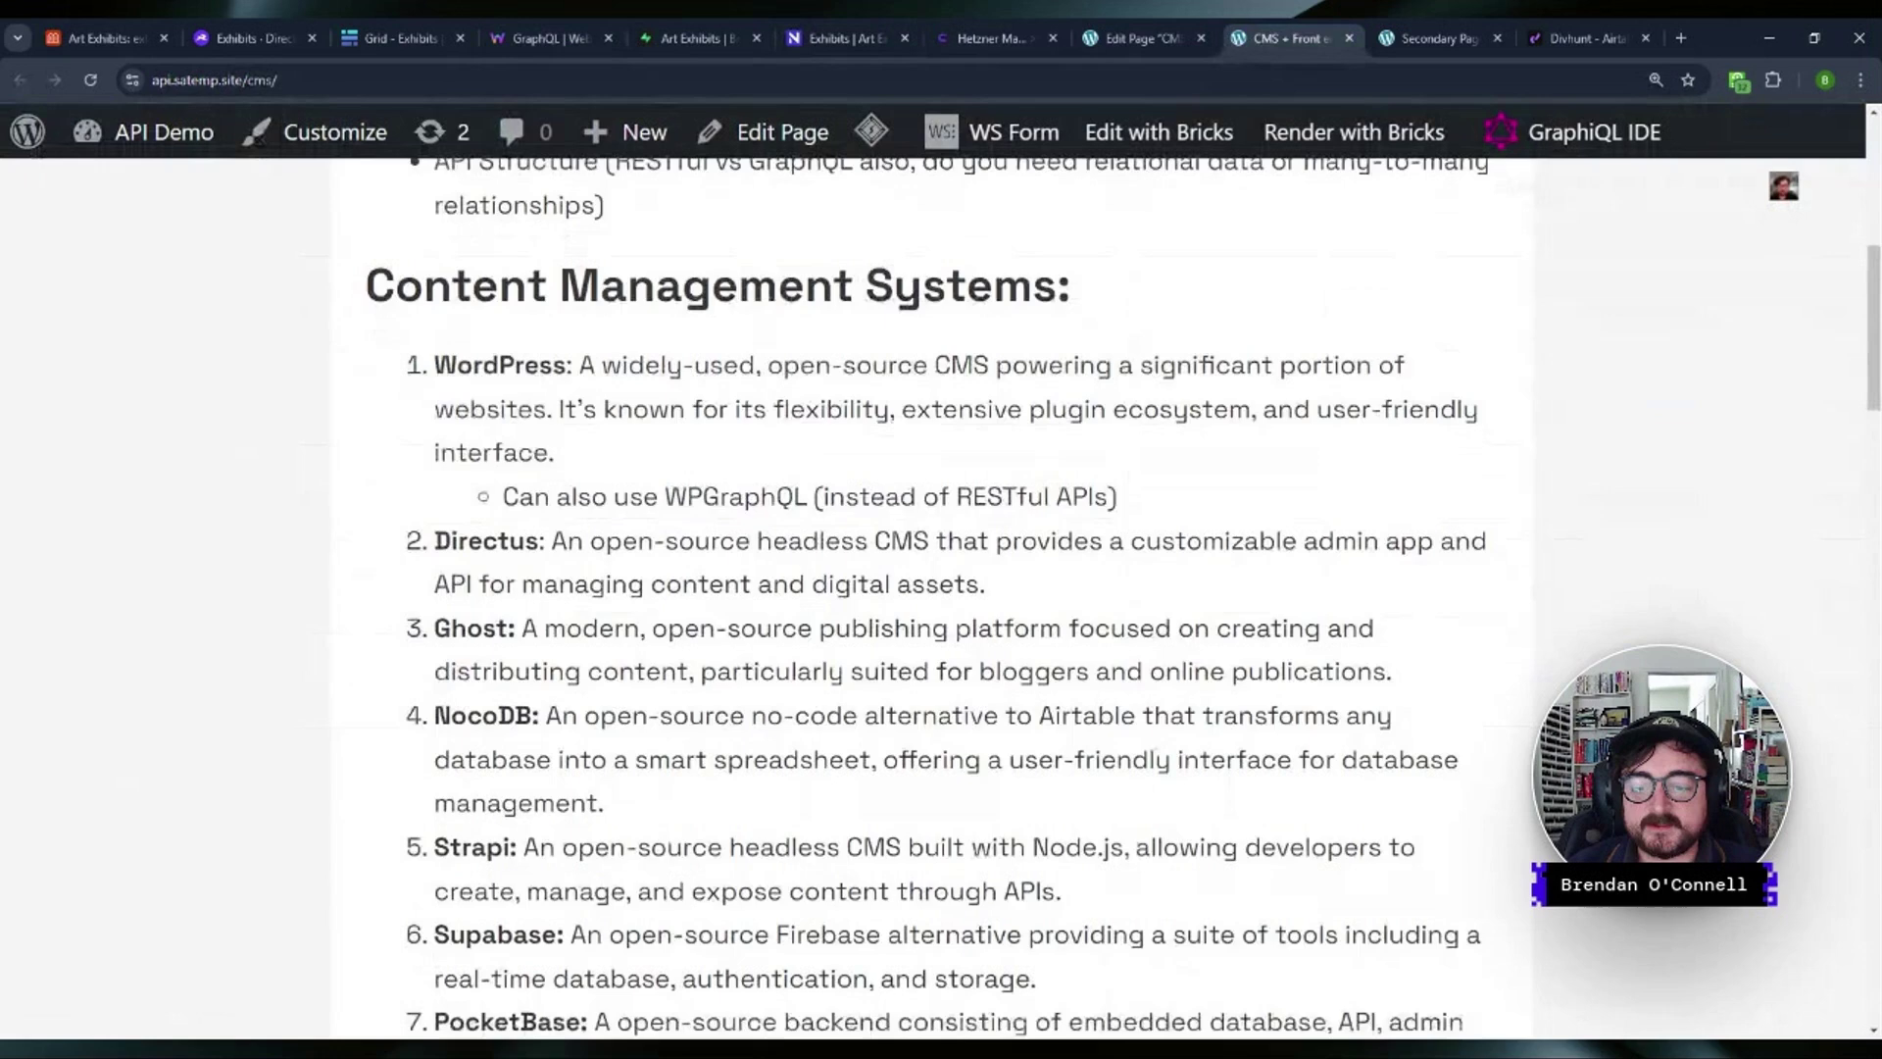
scroll(927, 588, "down", 2)
left_click_drag(512, 672, 433, 672)
left_click(432, 672)
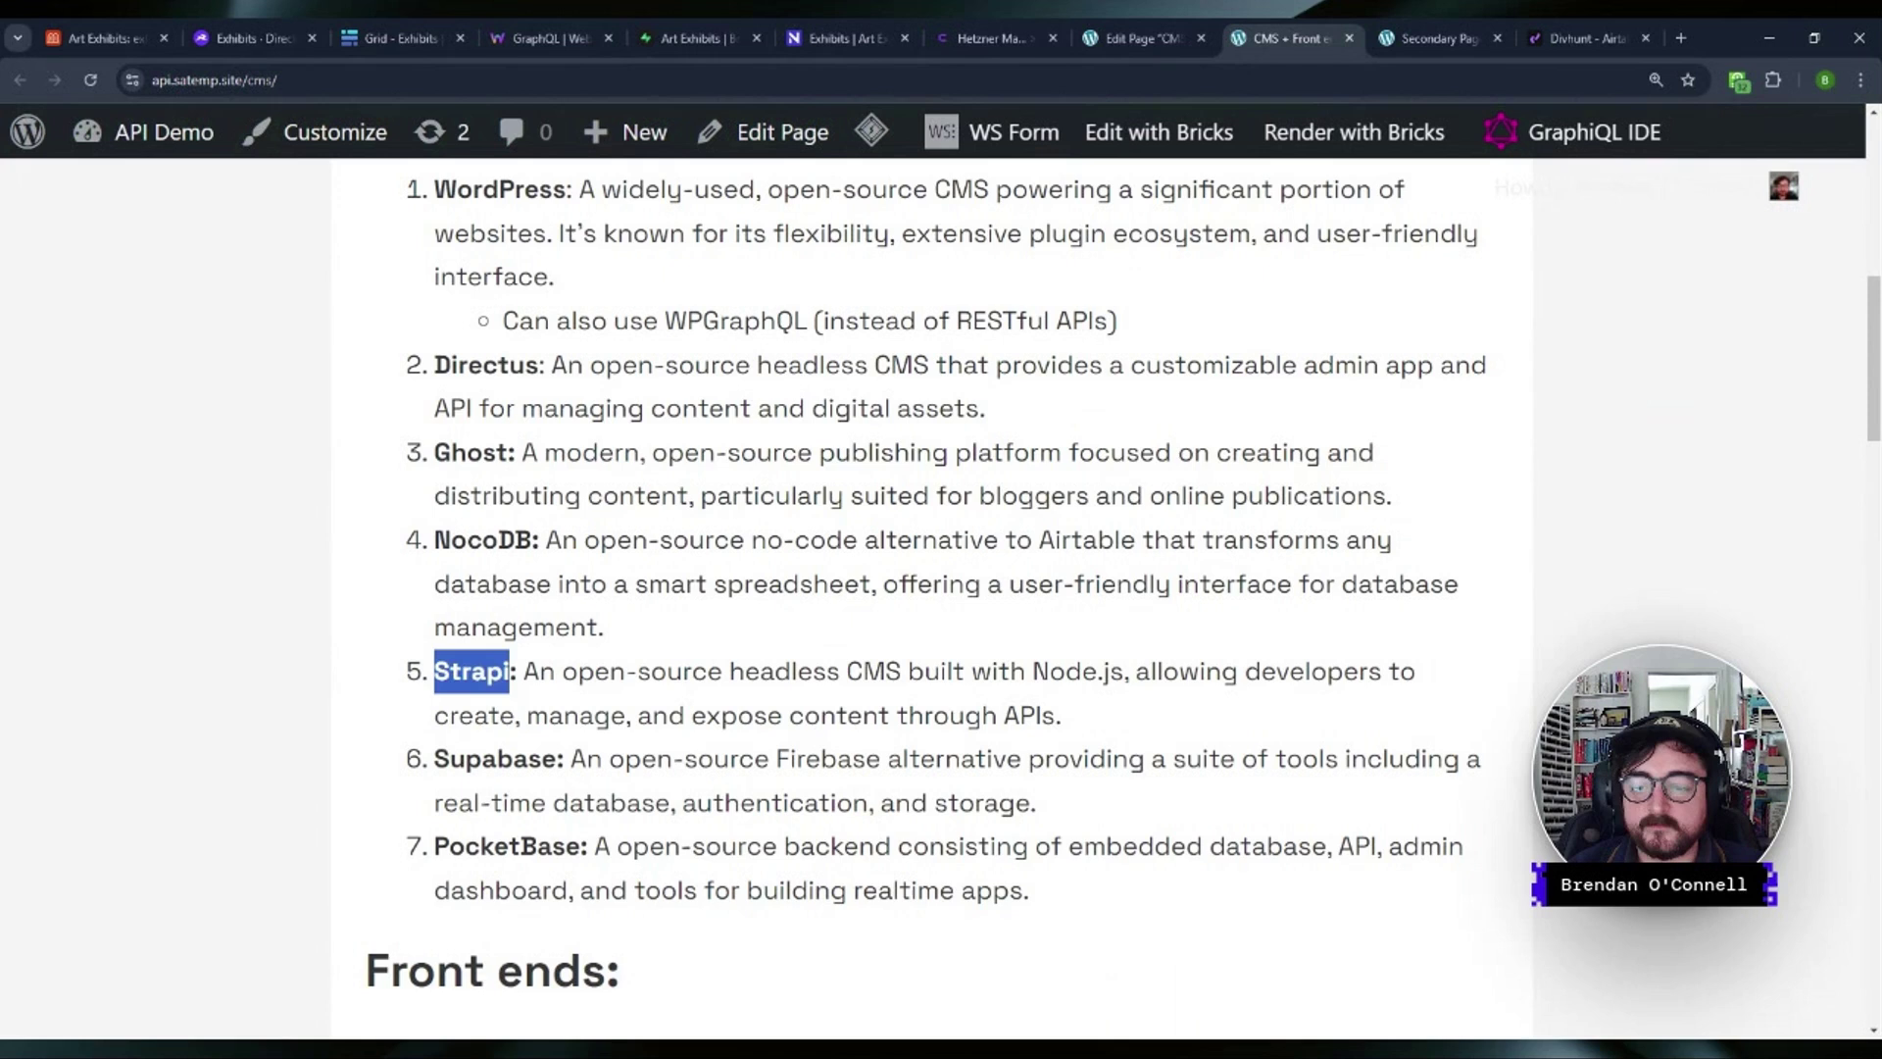
left_click(433, 671)
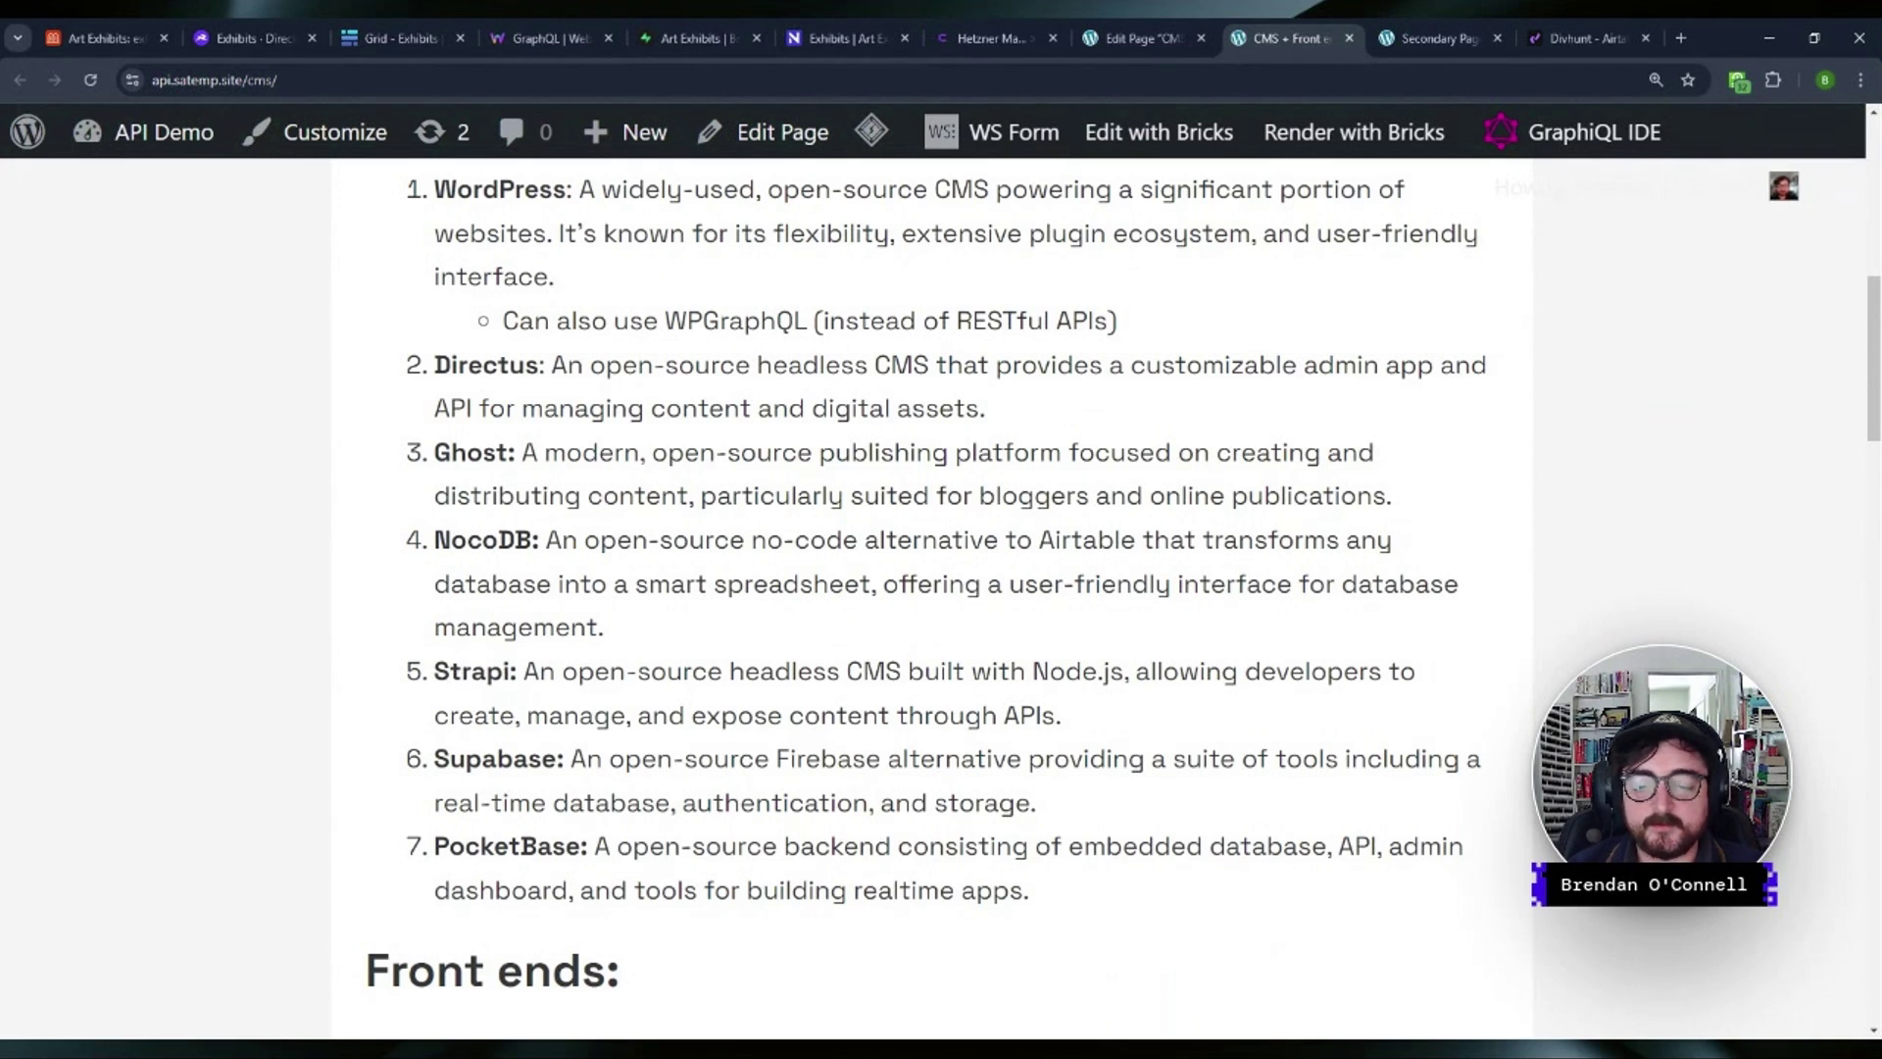
- Highlight the PocketBase and Supabase entry names in the CMS list, then clear the highlight
left_click_drag(580, 846, 424, 853)
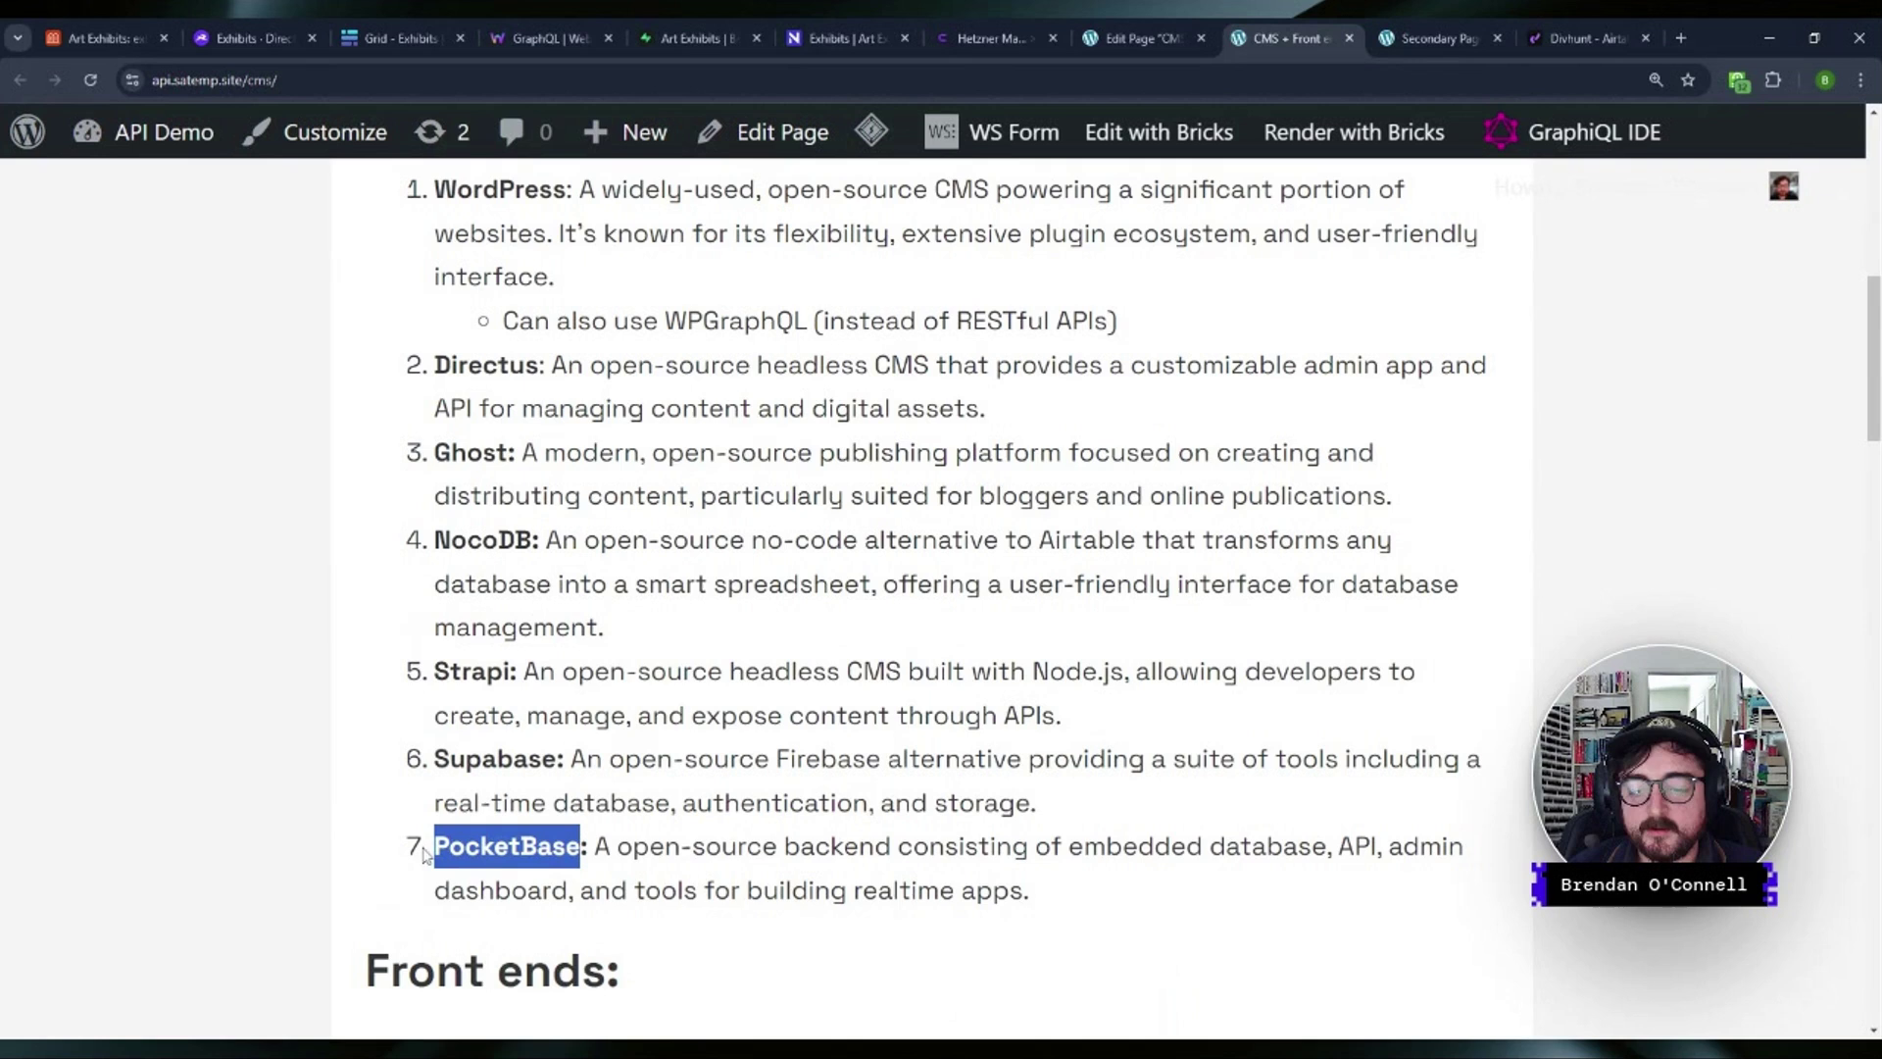
left_click(425, 853)
left_click_drag(580, 846, 428, 849)
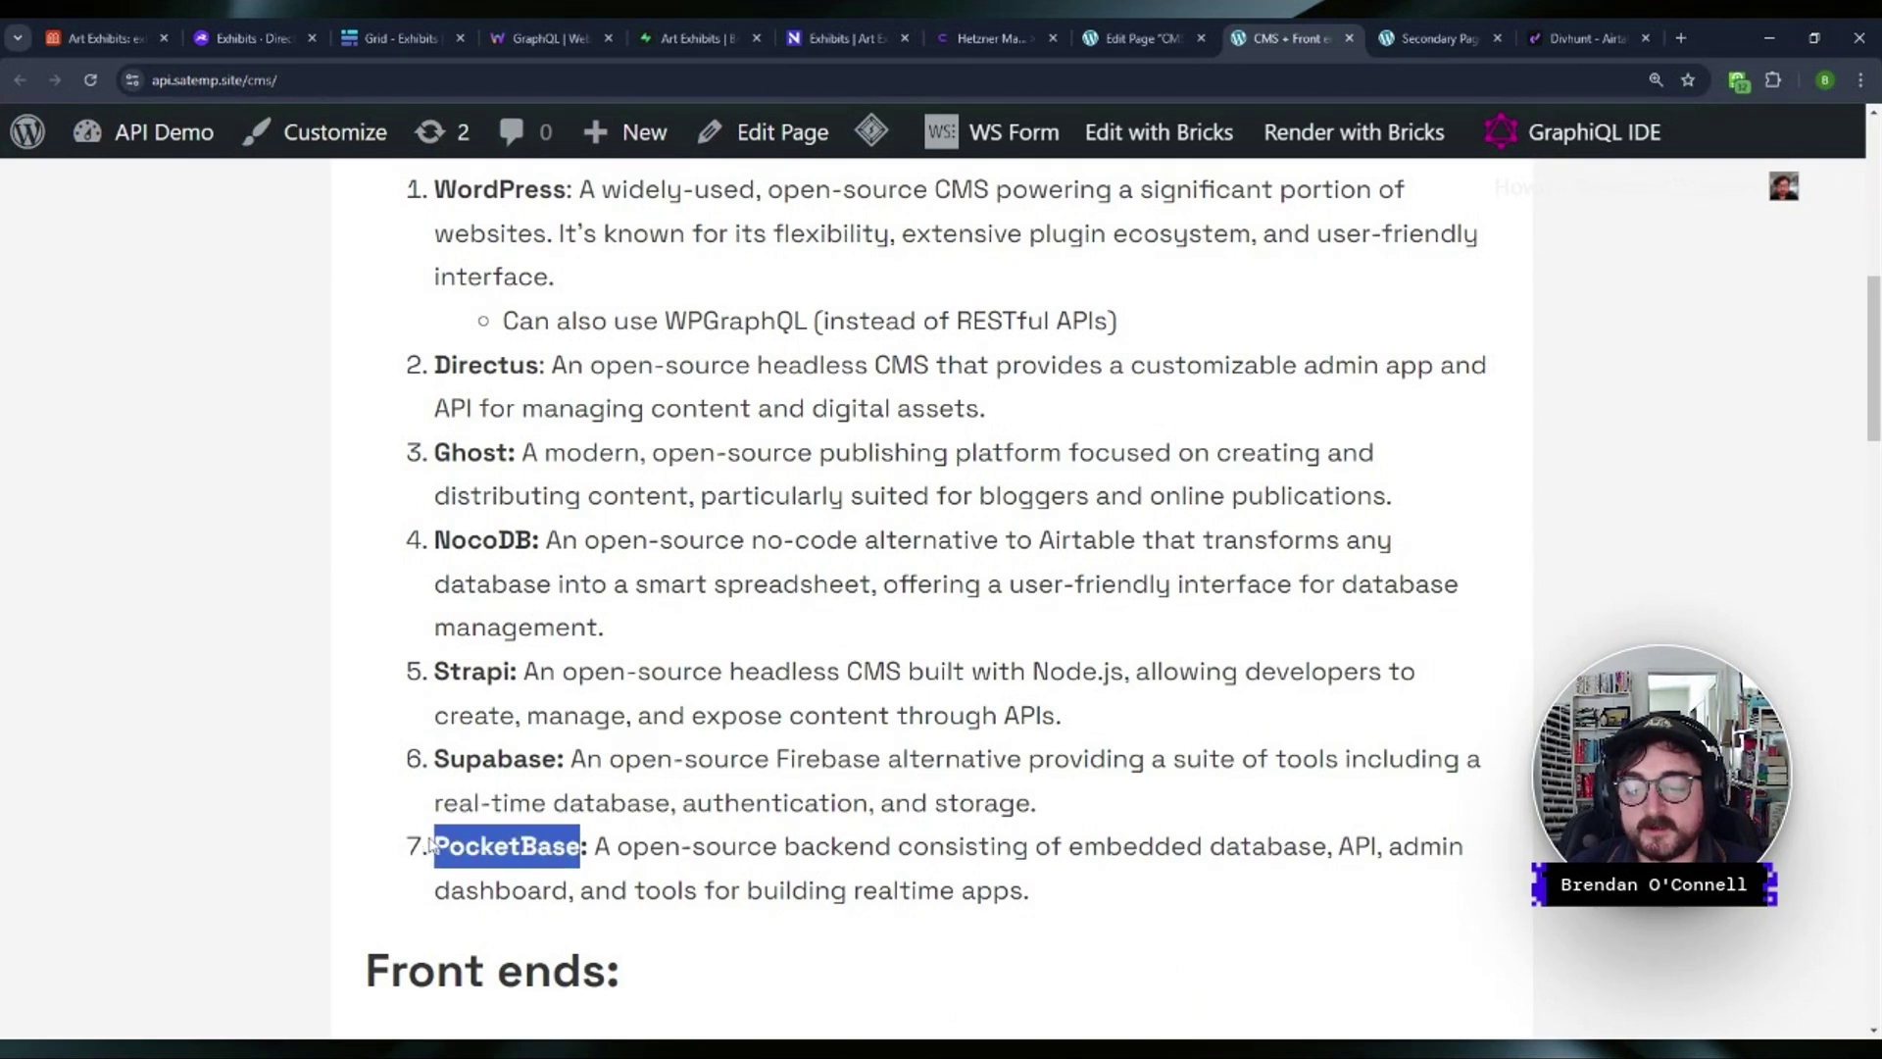
left_click_drag(559, 759, 428, 761)
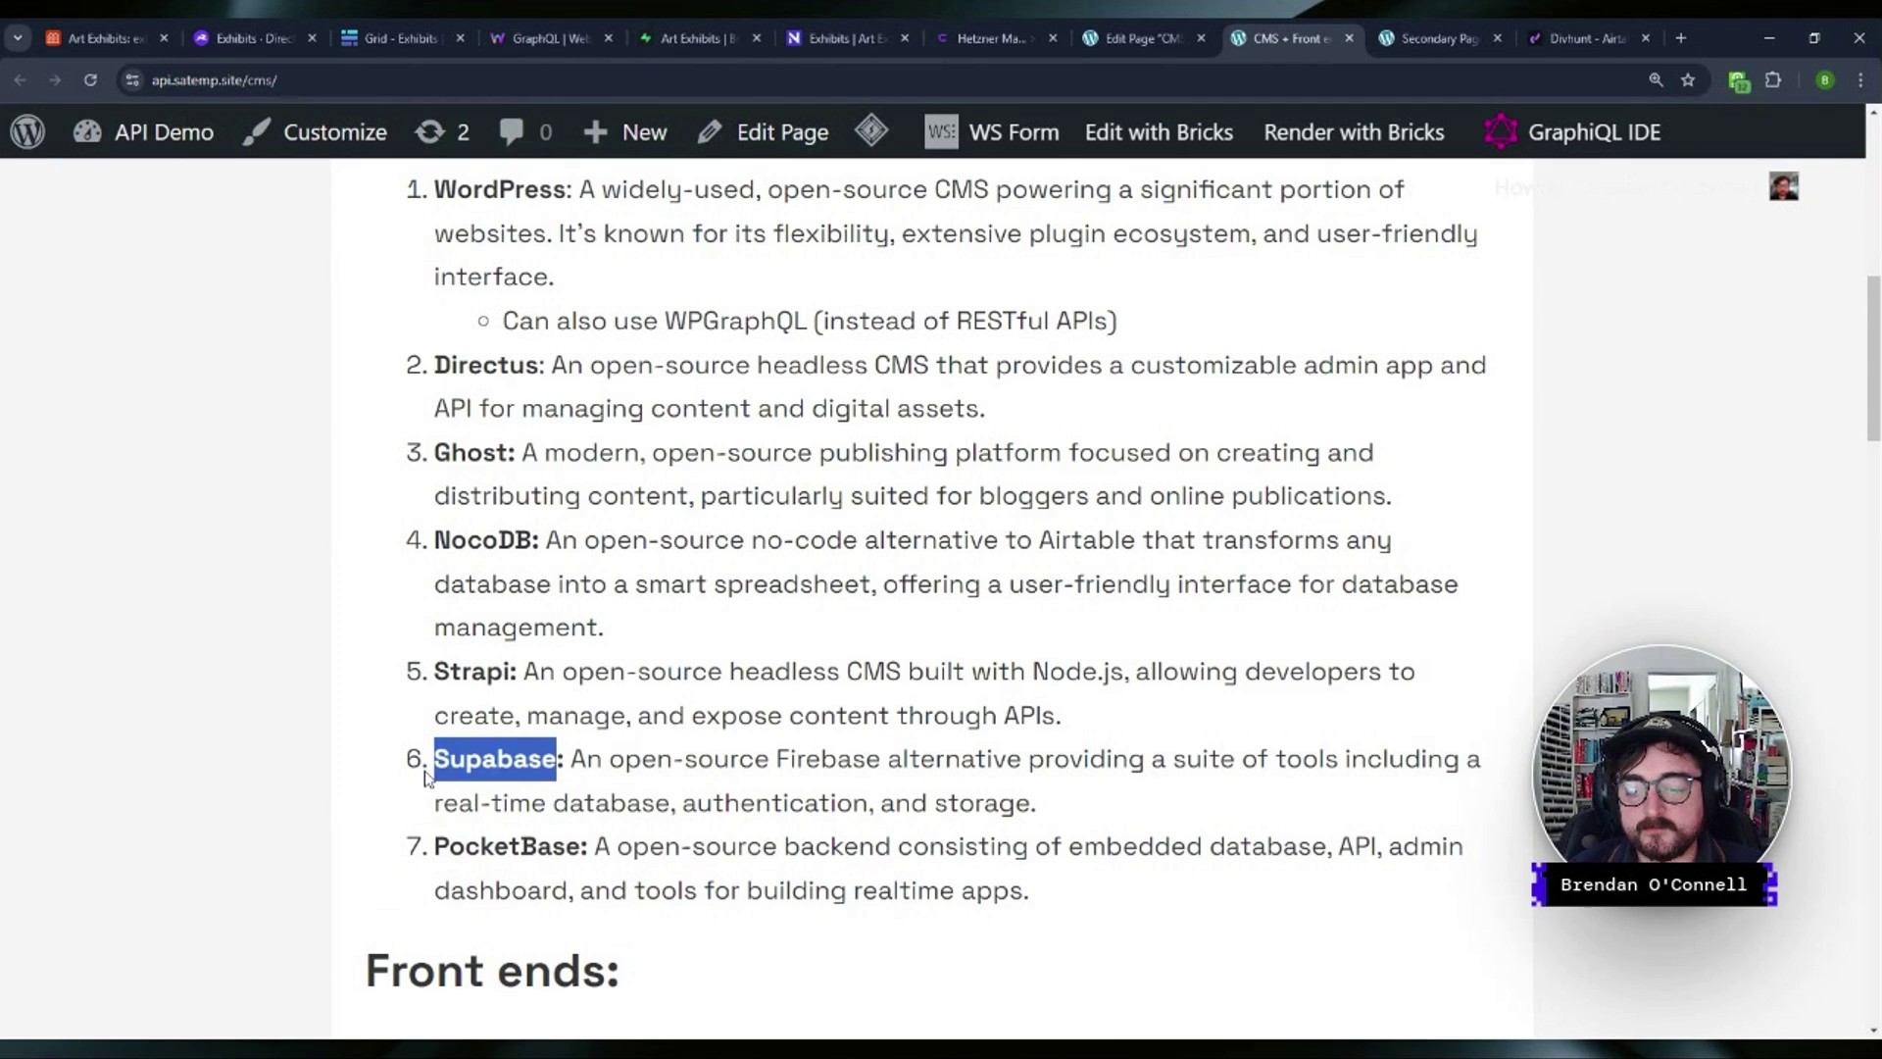
left_click(428, 761)
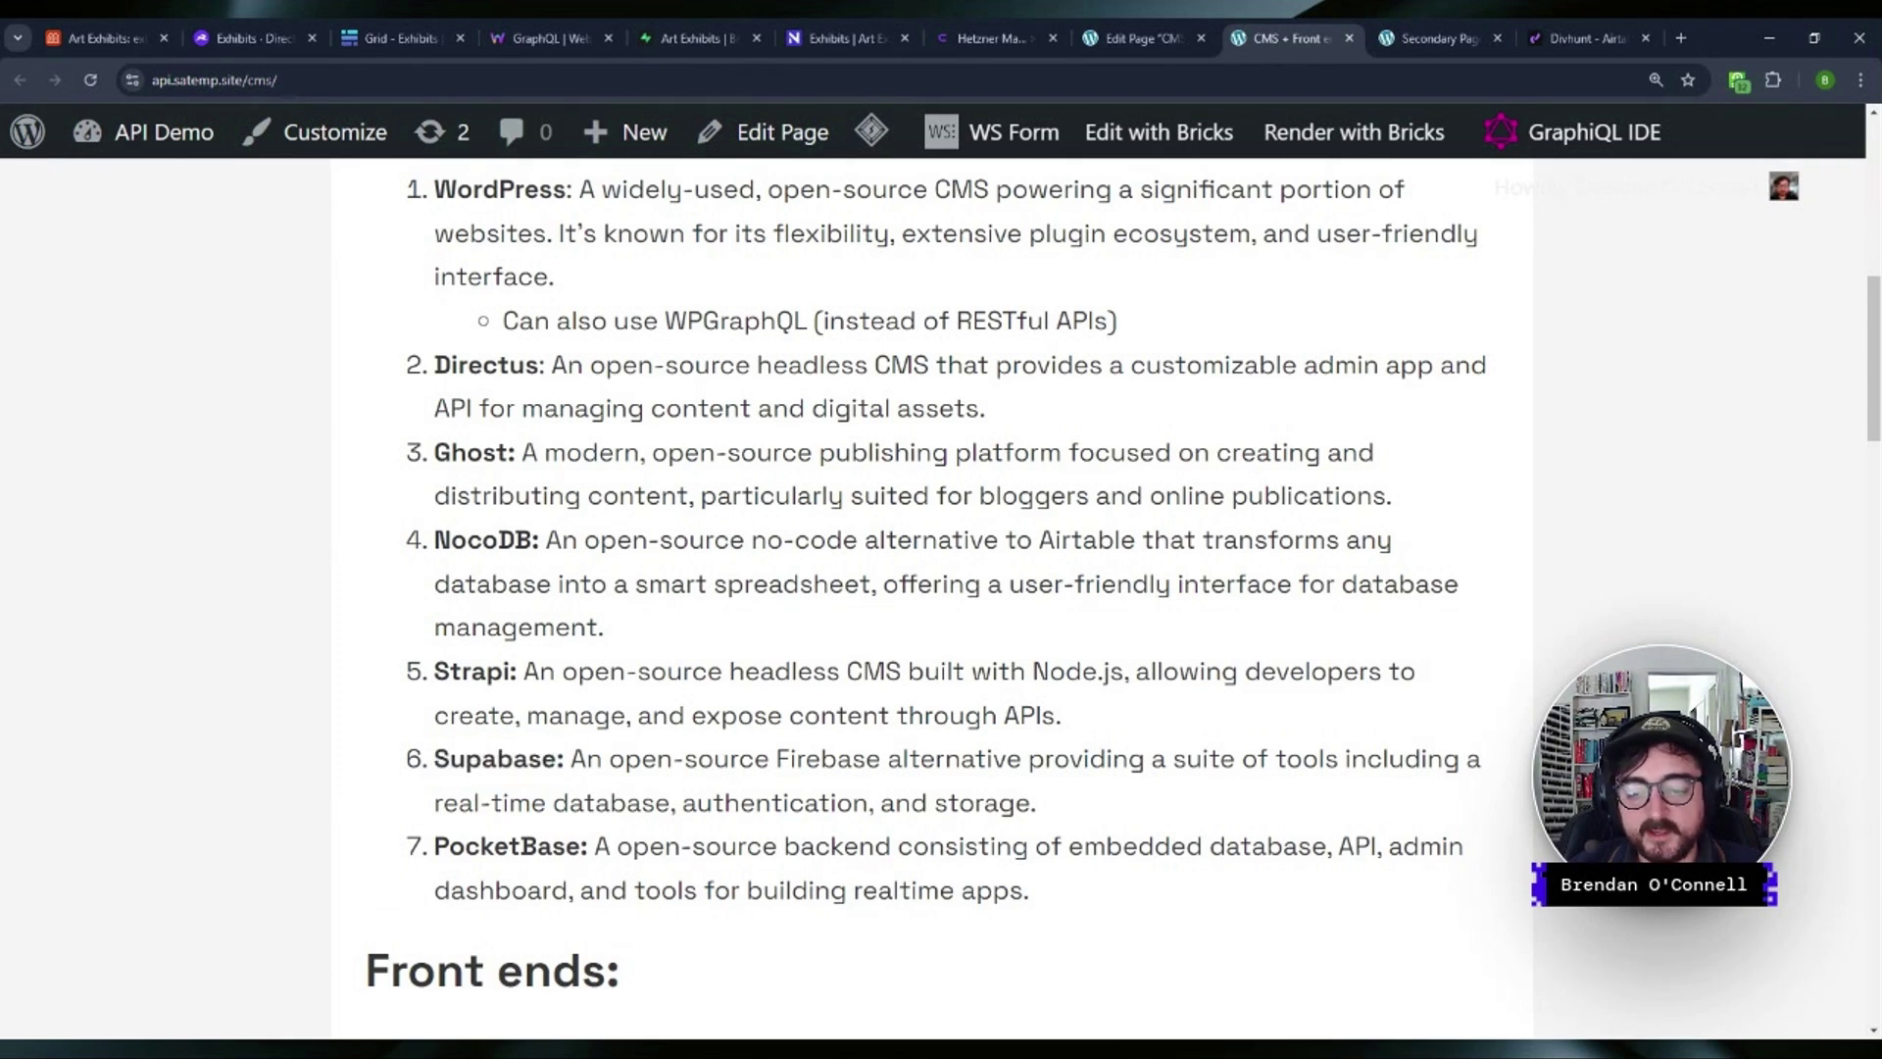
left_click_drag(581, 847, 431, 849)
left_click(429, 849)
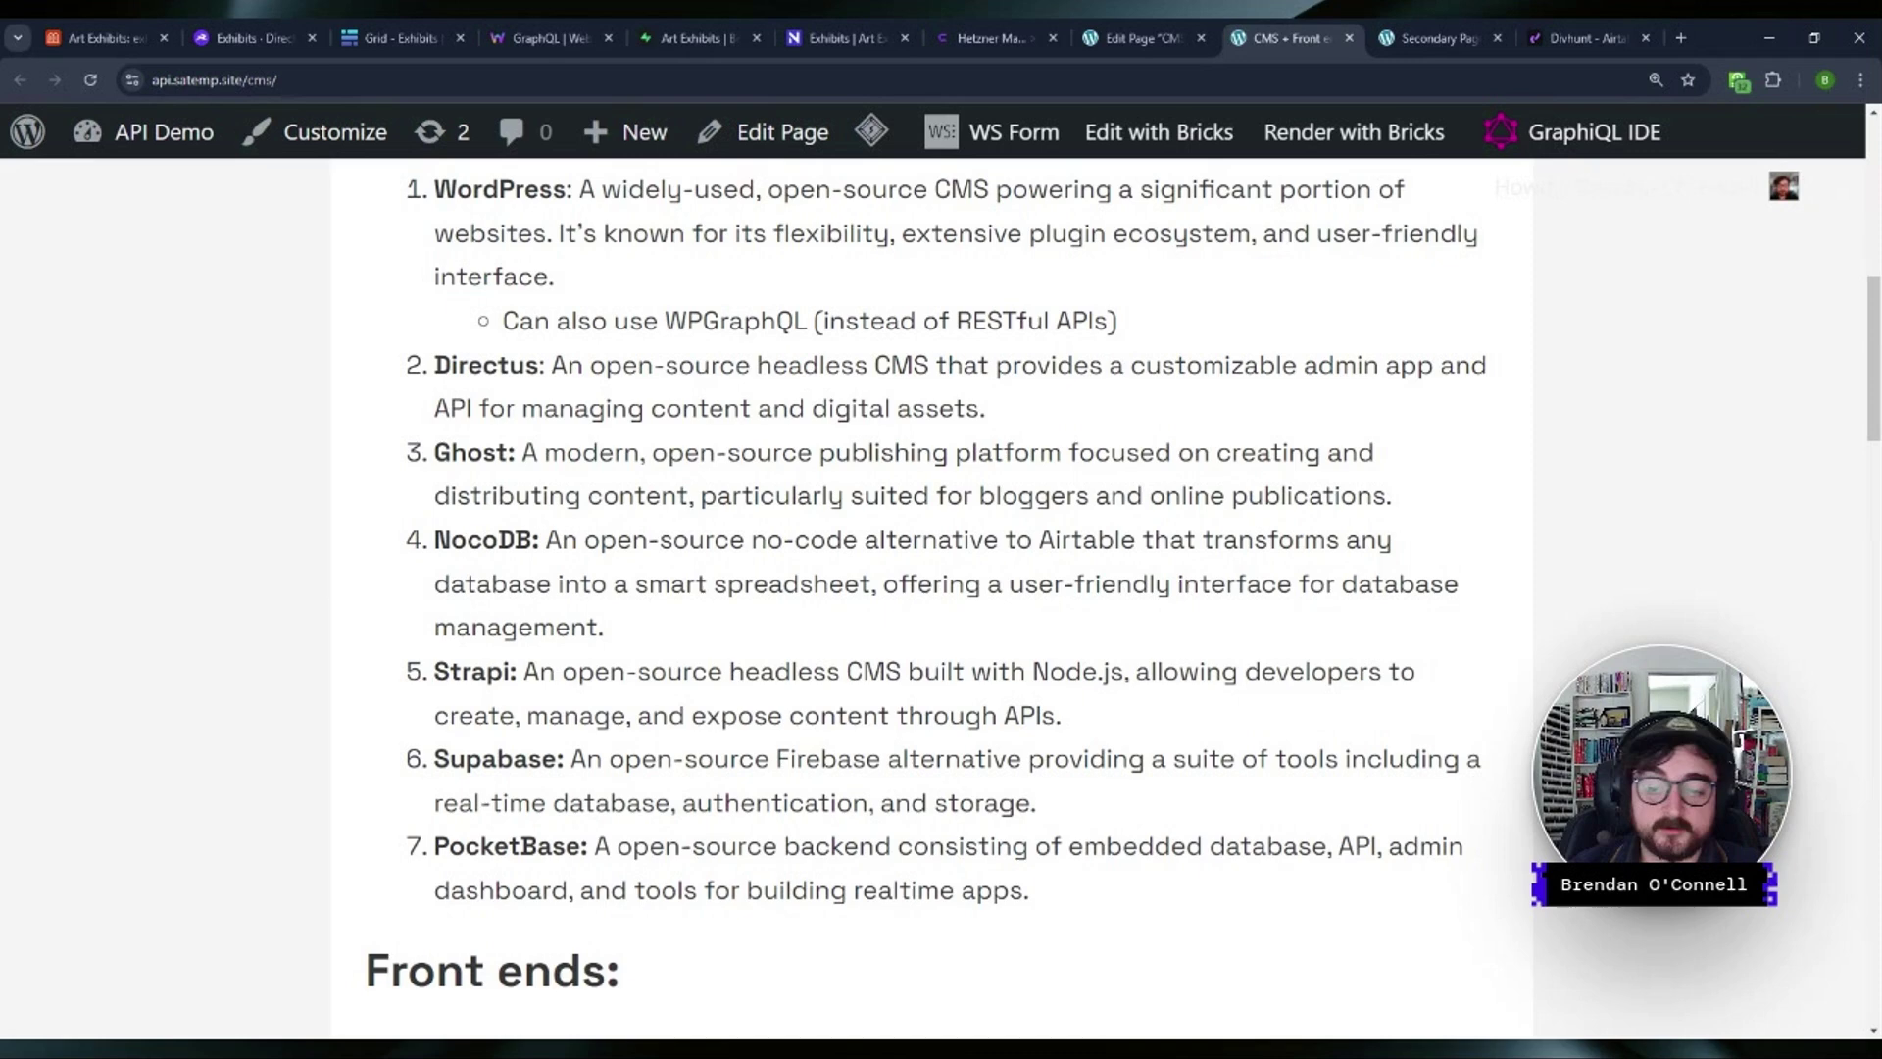
- Switch to Coolify, go to Projects, and open the CMS project's production environment
left_click(1000, 35)
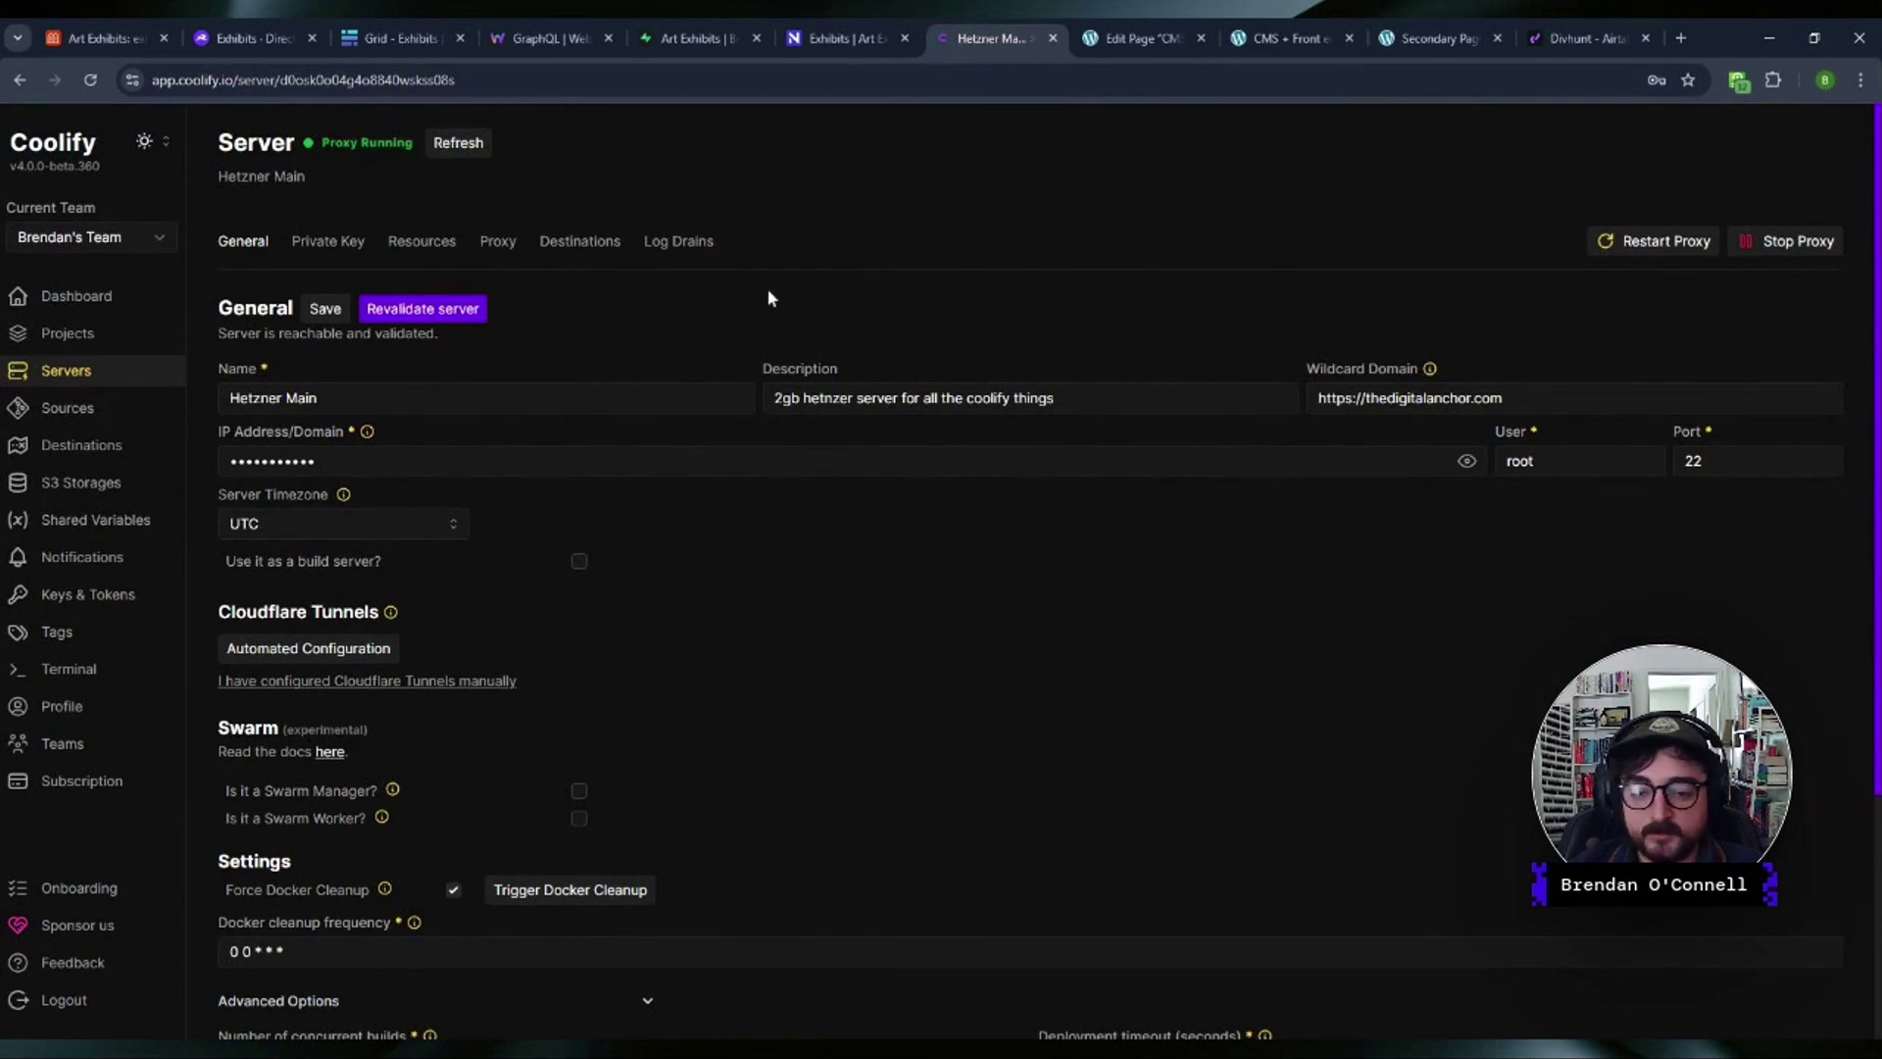
left_click(78, 335)
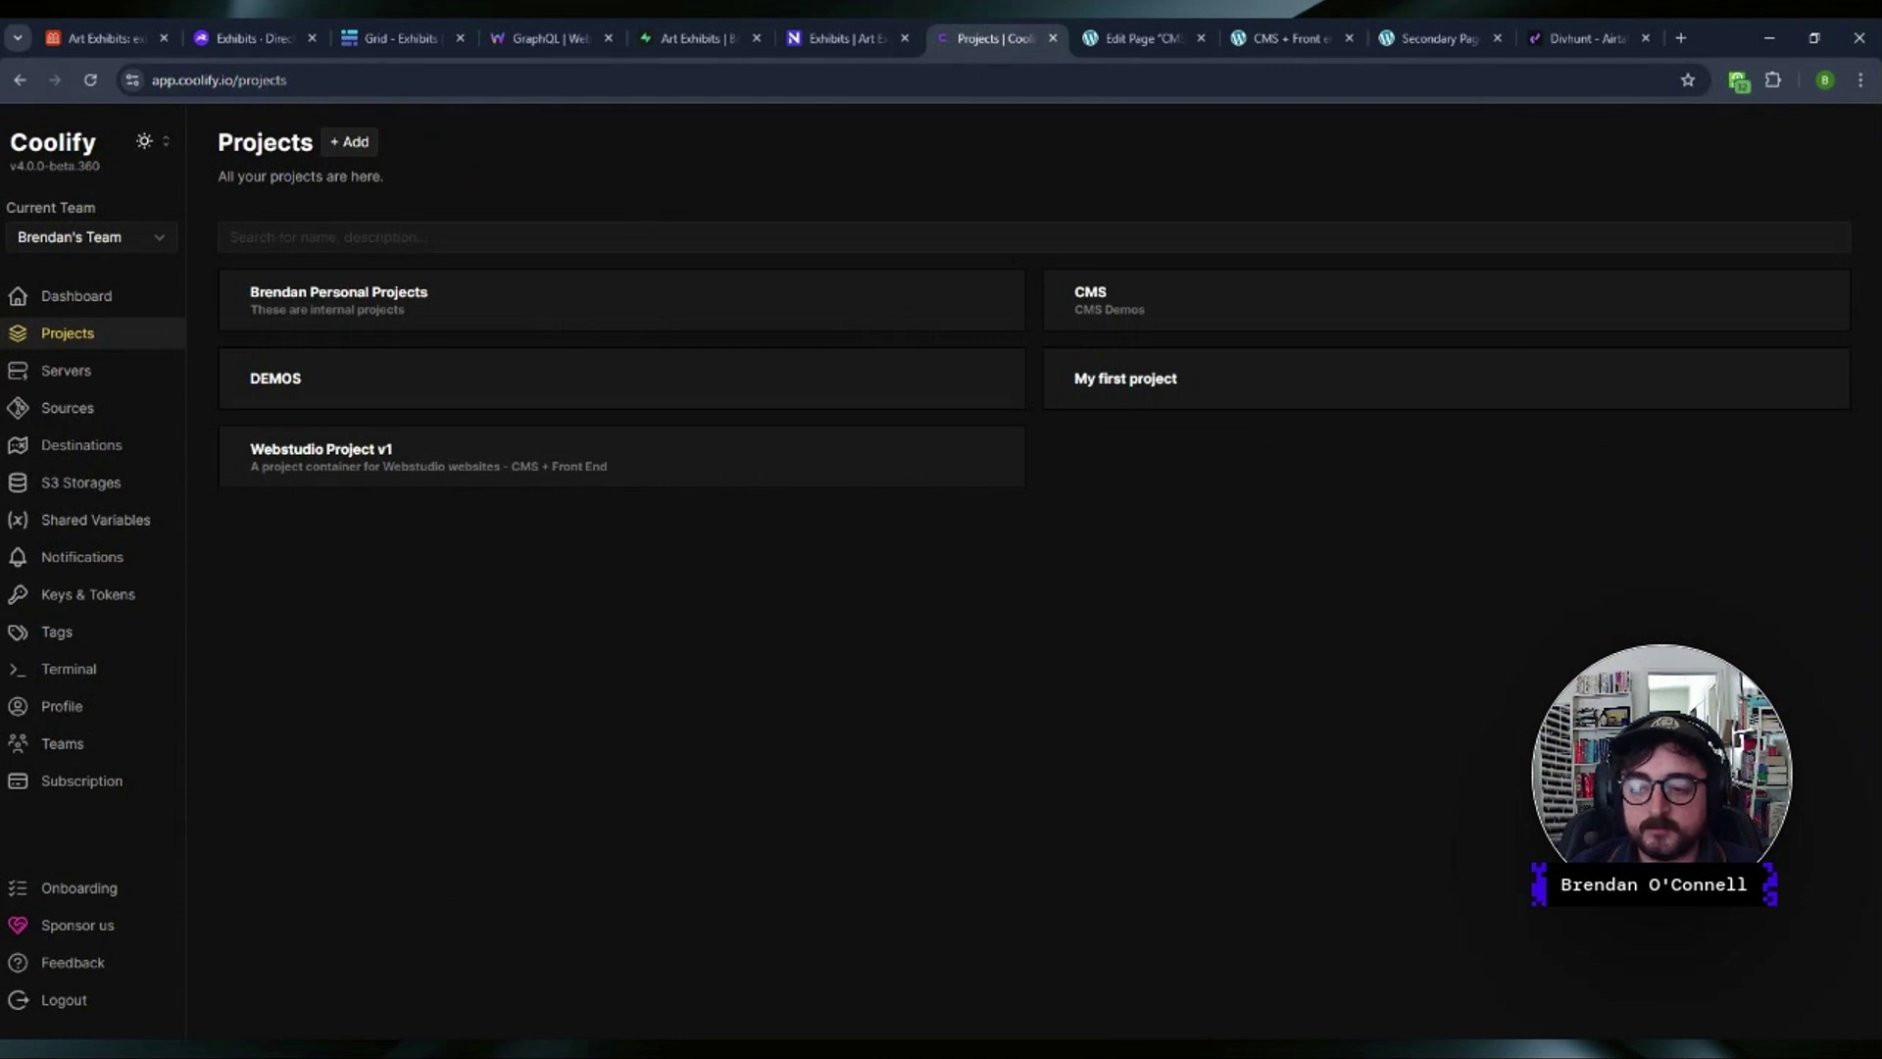
left_click(1102, 304)
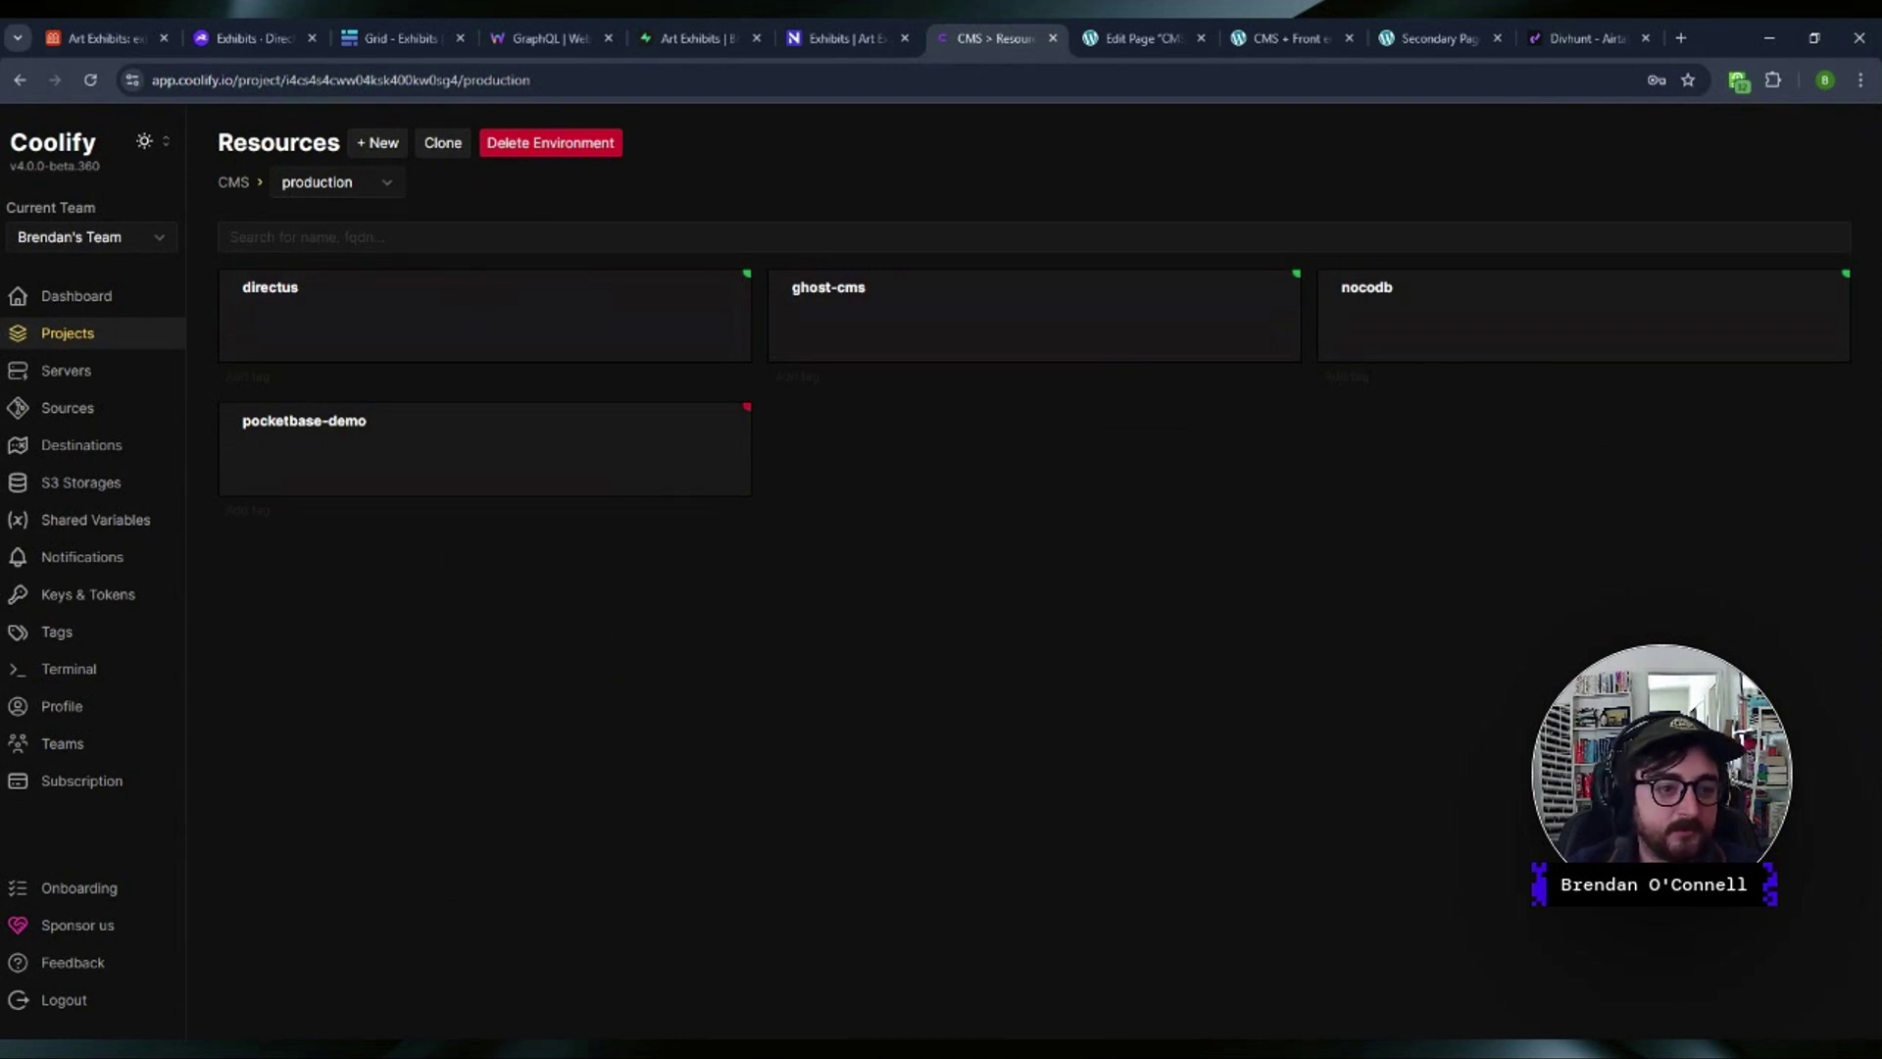
- Switch to the published CMS + Front ends notes page and scroll down toward Webstudio
left_click(1129, 26)
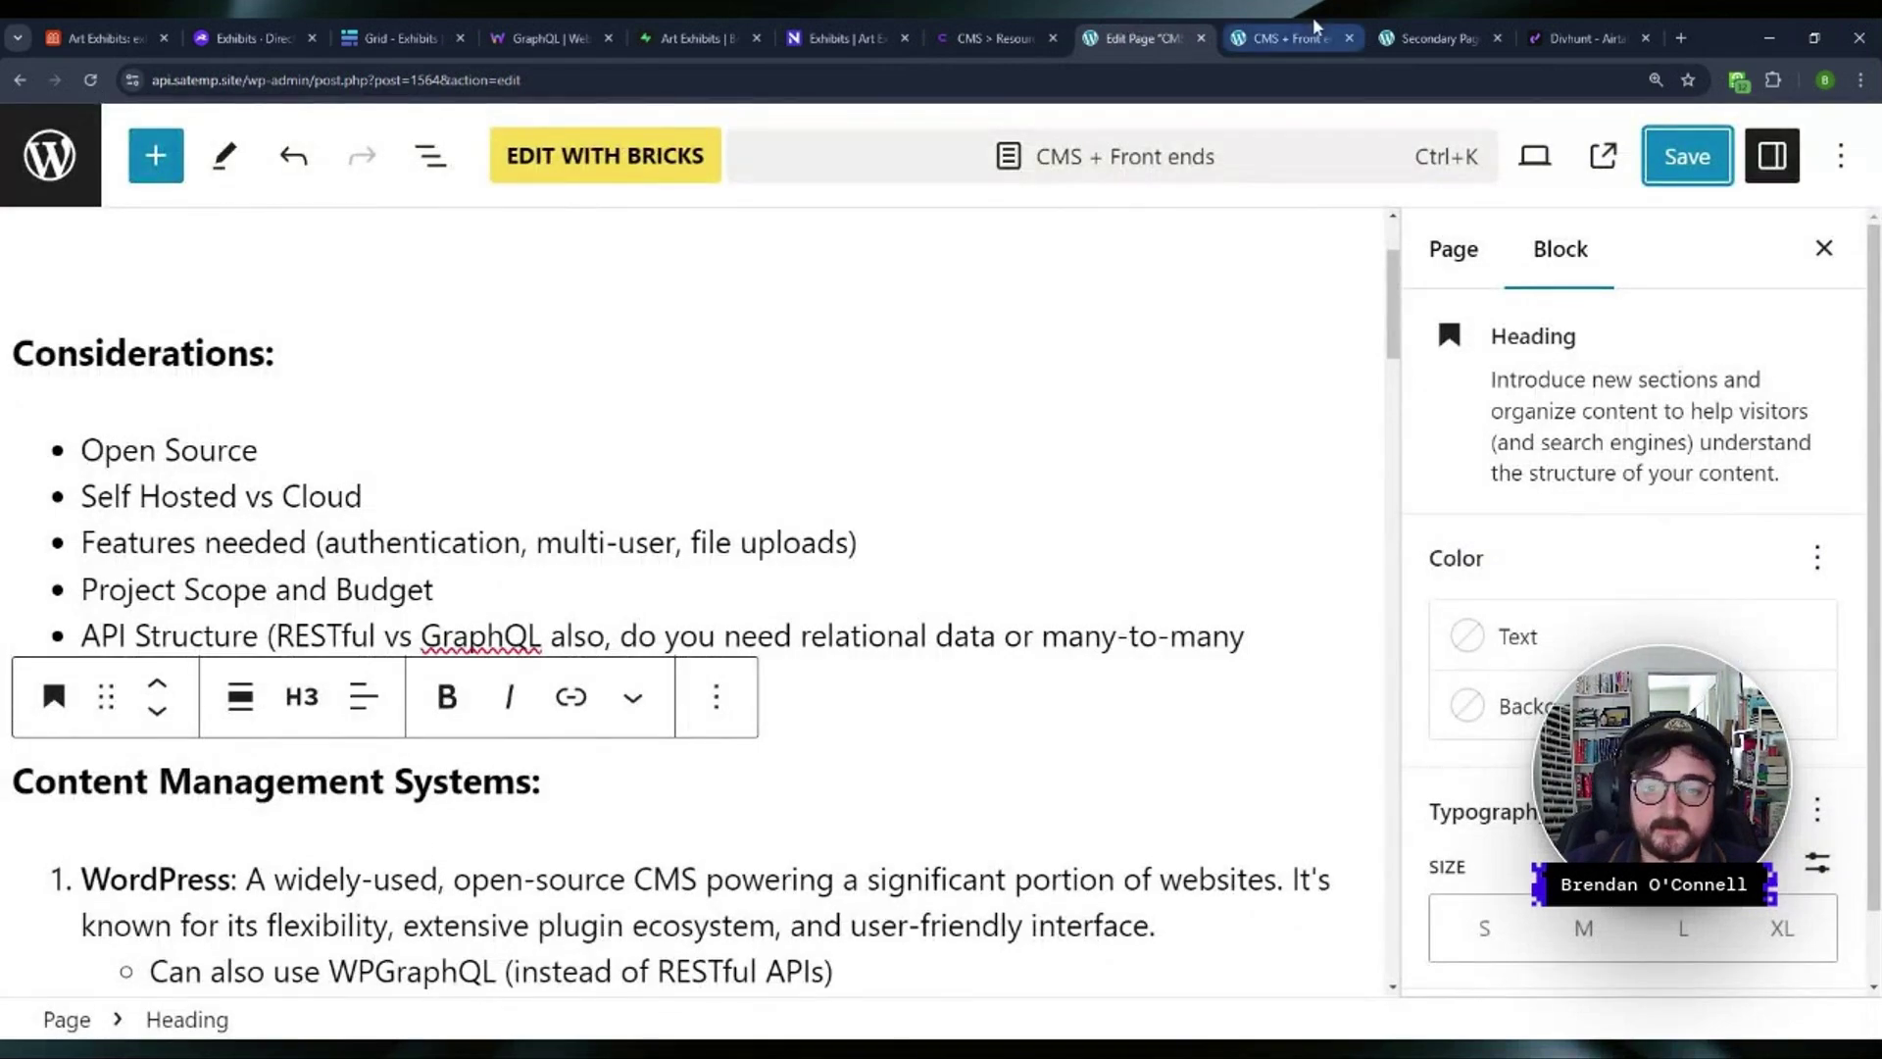
left_click(1313, 17)
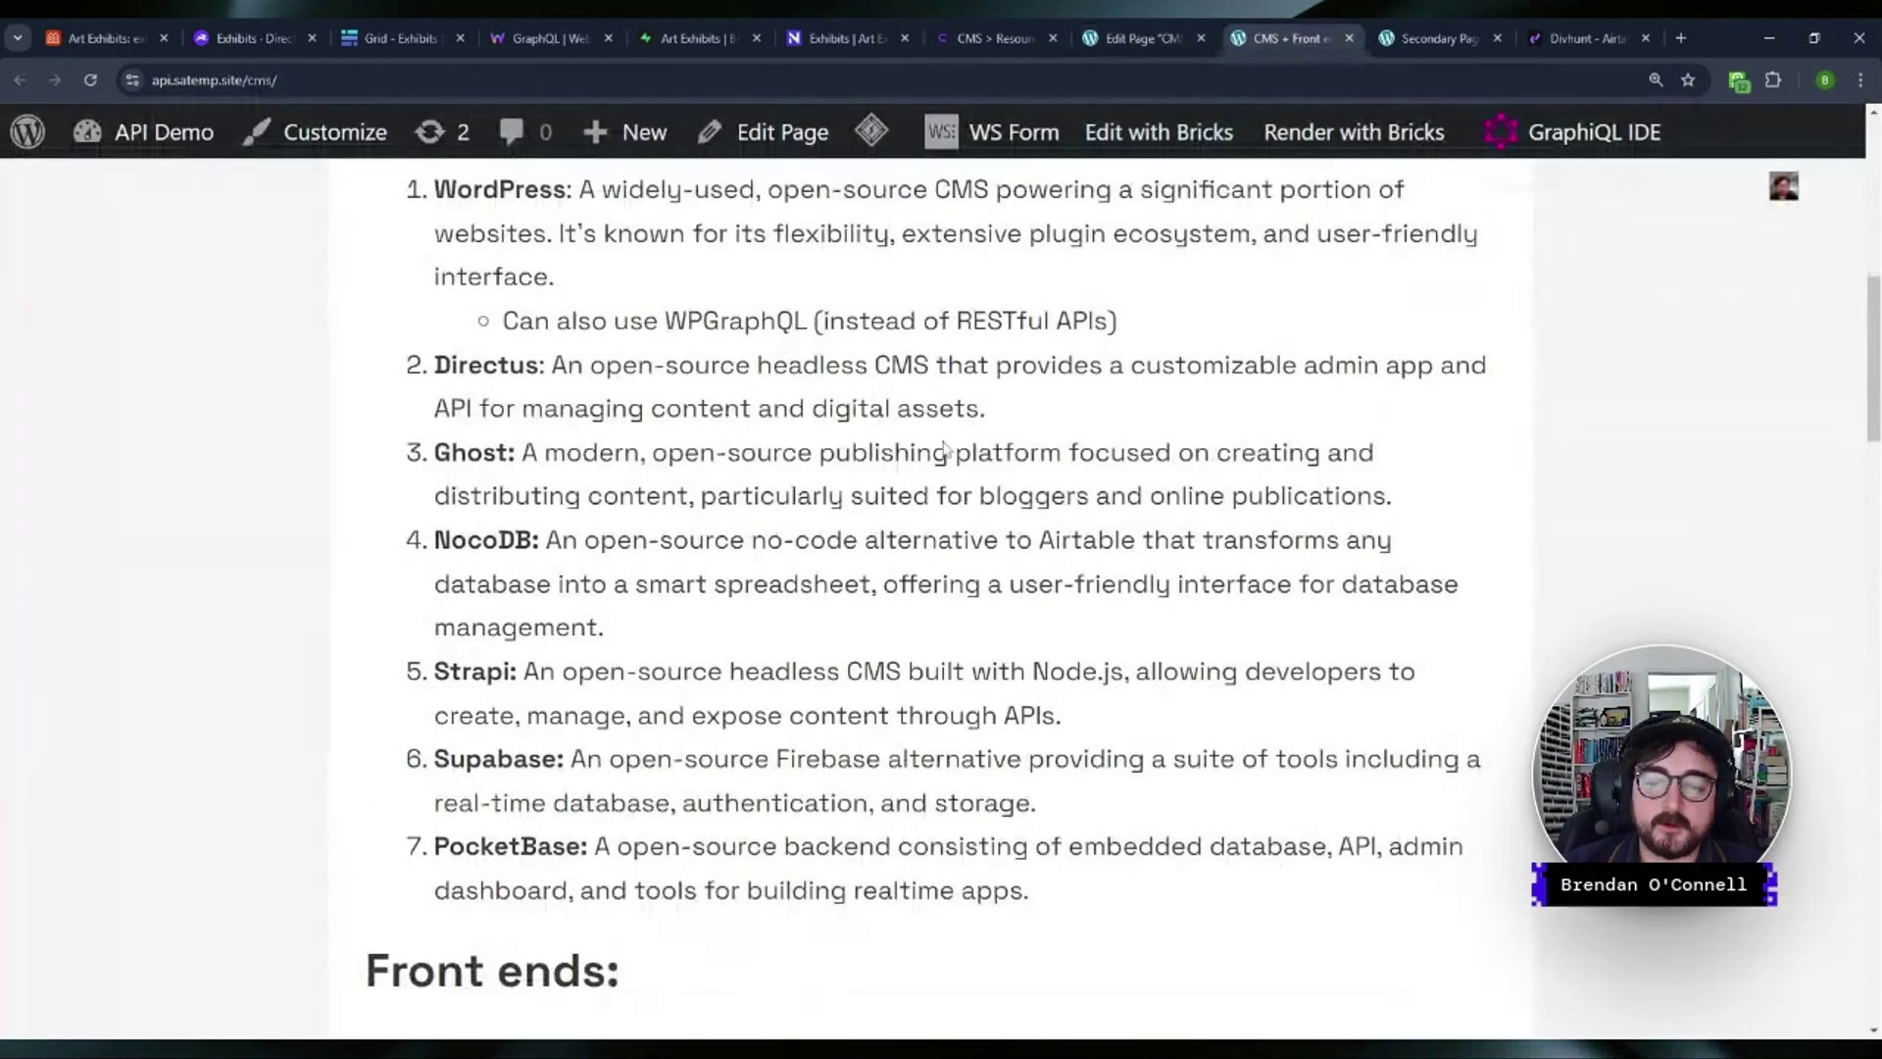
scroll(807, 520, "up", 6)
scroll(756, 504, "down", 4)
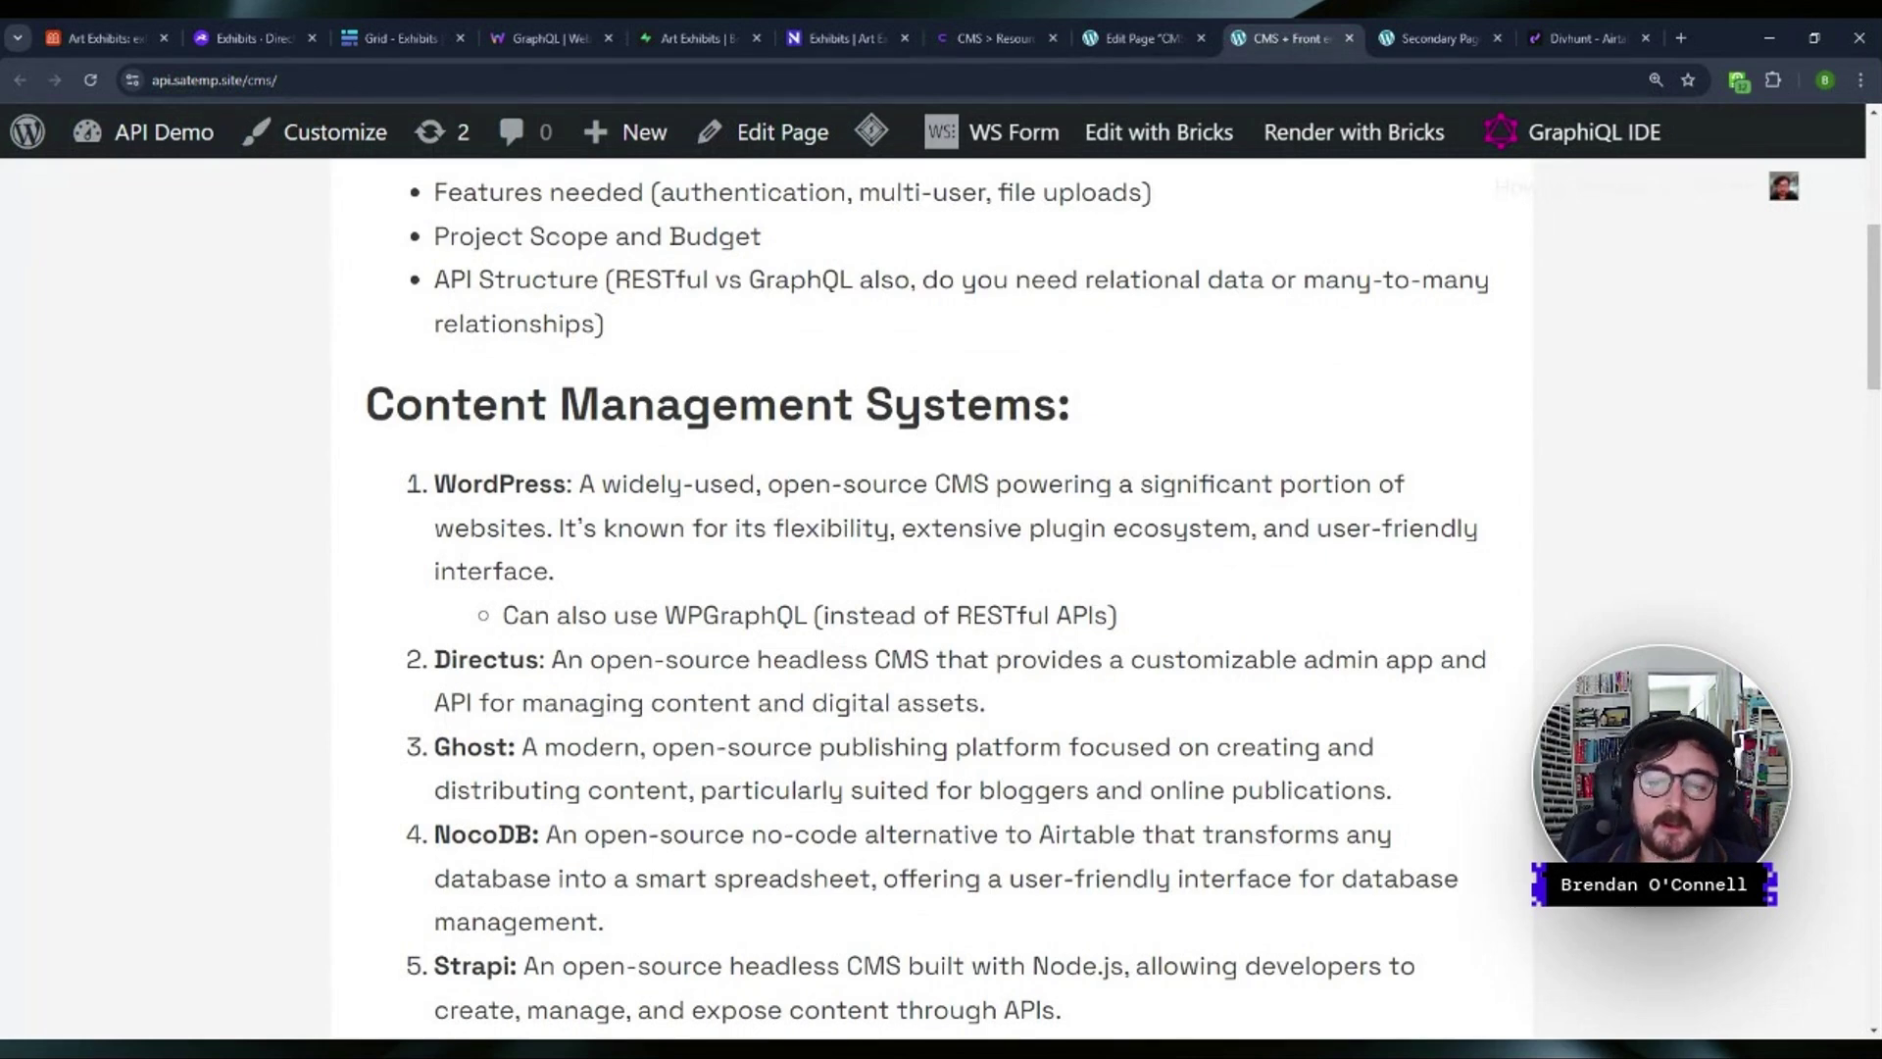
scroll(768, 529, "down", 7)
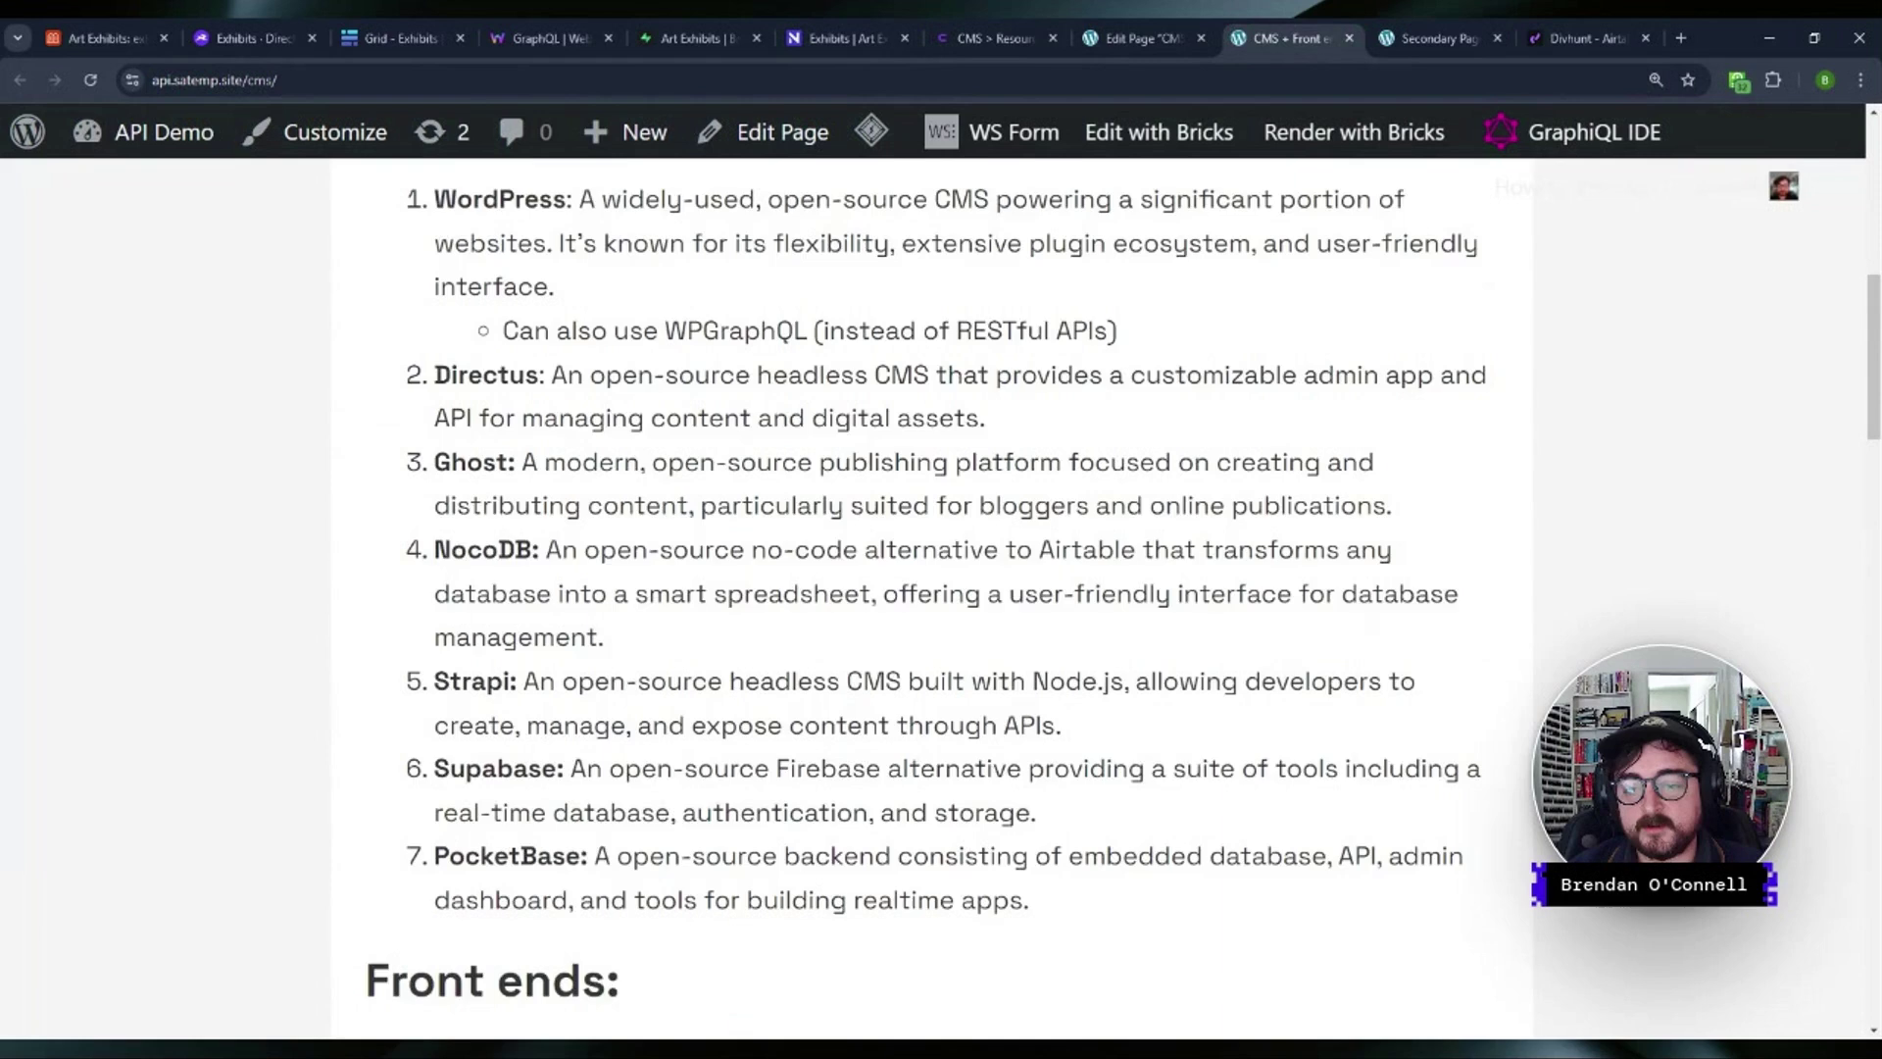
scroll(768, 525, "down", 9)
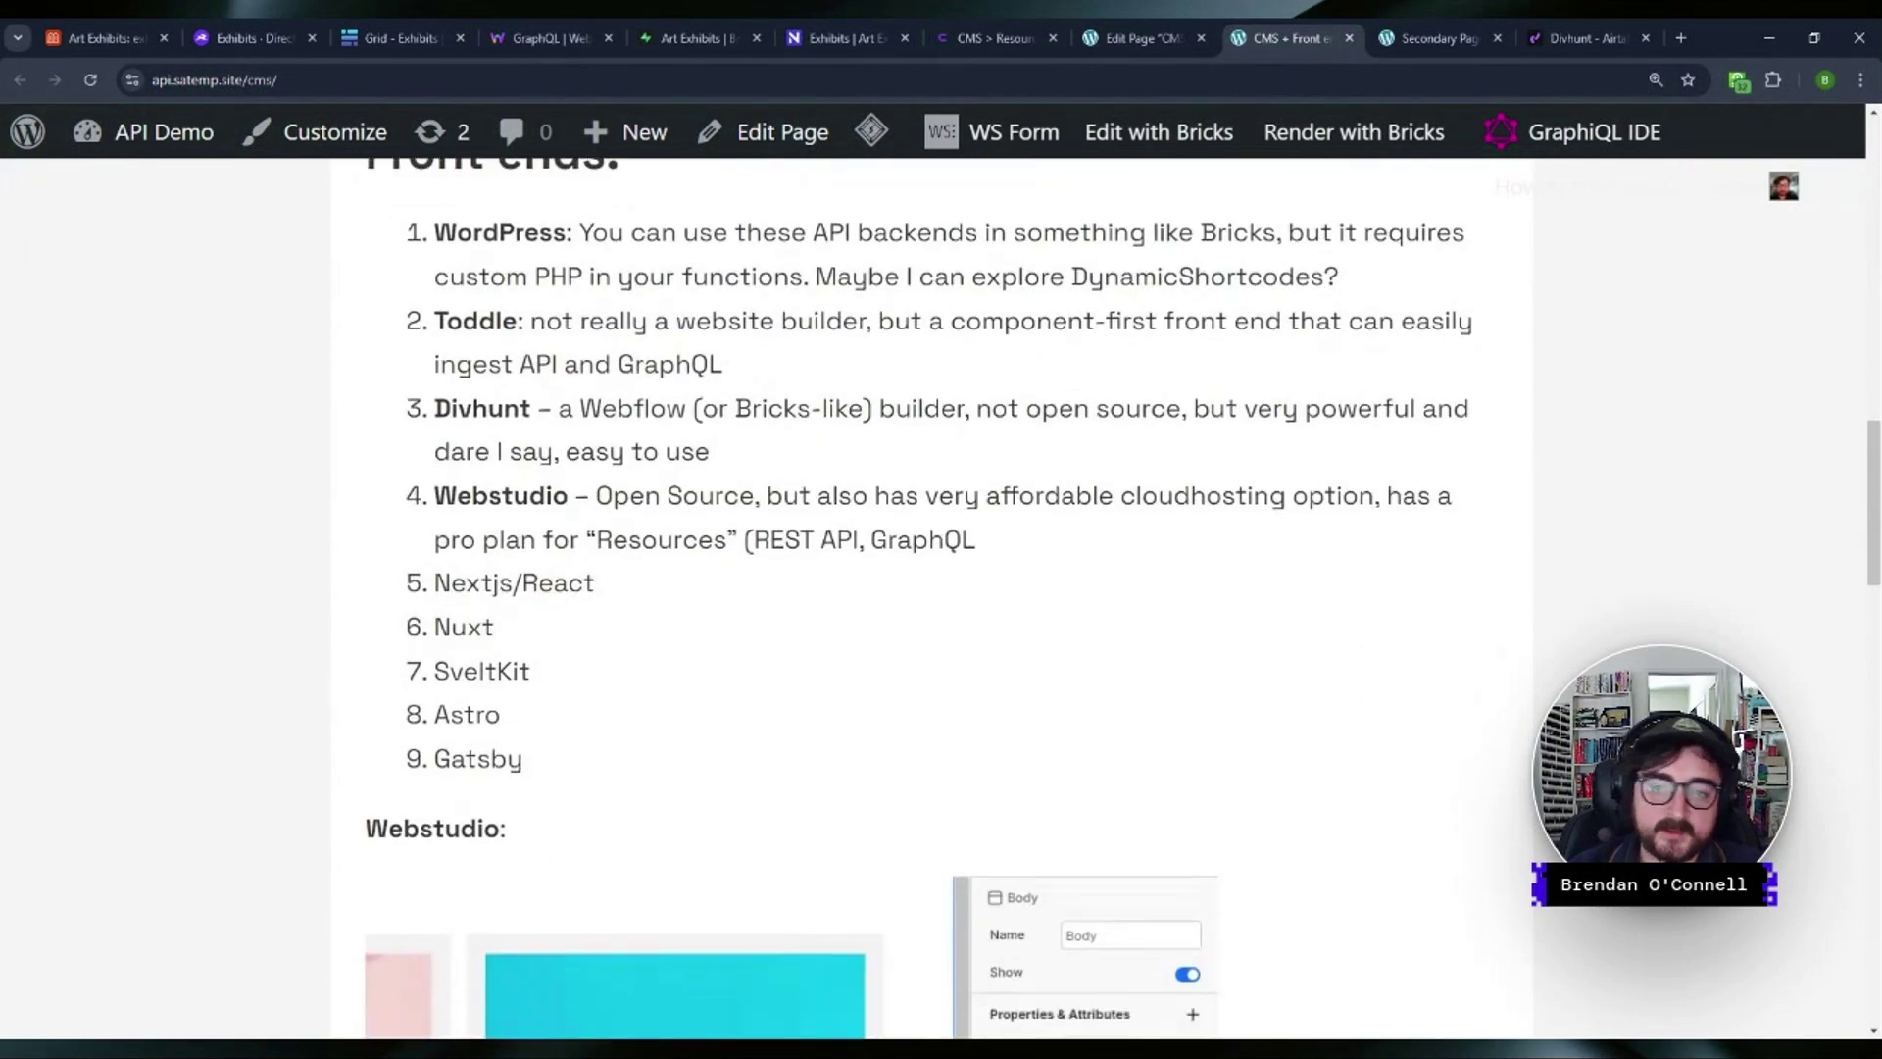
scroll(1290, 660, "up", 3)
scroll(1287, 663, "down", 3)
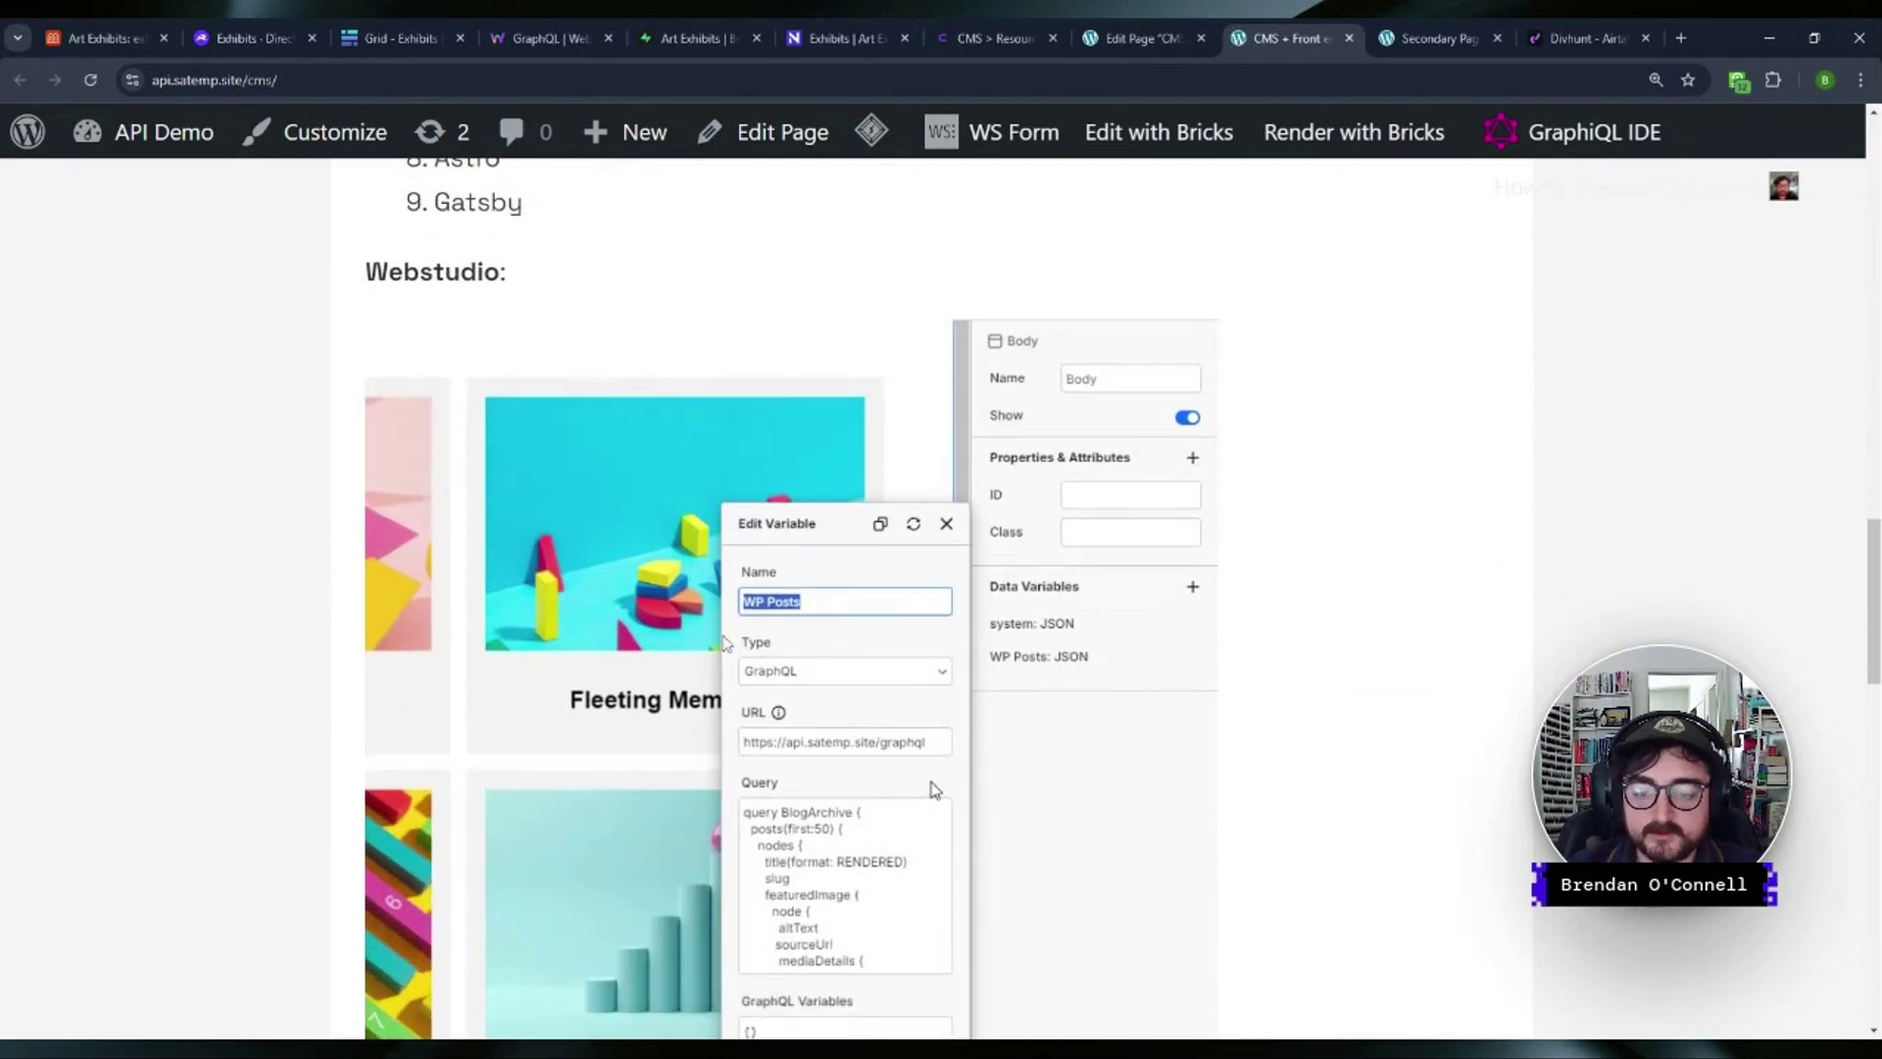
scroll(474, 539, "down", 2)
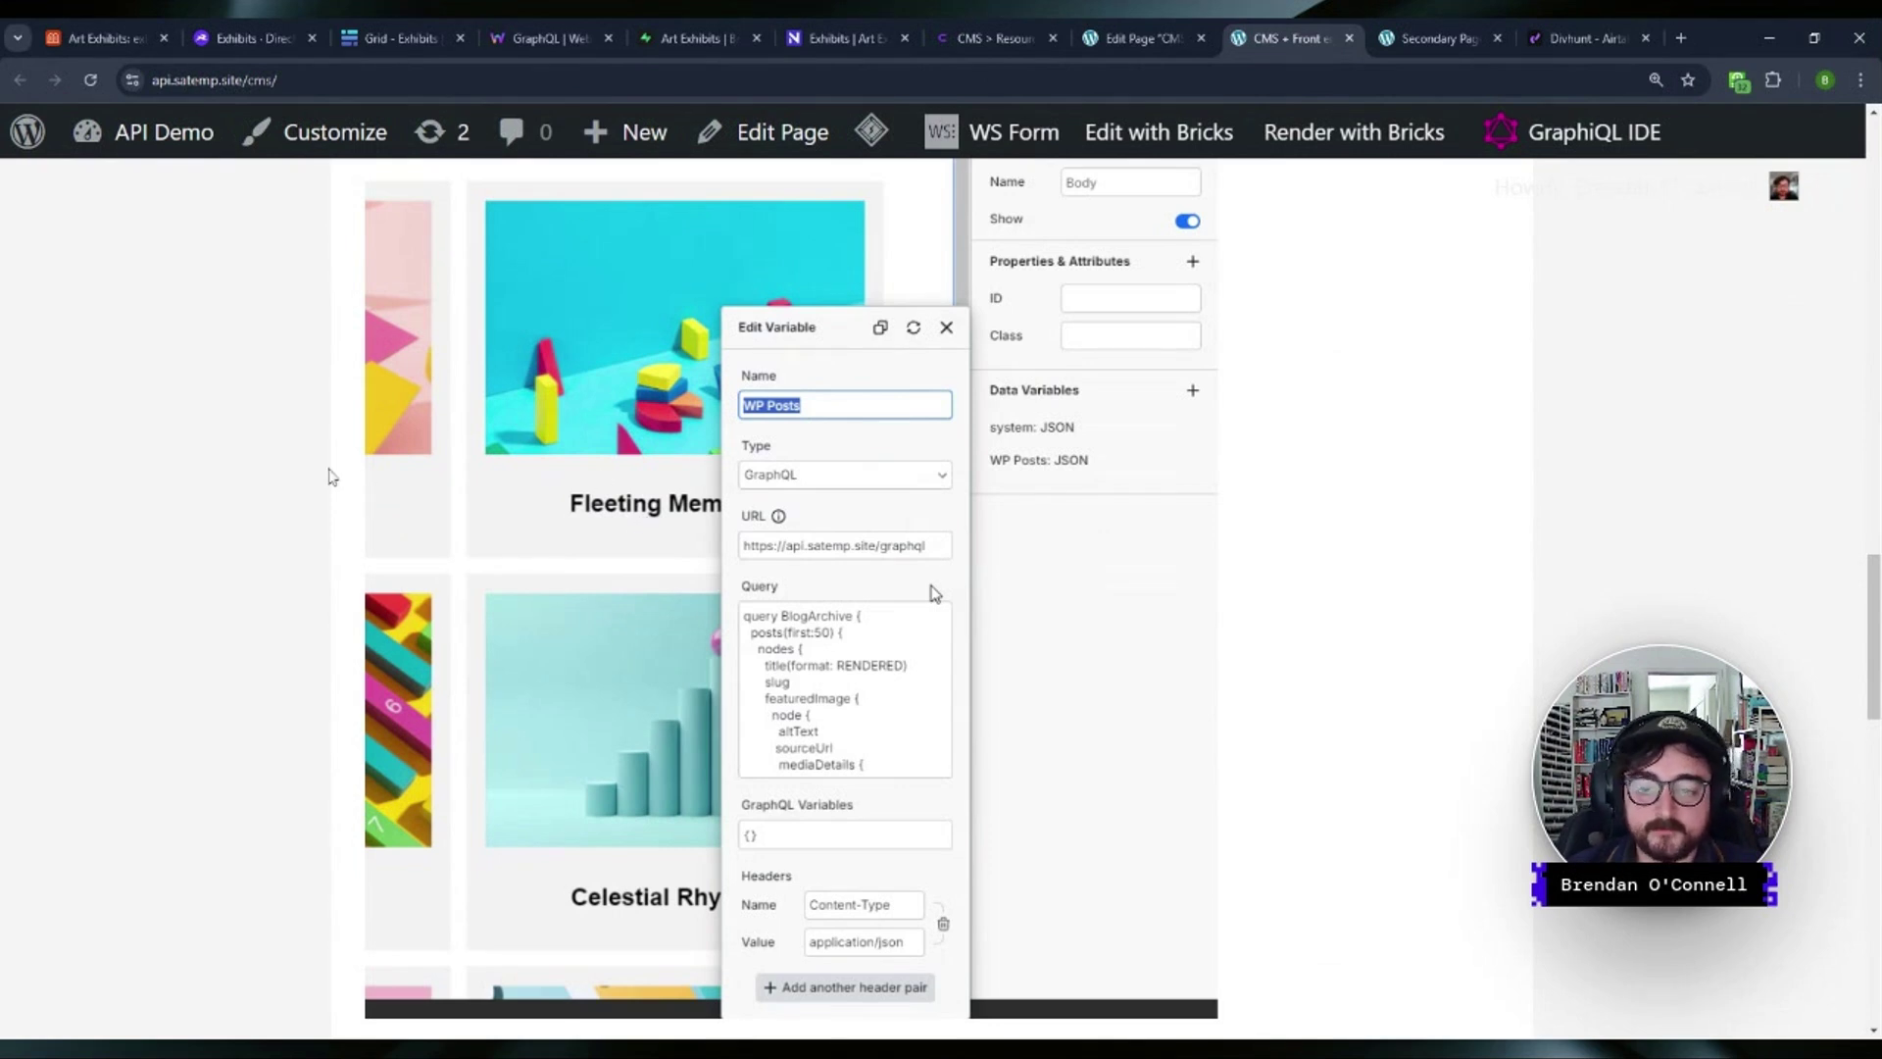
- Select and then deselect the Webstudio heading text
scroll(352, 485, "up", 2)
mouse_move(518, 279)
left_mouse_down()
mouse_move(337, 277)
mouse_move(520, 277)
left_mouse_up()
left_click(337, 278)
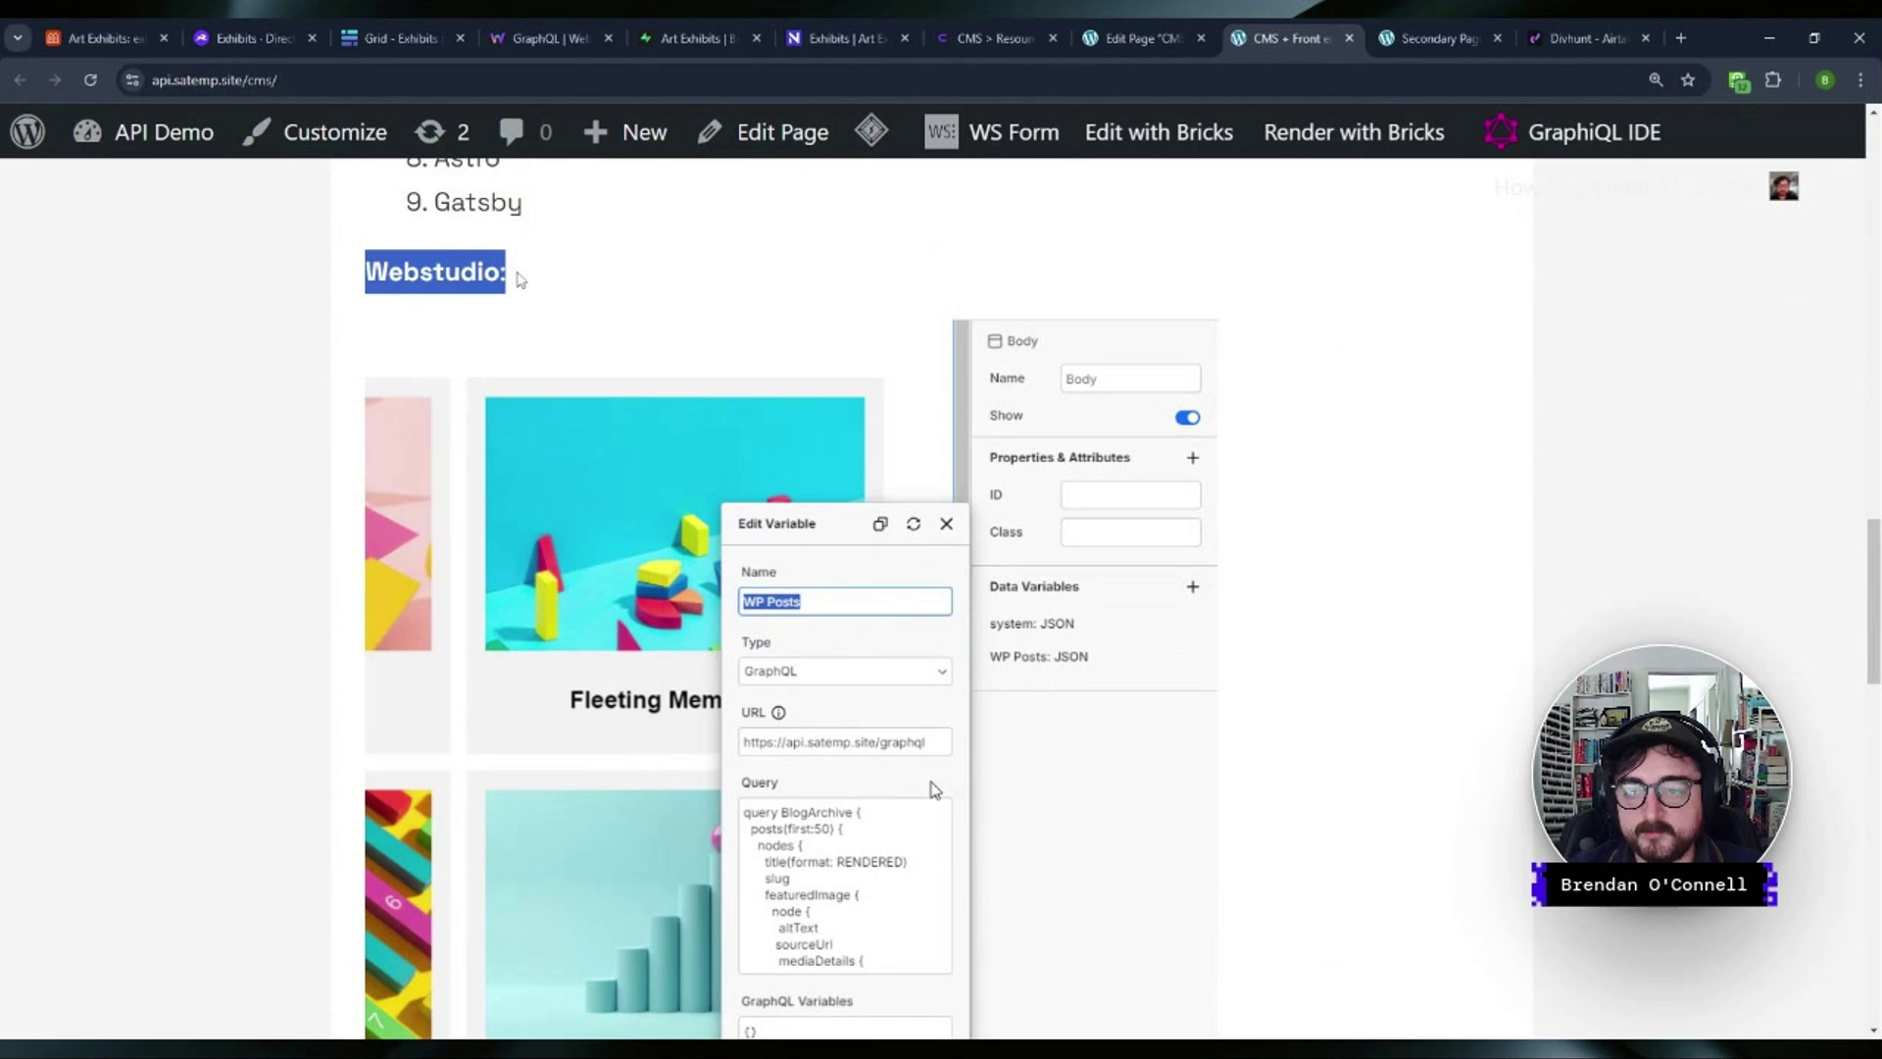
left_click(519, 279)
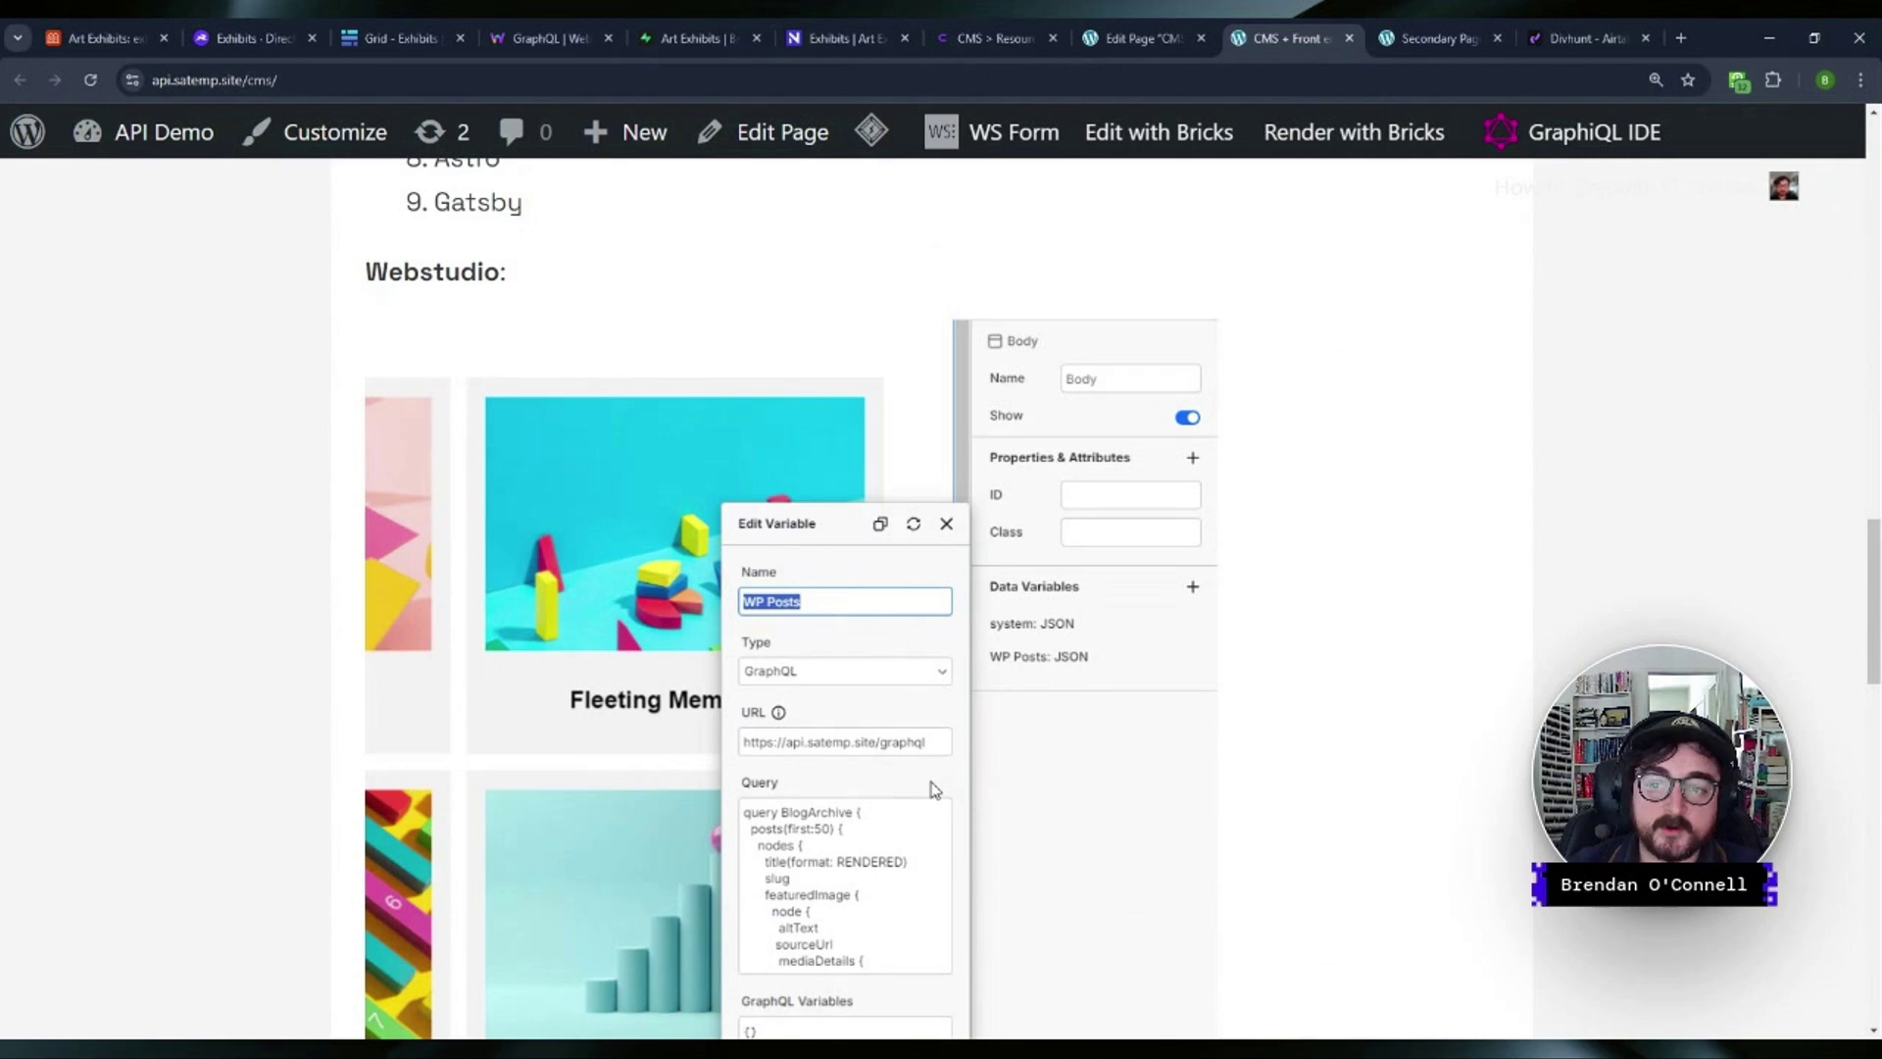
scroll(294, 370, "down", 8)
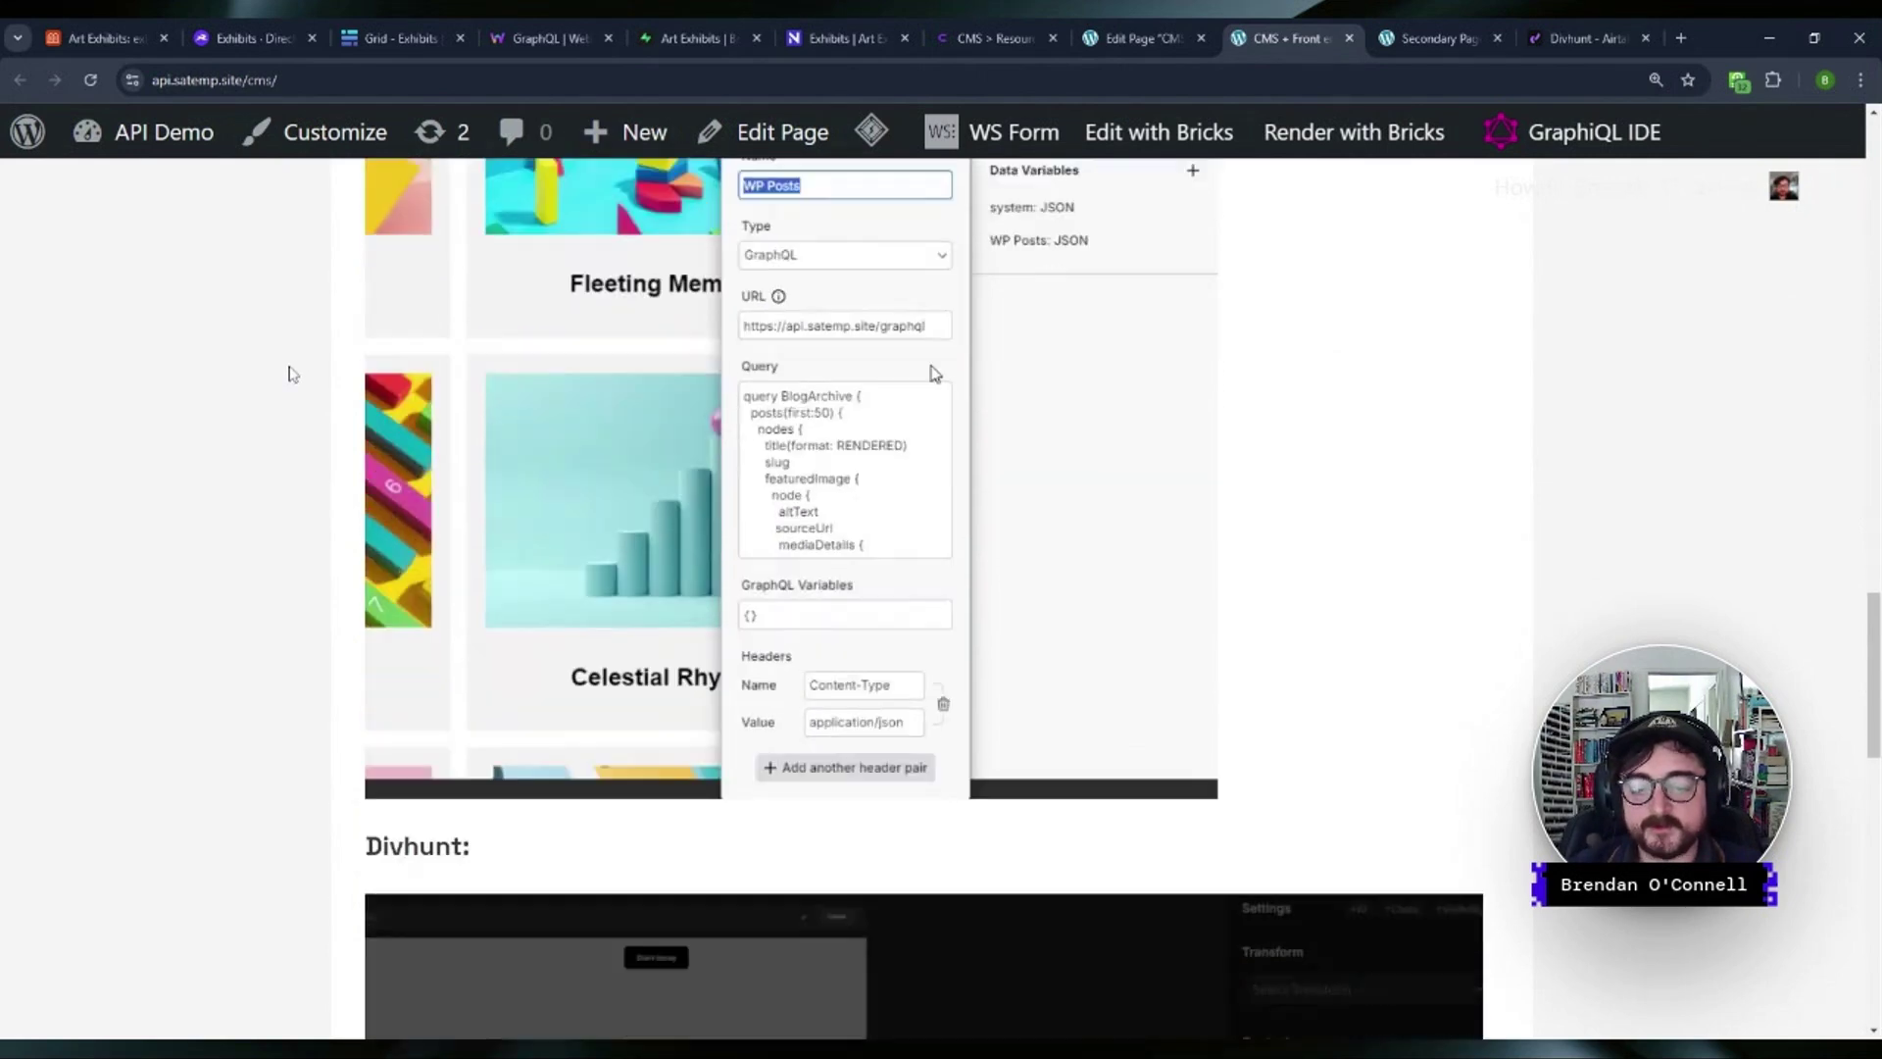
- Scroll past the Webstudio screenshot to the Divhunt heading and its exhibit-field variable screenshot
scroll(290, 374, "down", 3)
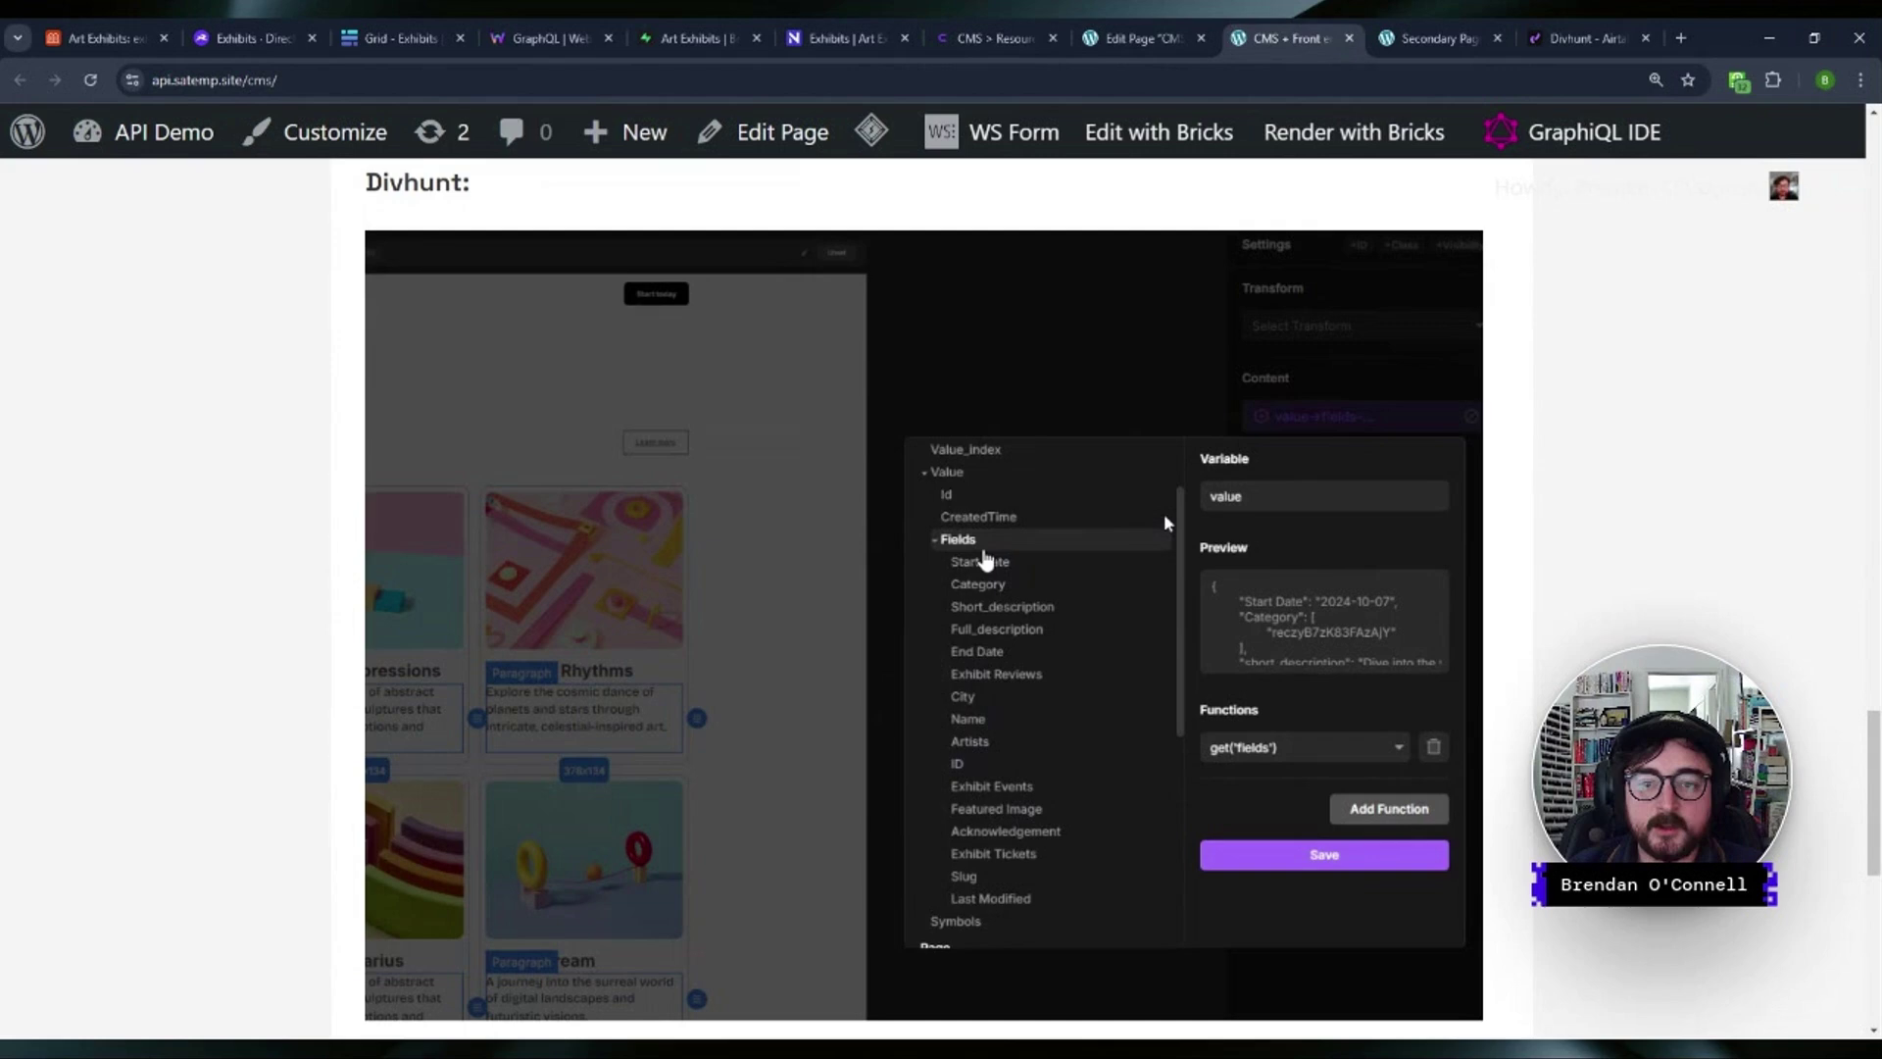
left_click(118, 43)
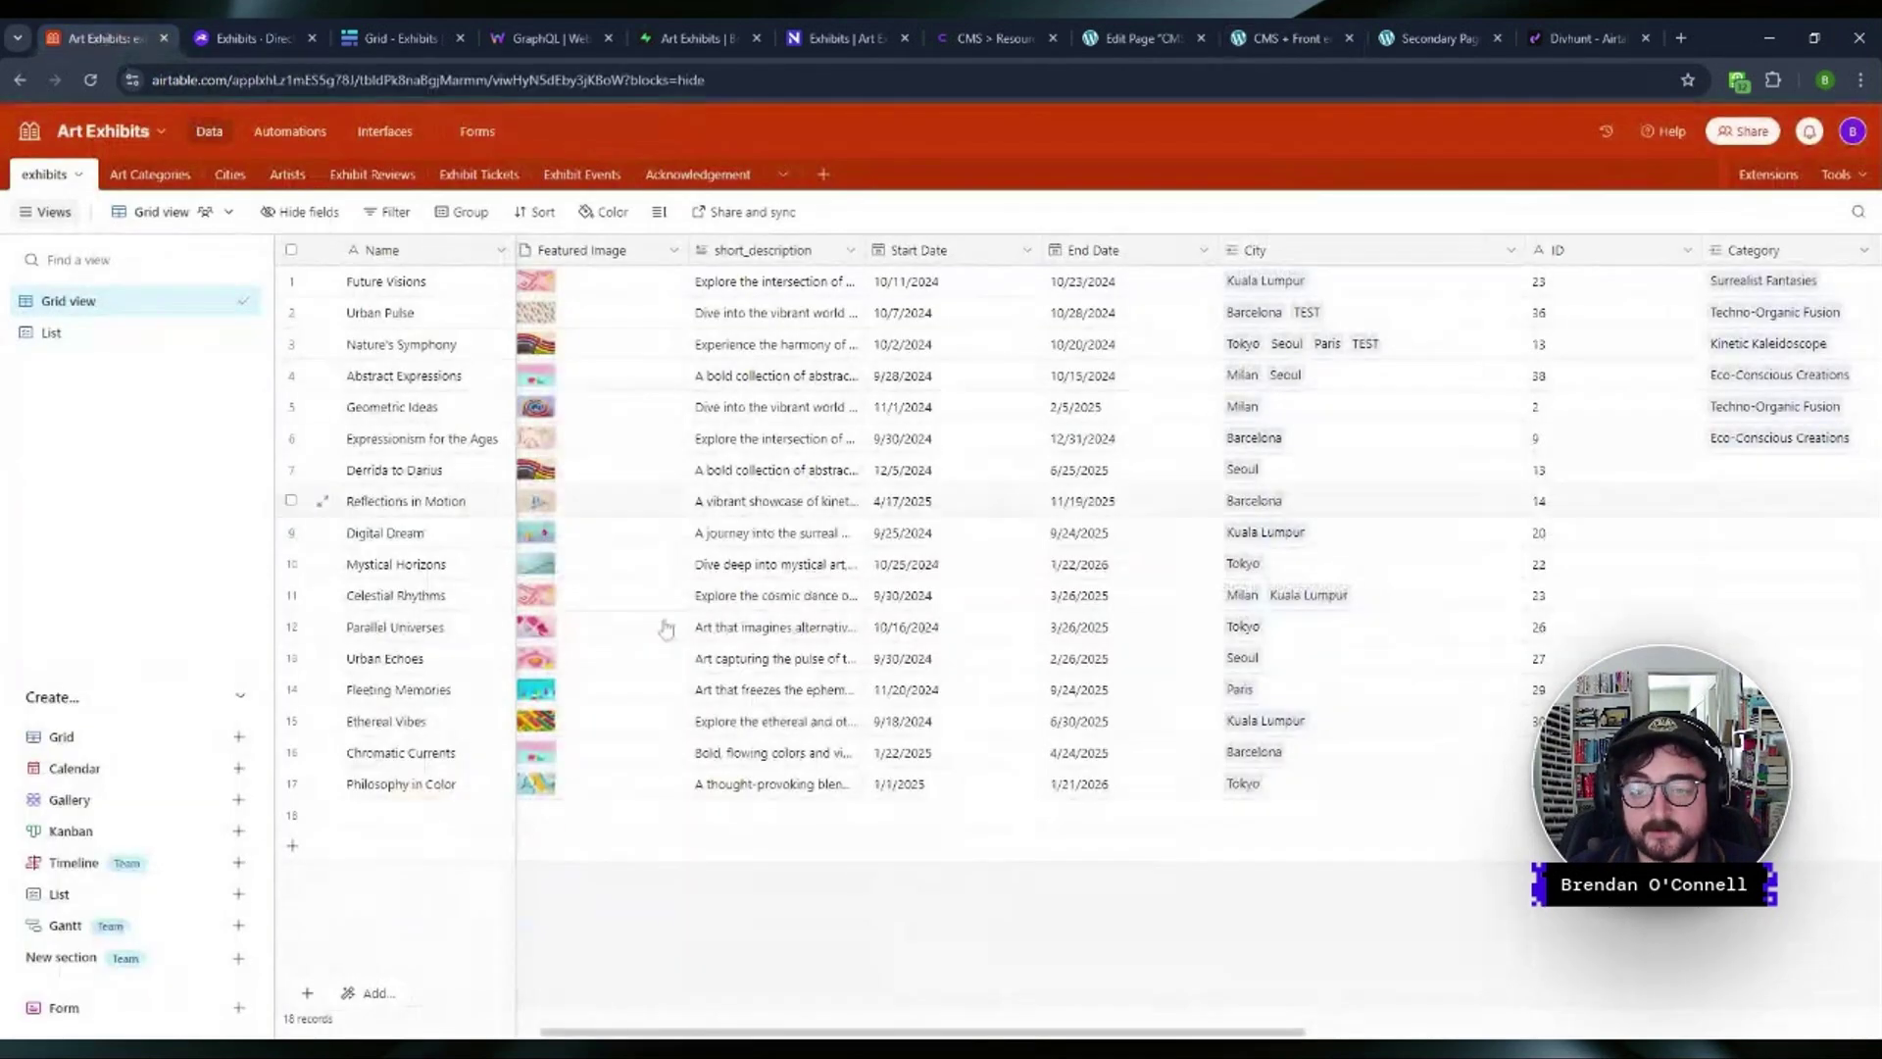
left_click(235, 29)
left_click(397, 38)
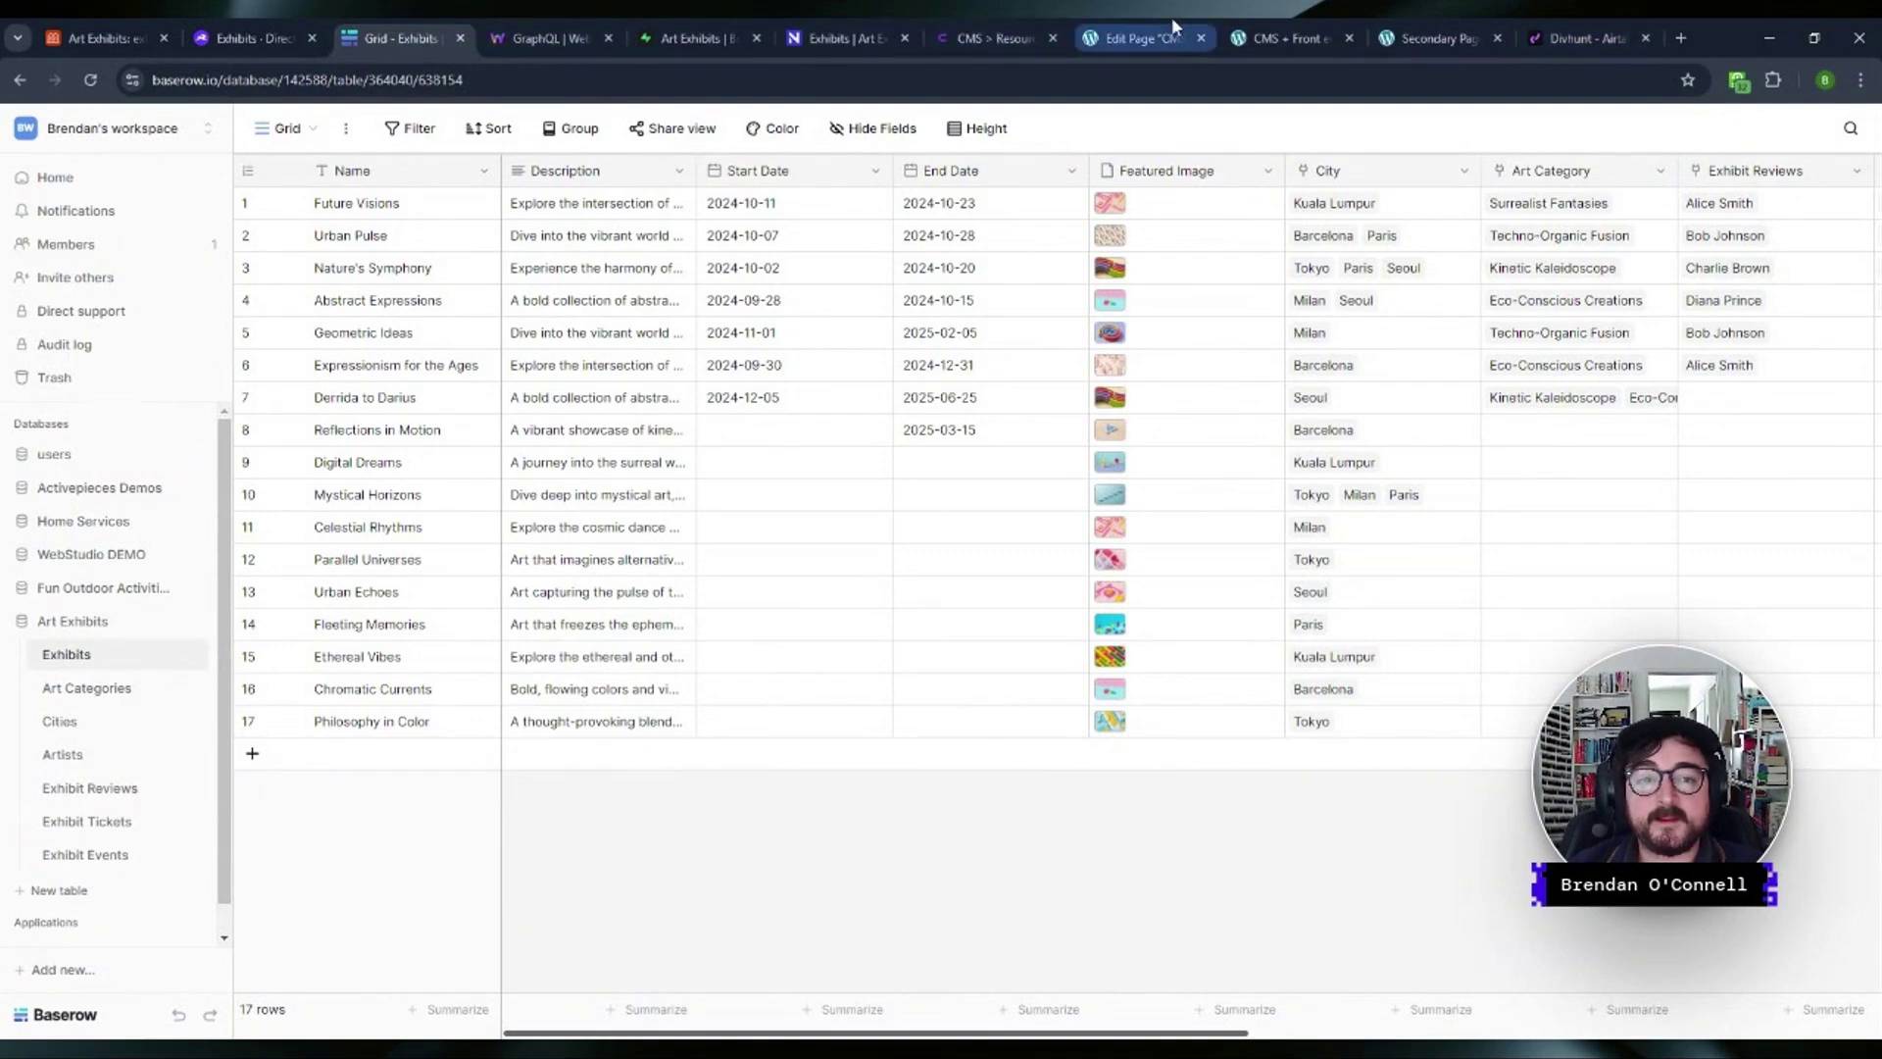
left_click(1285, 37)
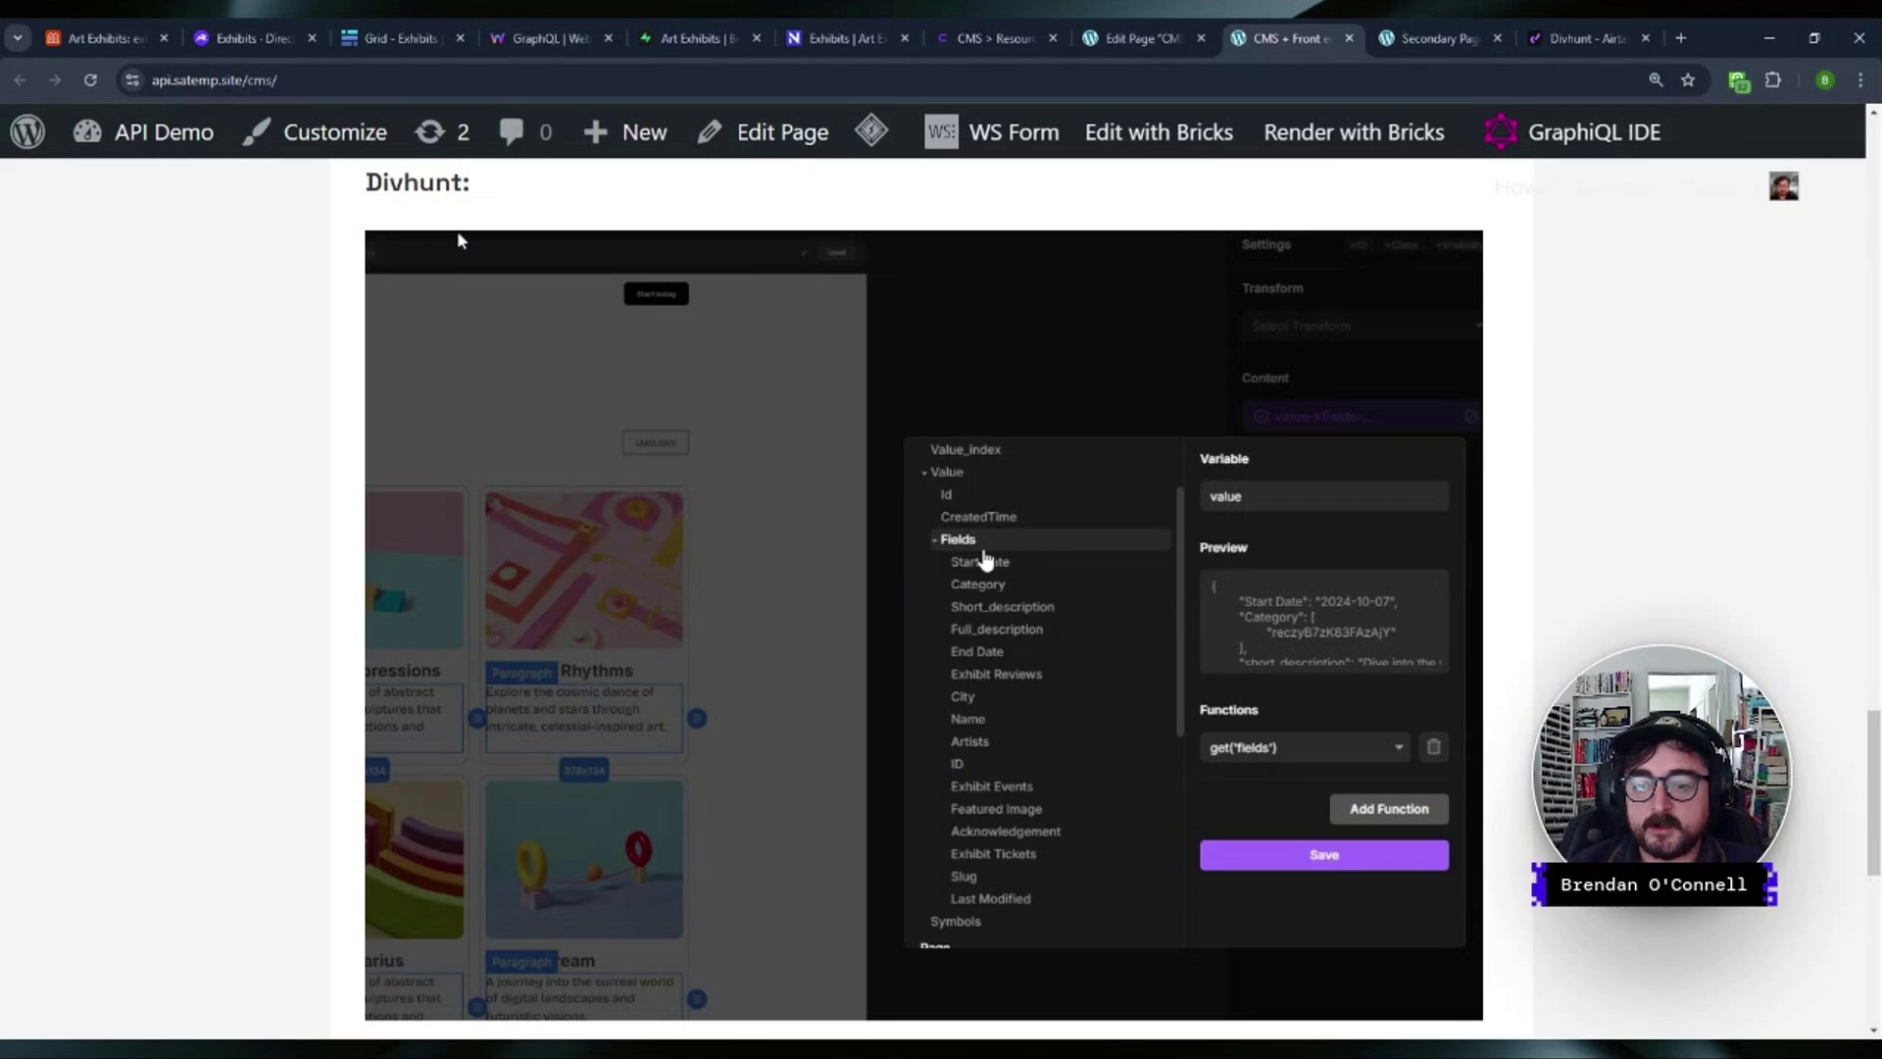
- Scroll down to the Toddle Create Task screenshot, then back up to the Front ends list
scroll(563, 335, "up", 5)
scroll(294, 432, "down", 9)
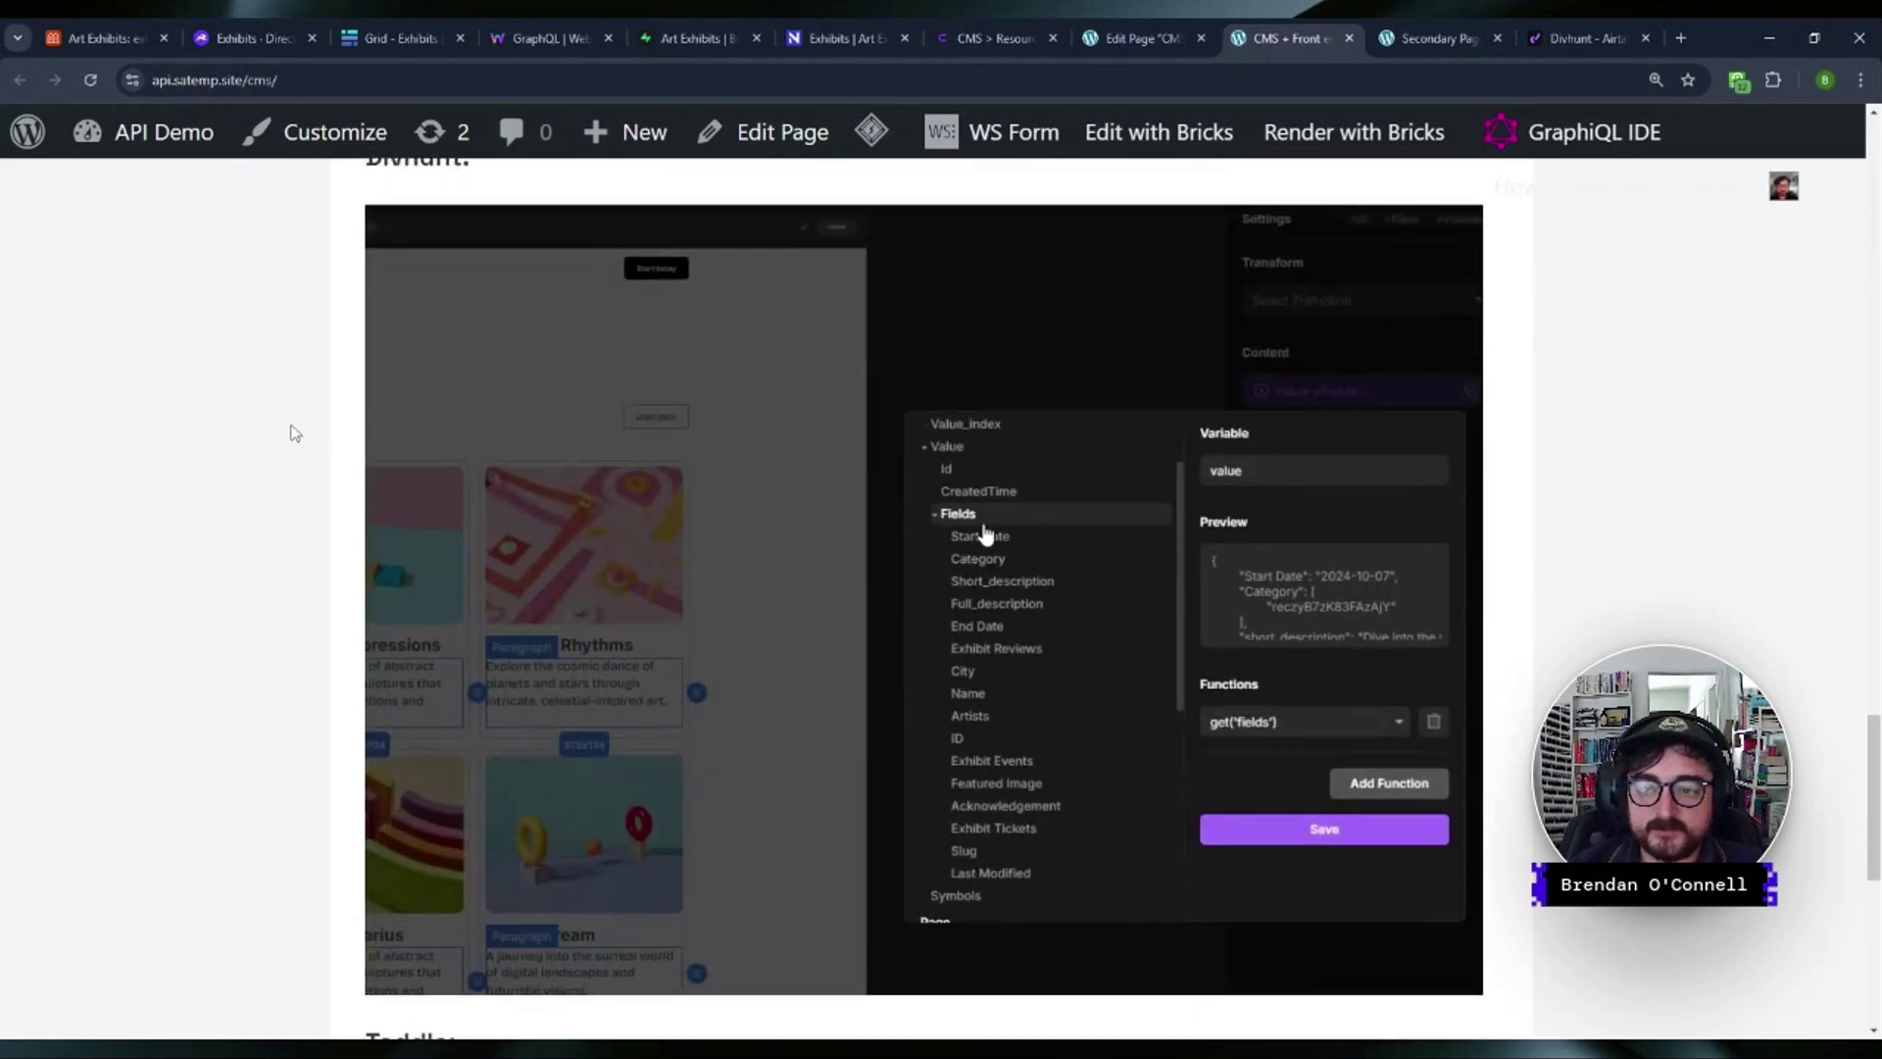
scroll(294, 432, "down", 3)
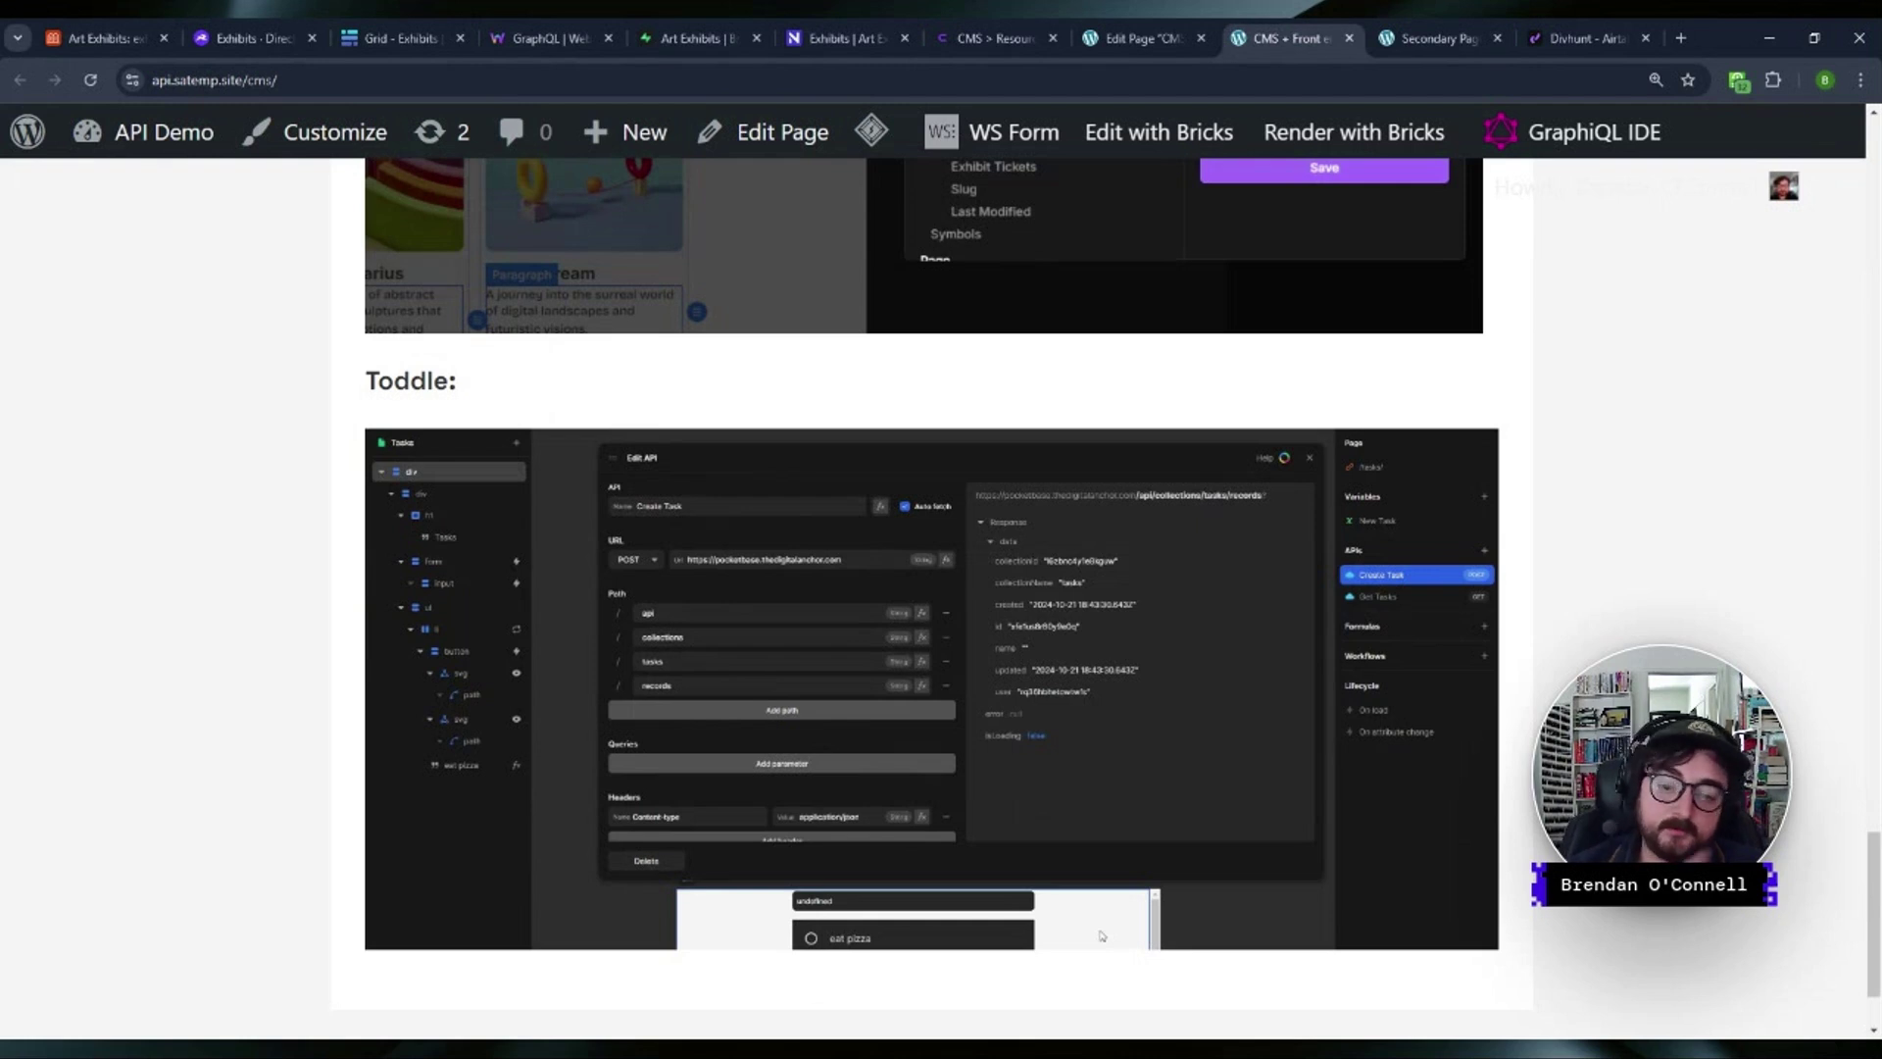
scroll(1236, 624, "up", 15)
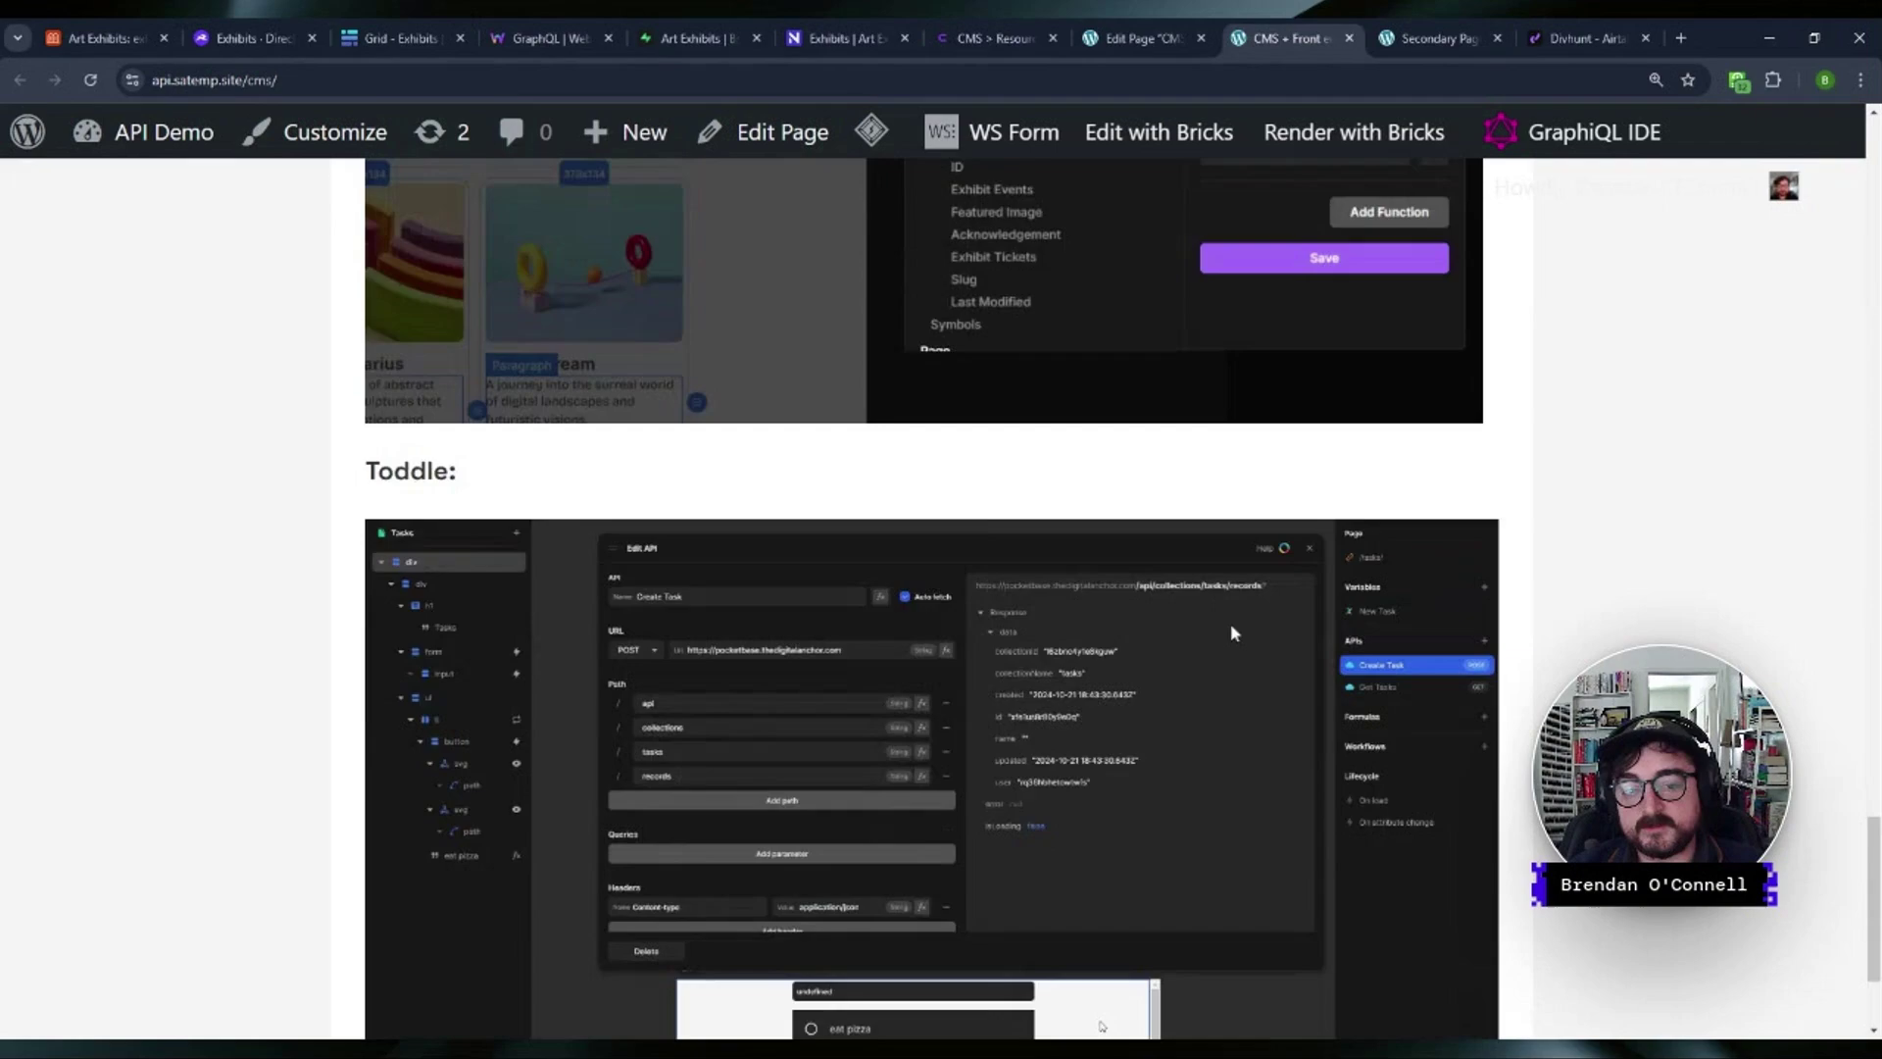
scroll(1255, 637, "up", 15)
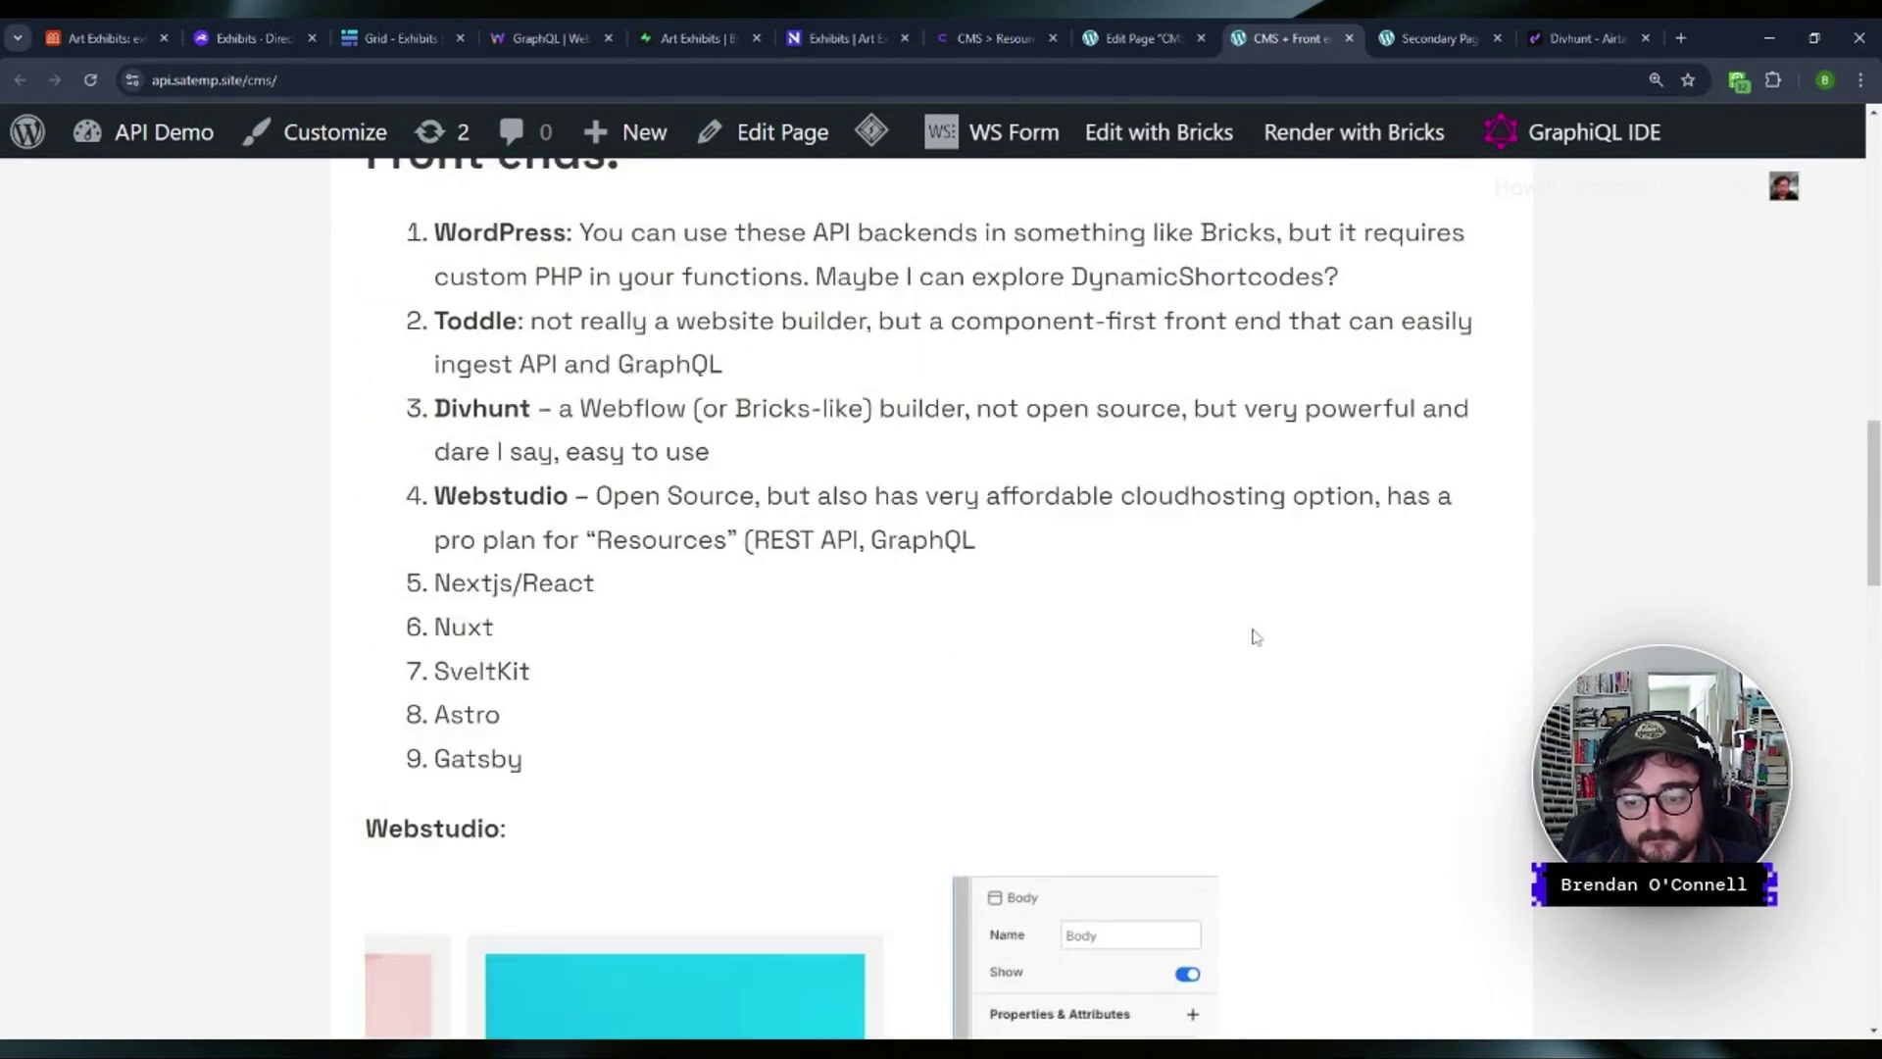
scroll(1256, 638, "down", 7)
scroll(619, 743, "up", 10)
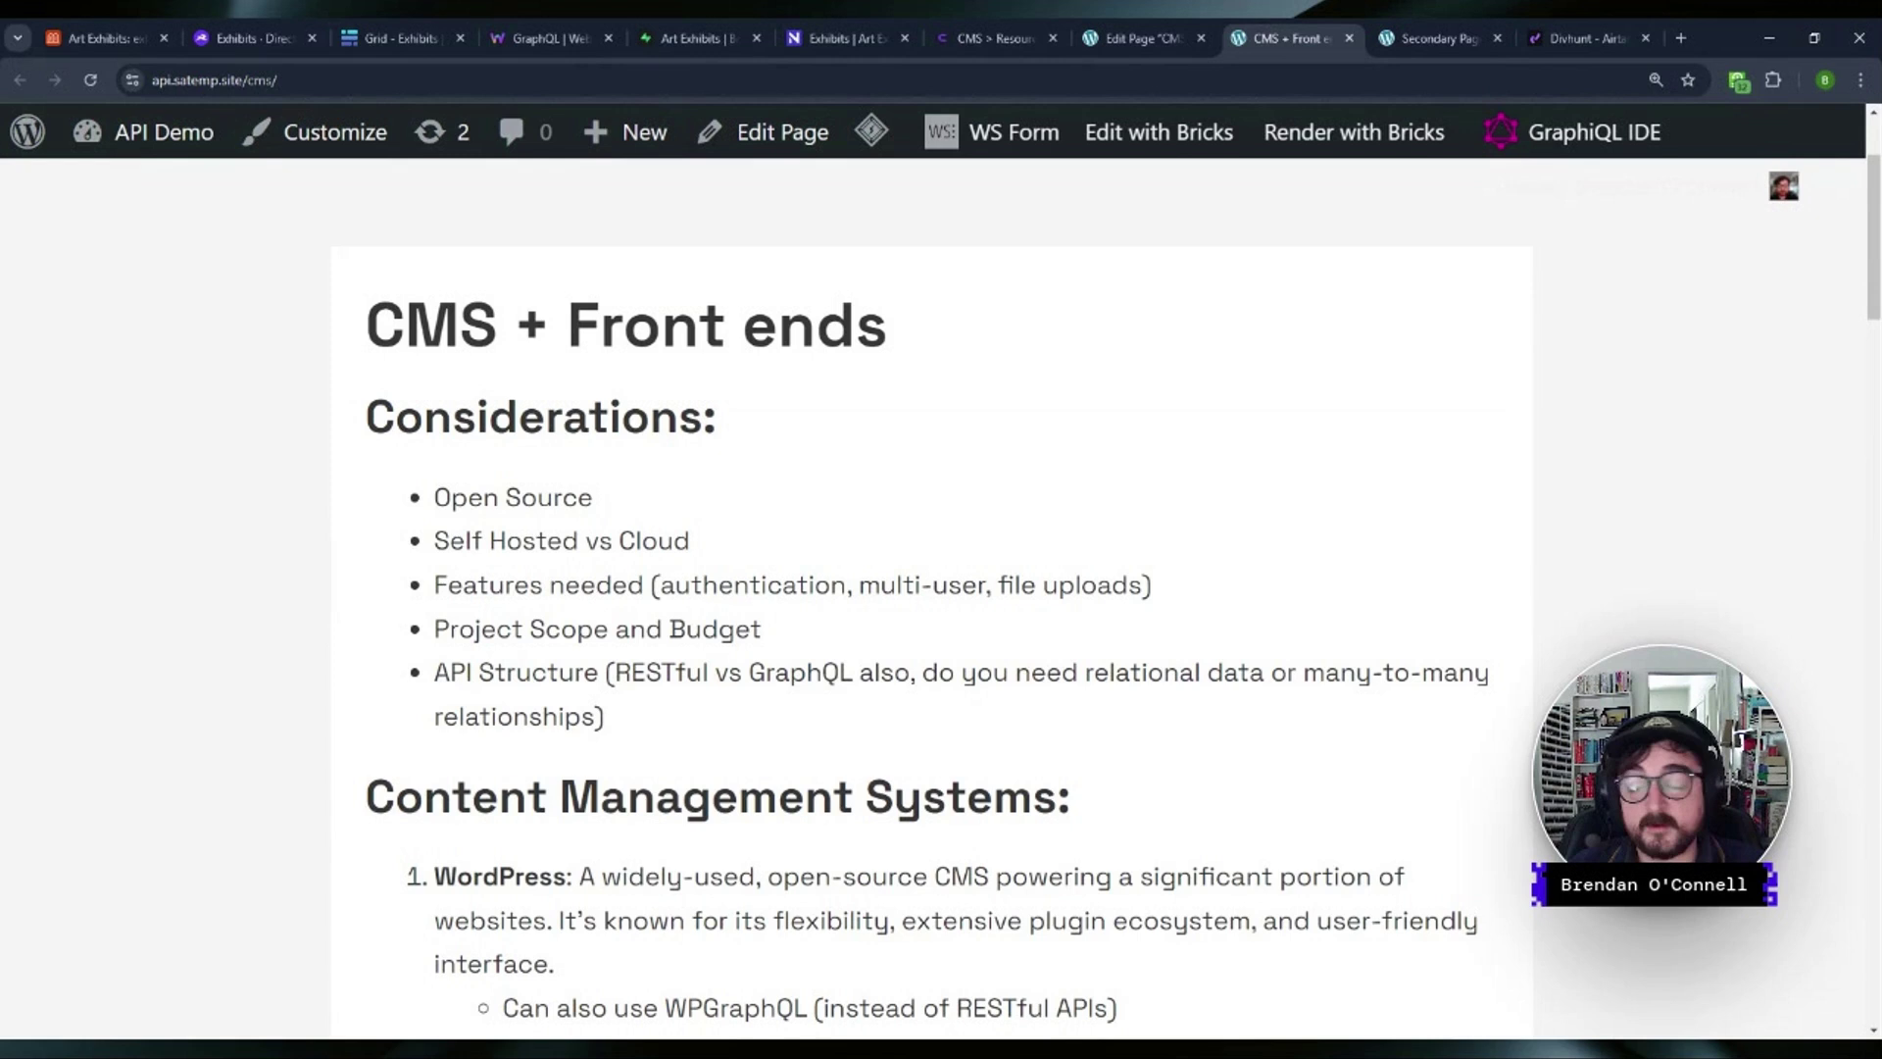
scroll(931, 588, "down", 1)
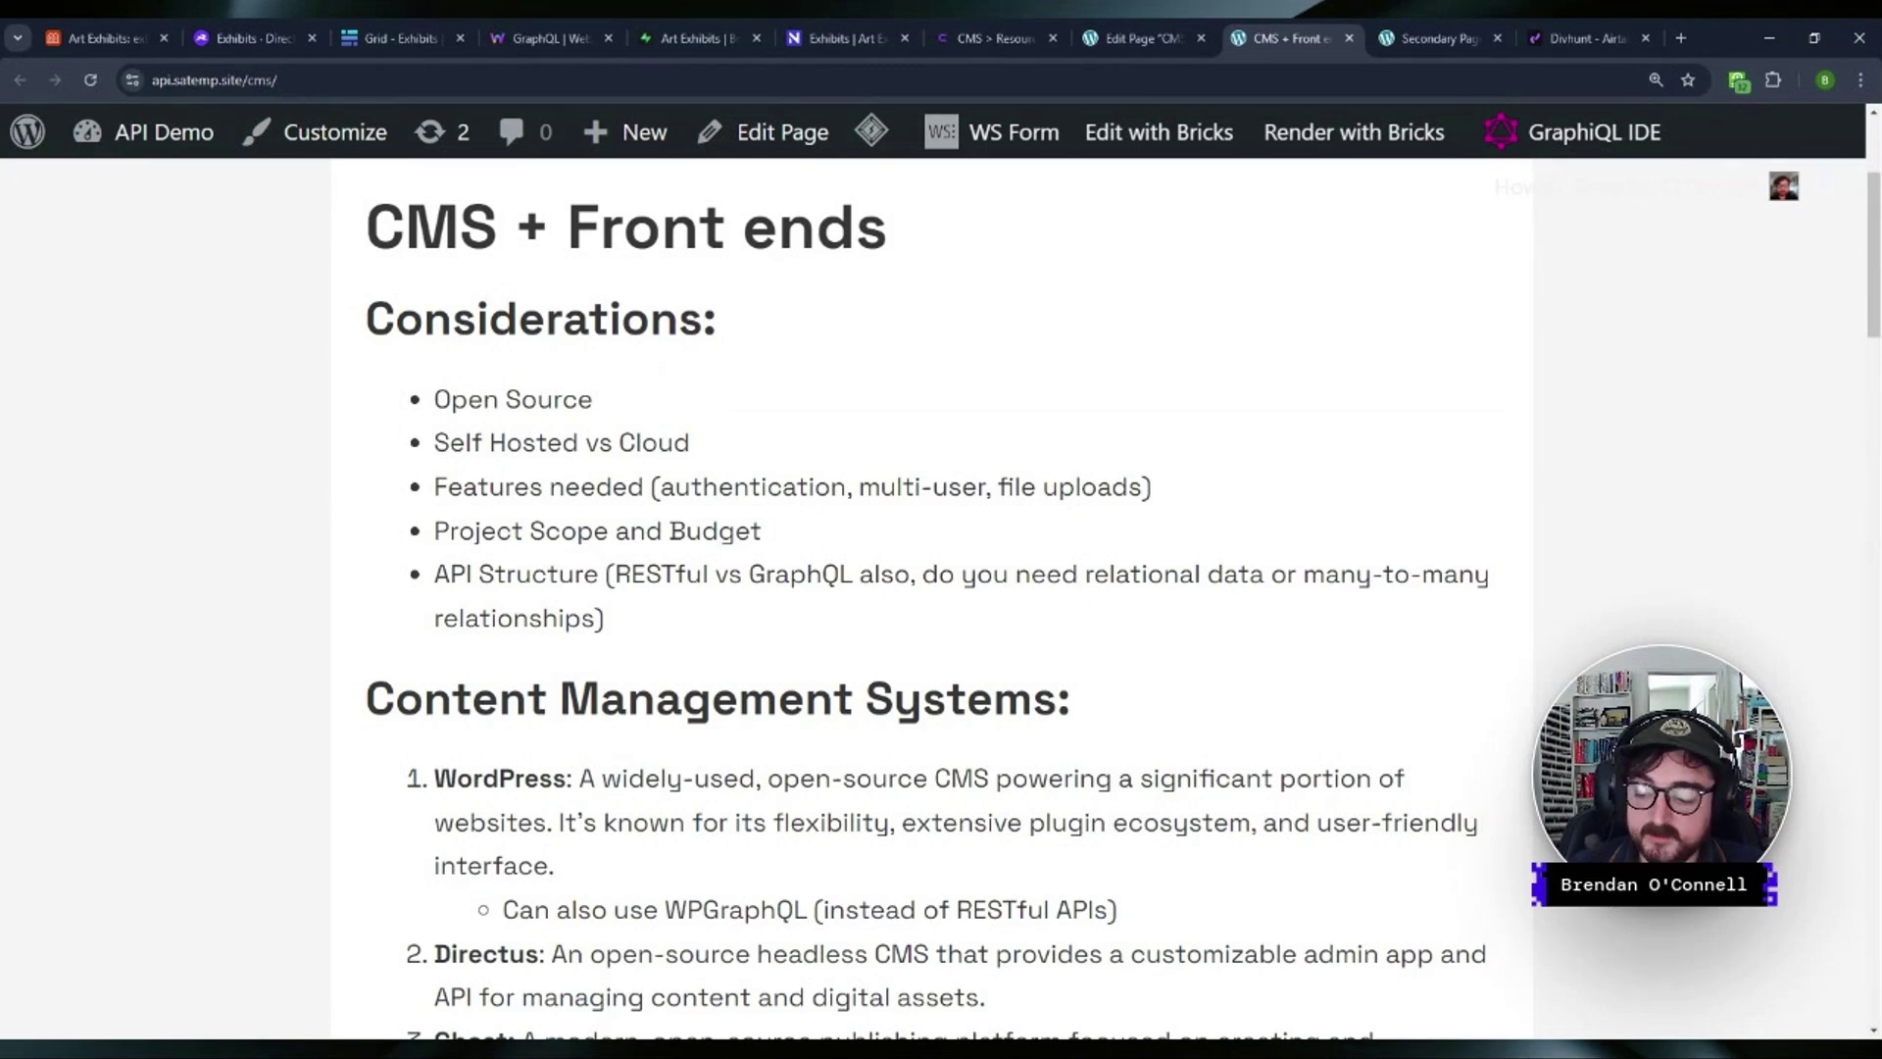
scroll(931, 588, "down", 5)
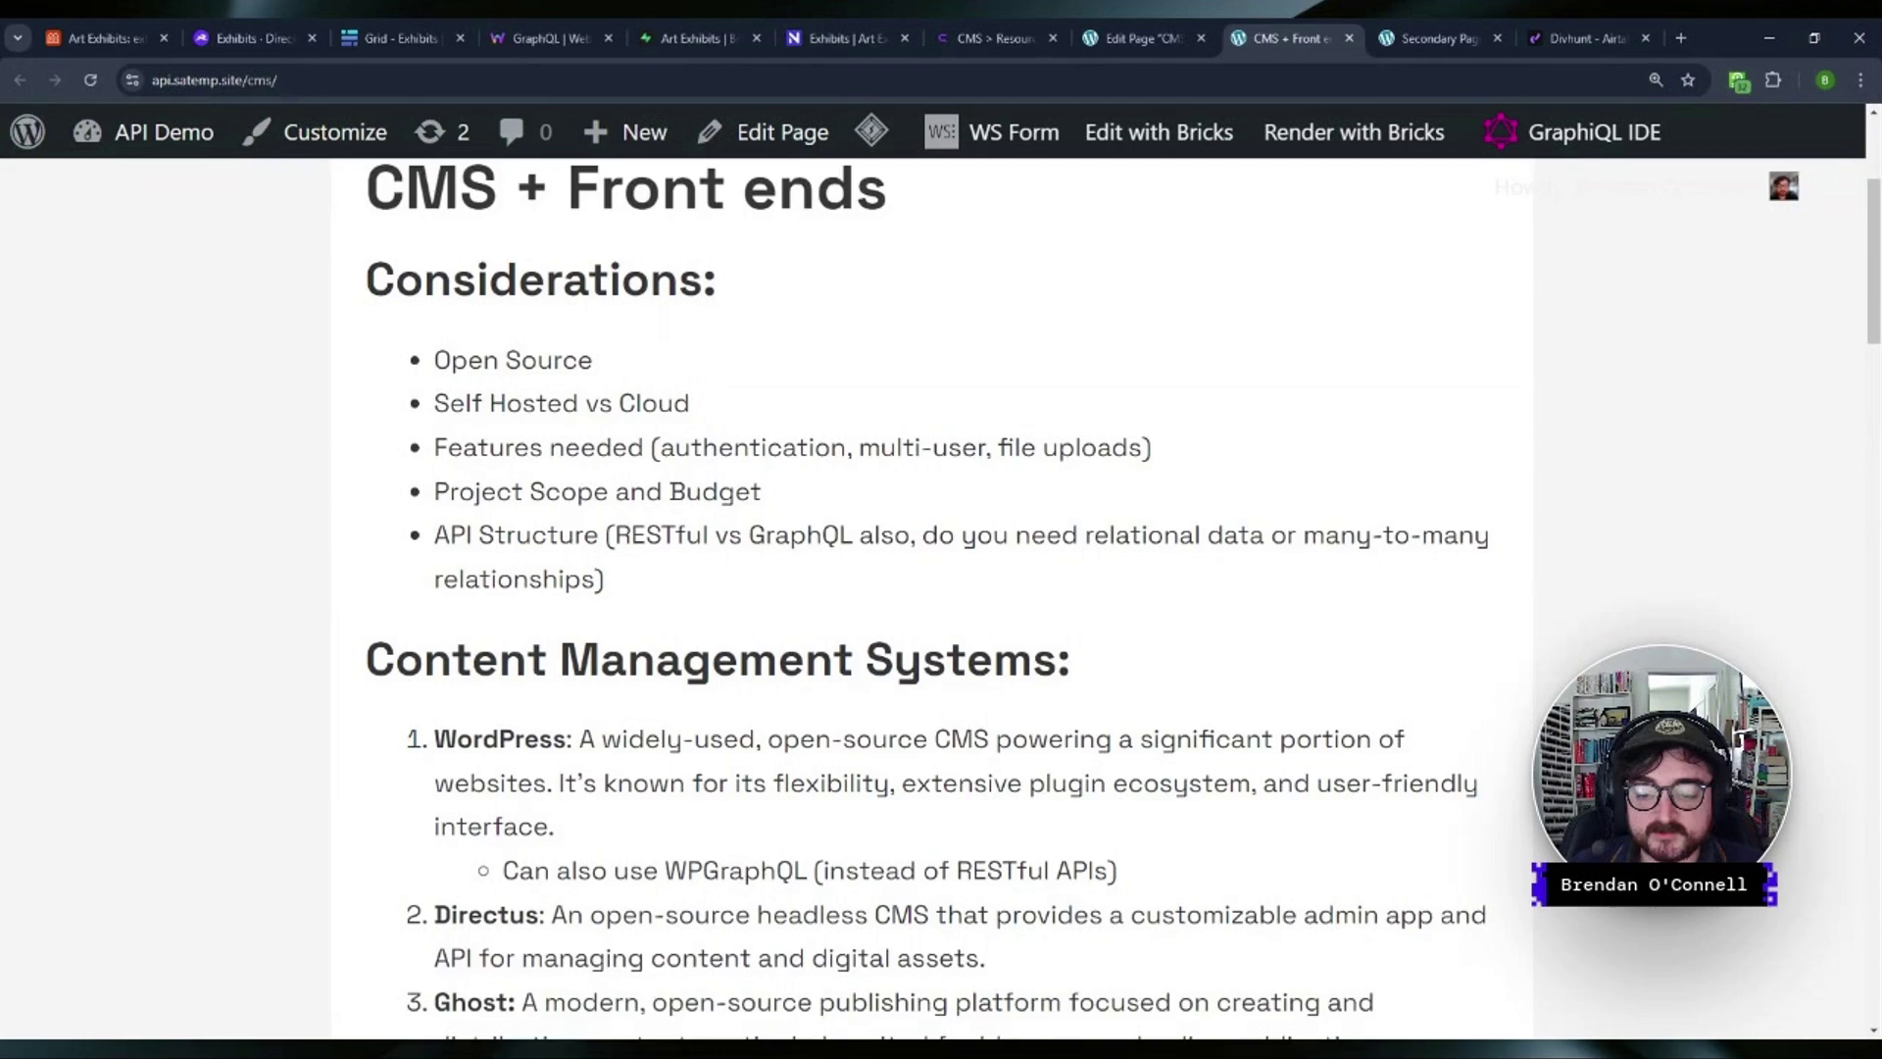
scroll(764, 769, "down", 7)
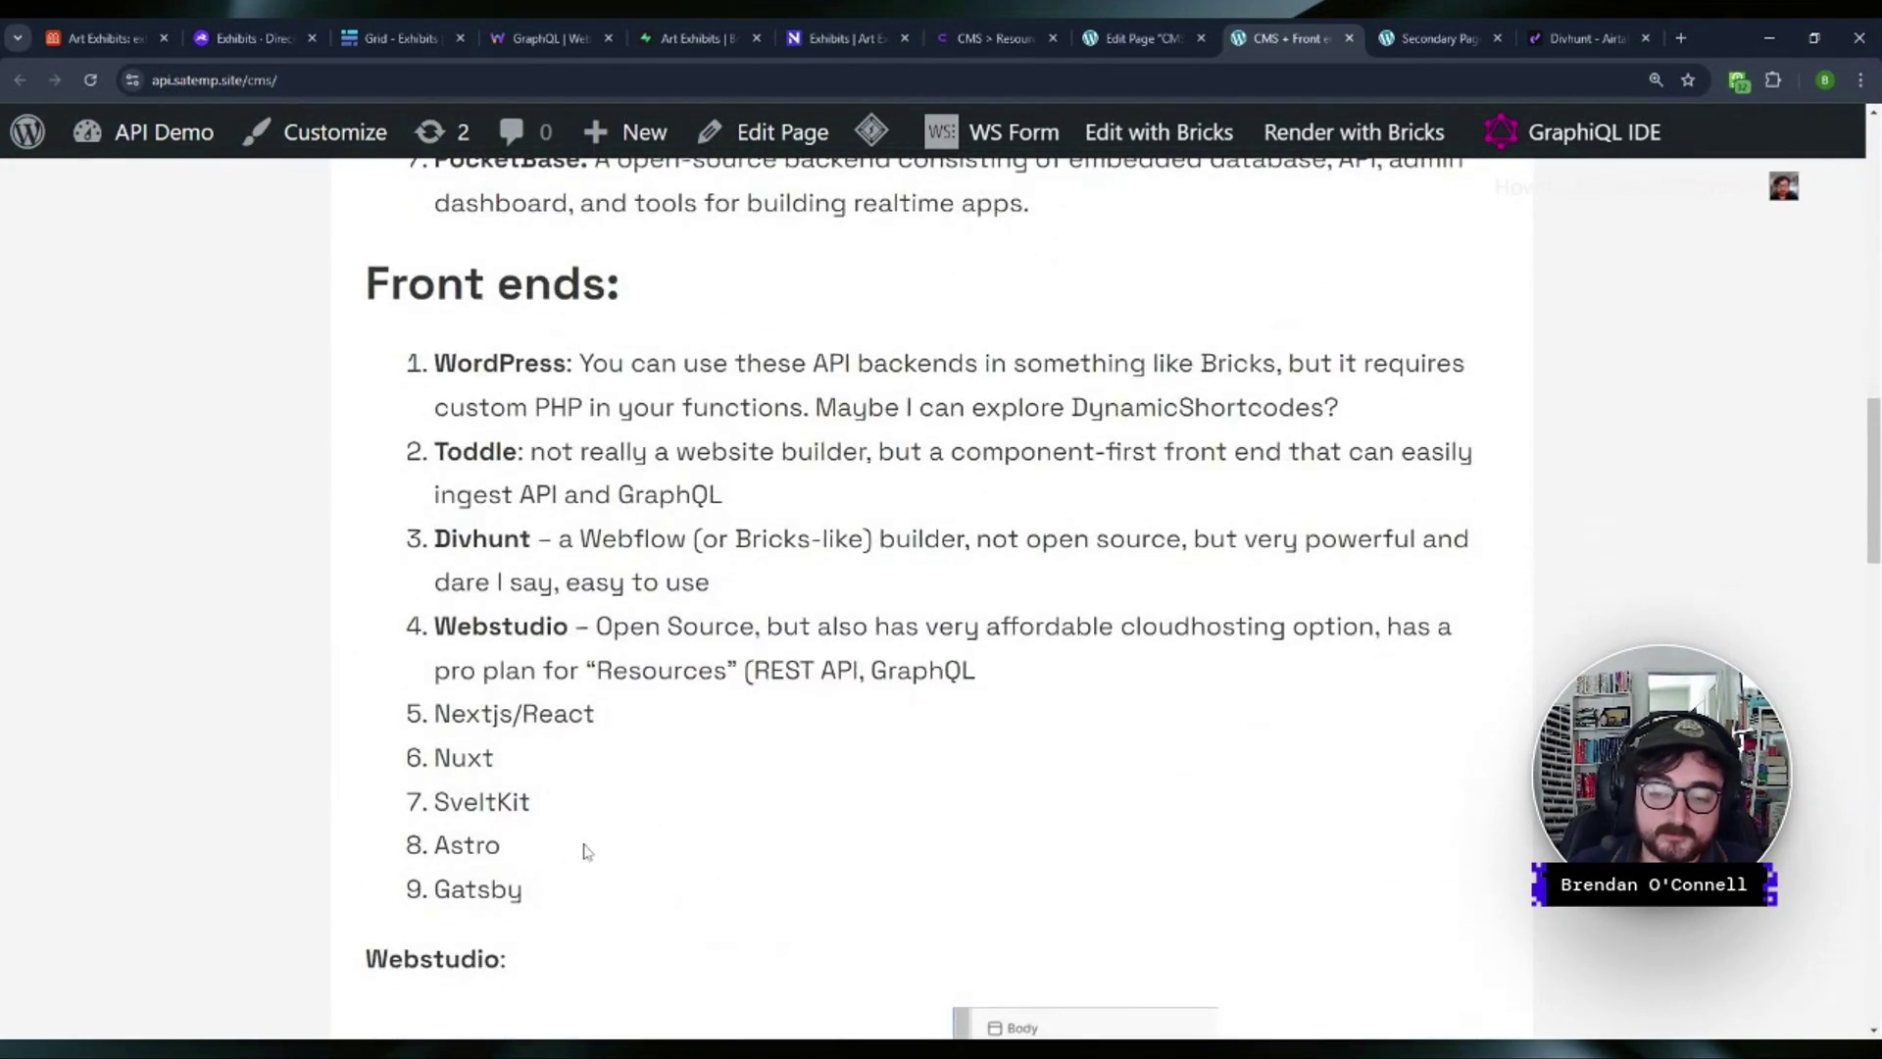
triple_click(612, 725)
left_click(671, 731)
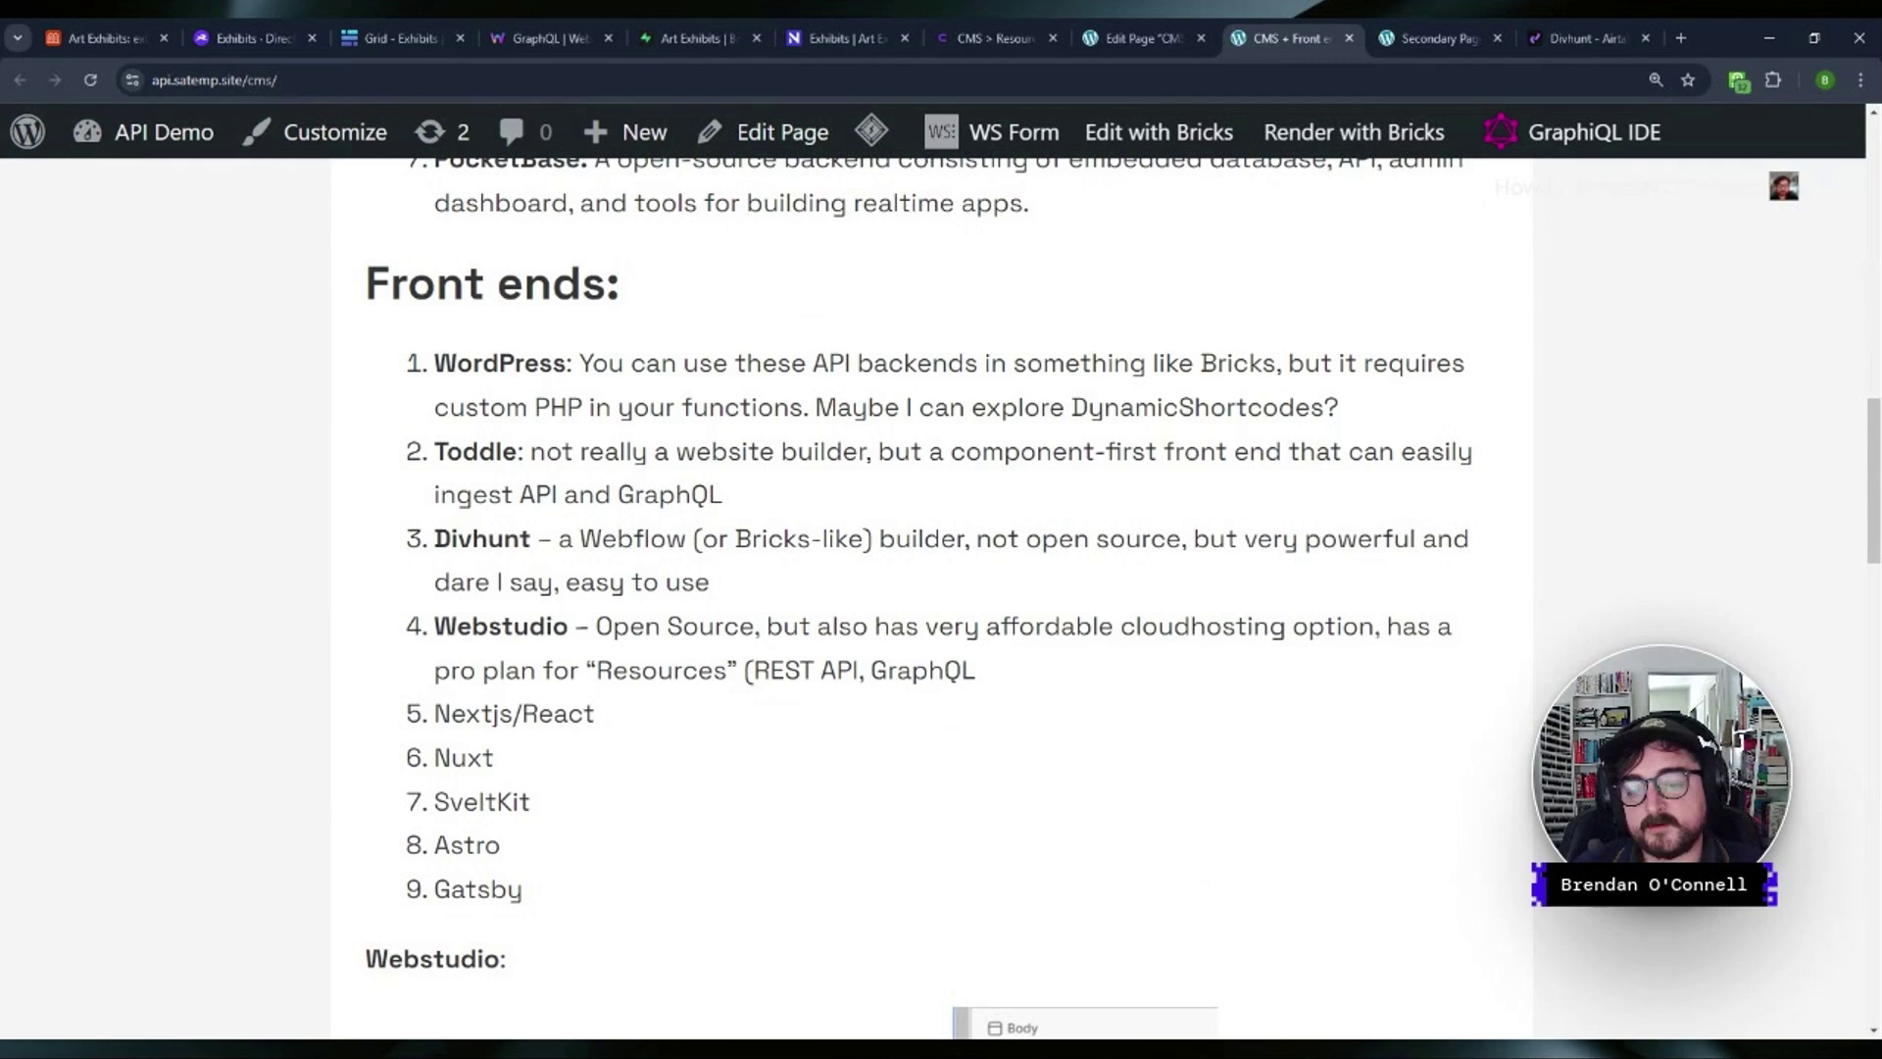
scroll(434, 657, "up", 2)
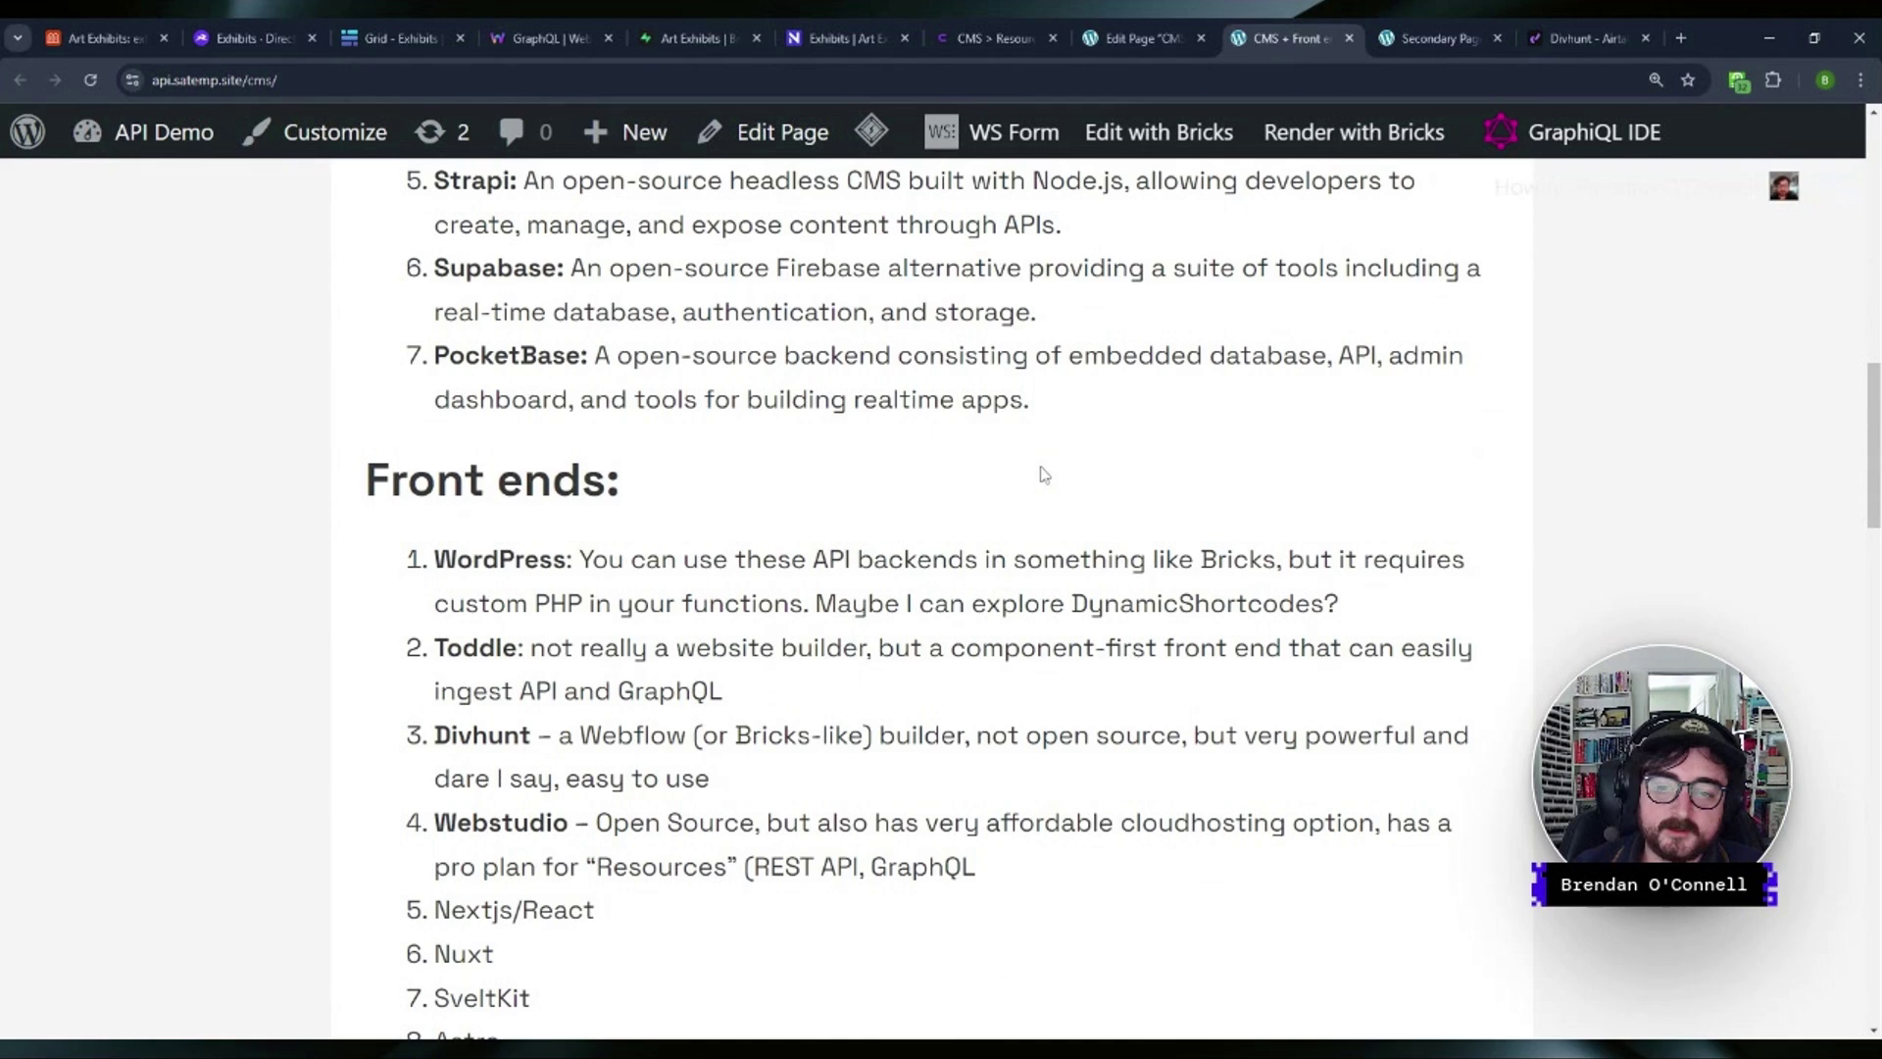
- Scroll up to the Content Management Systems list of Directus, Ghost, NocoDB, Strapi, Supabase and PocketBase
scroll(1044, 475, "up", 6)
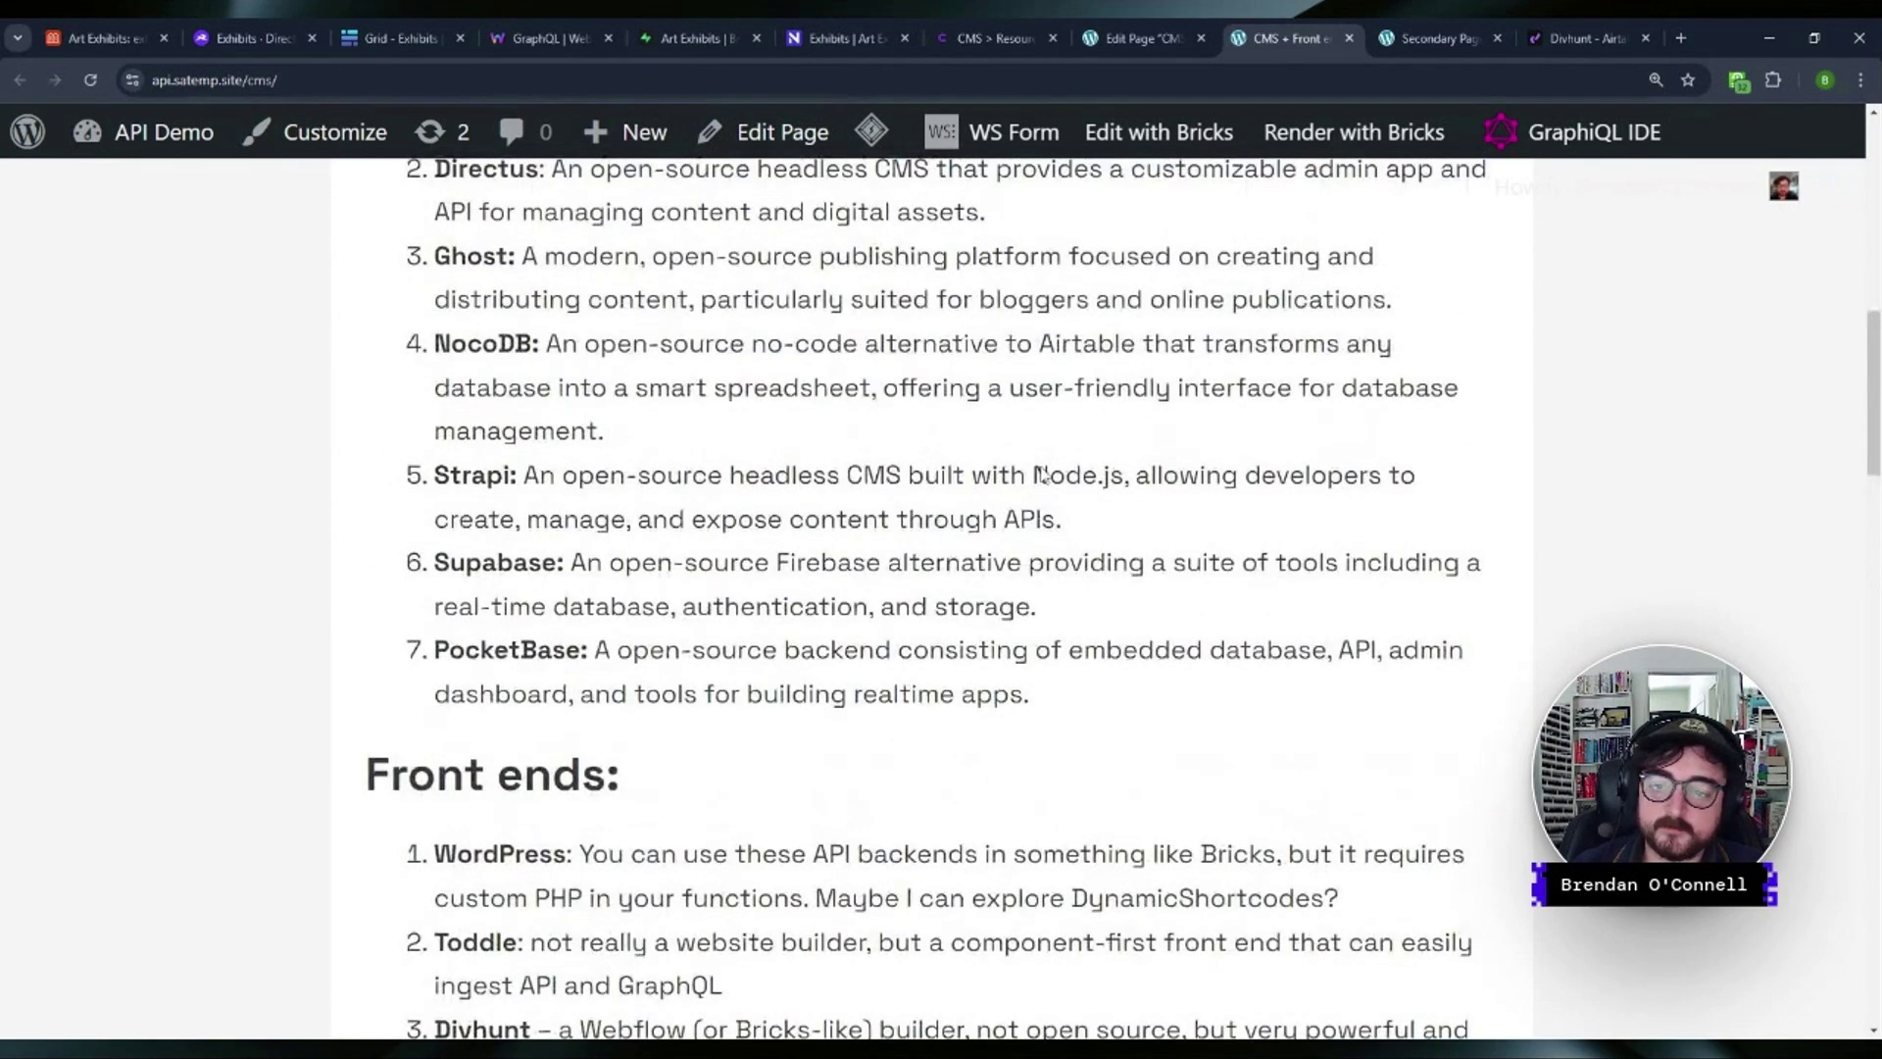